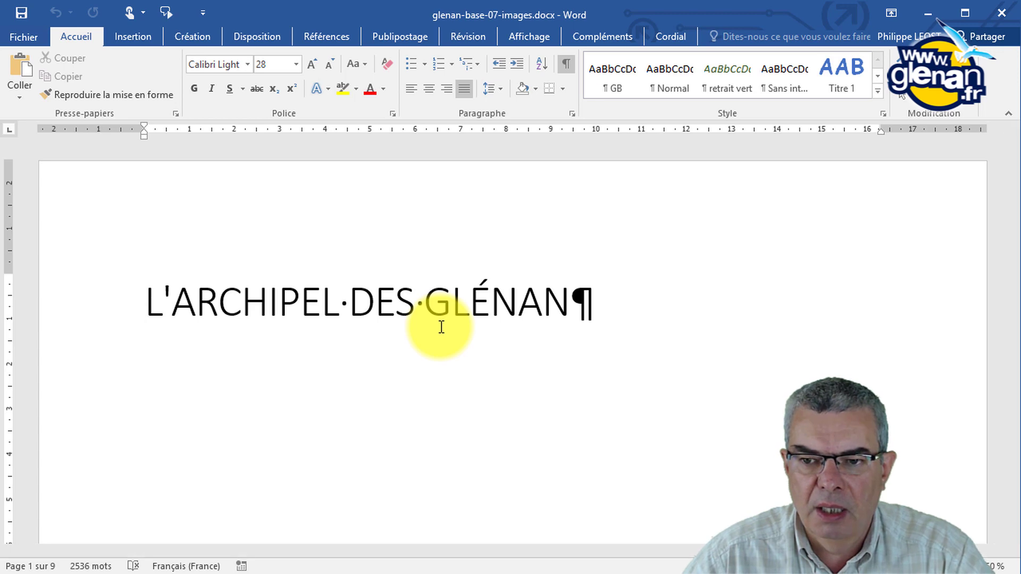
# Start a new page after the document's last paragraph and enter the title "Pour aller plus loin" on it.
pyautogui.scroll(-4, 441, 327)
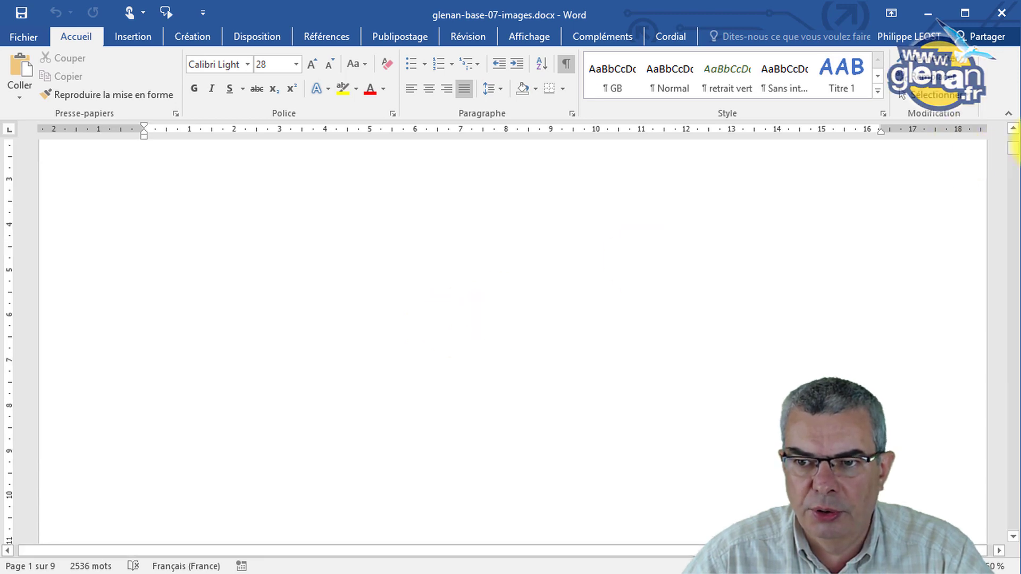
pyautogui.moveTo(1011, 150); pyautogui.dragTo(1008, 513)
pyautogui.click(689, 375)
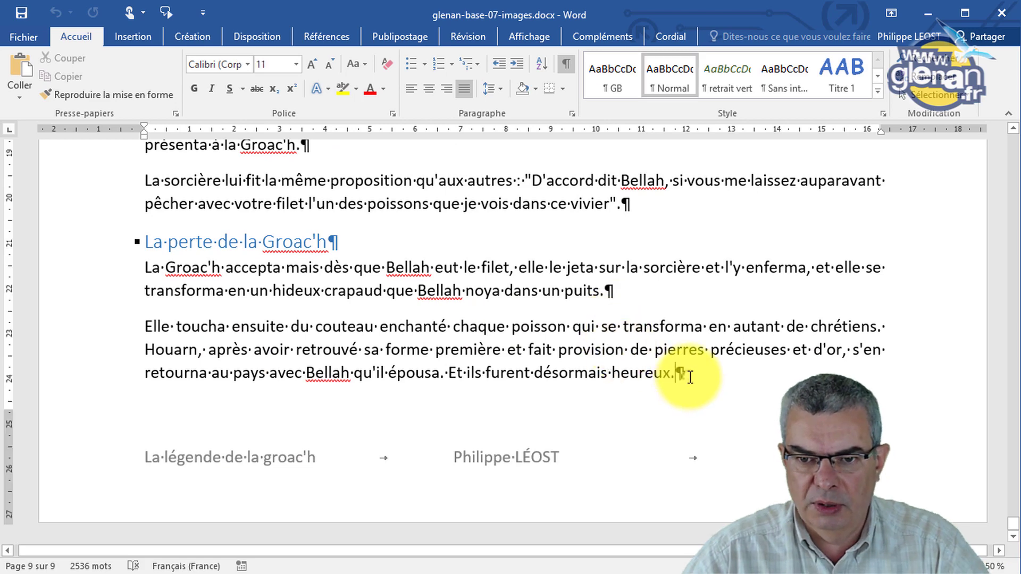
pyautogui.hotkey('ctrl', 'Return')
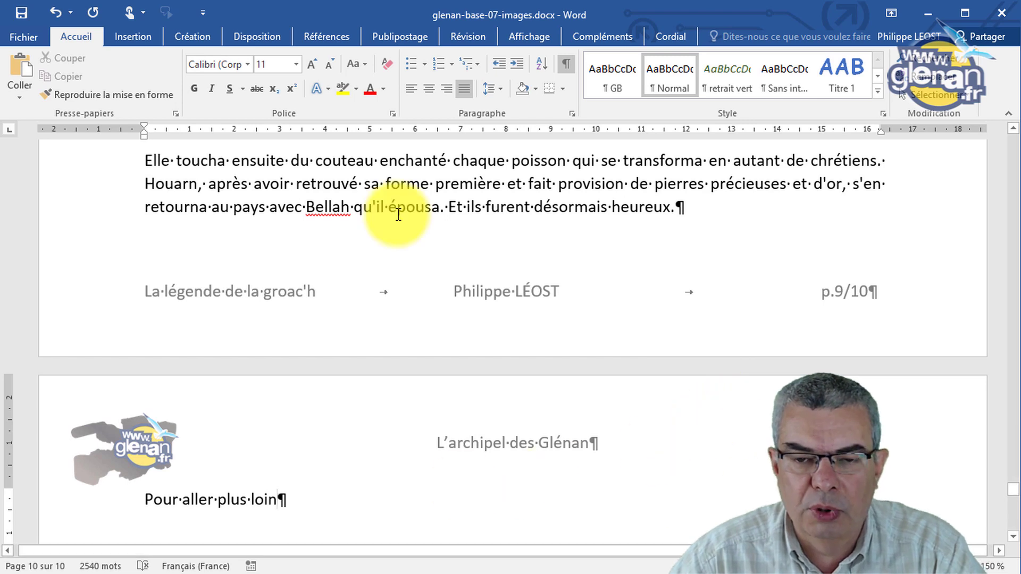
# Apply the Titre 1 style to "Pour aller plus loin" and add two empty paragraphs below it.
pyautogui.click(841, 82)
pyautogui.press('Return')
pyautogui.press('Return')
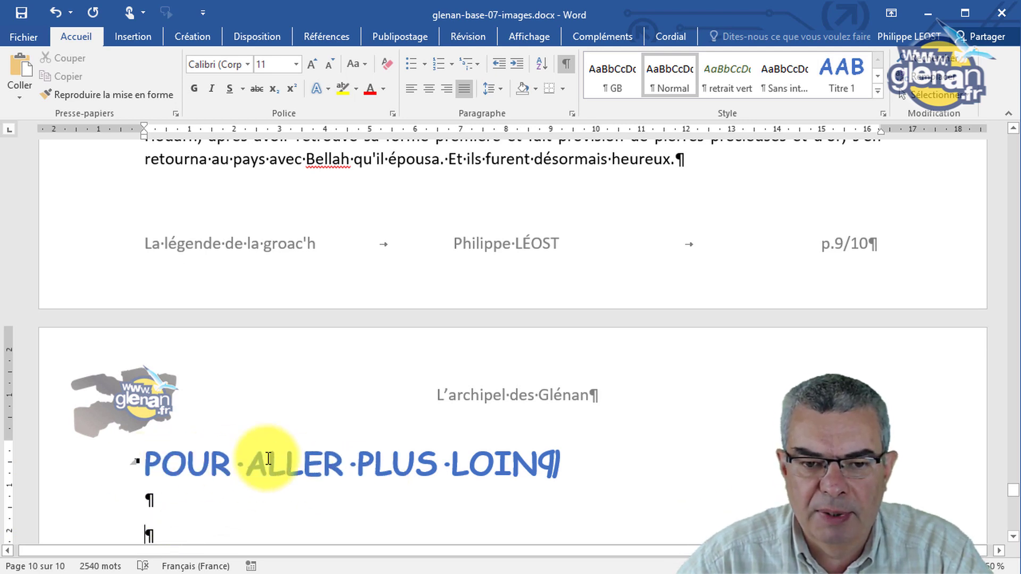
# Insert four lines below the heading listing glenan.fr, glenan.net, glenan.biz and sextant-glenan.org, each separated from its description by a tab.
pyautogui.scroll(-1, 269, 458)
pyautogui.click(175, 385)
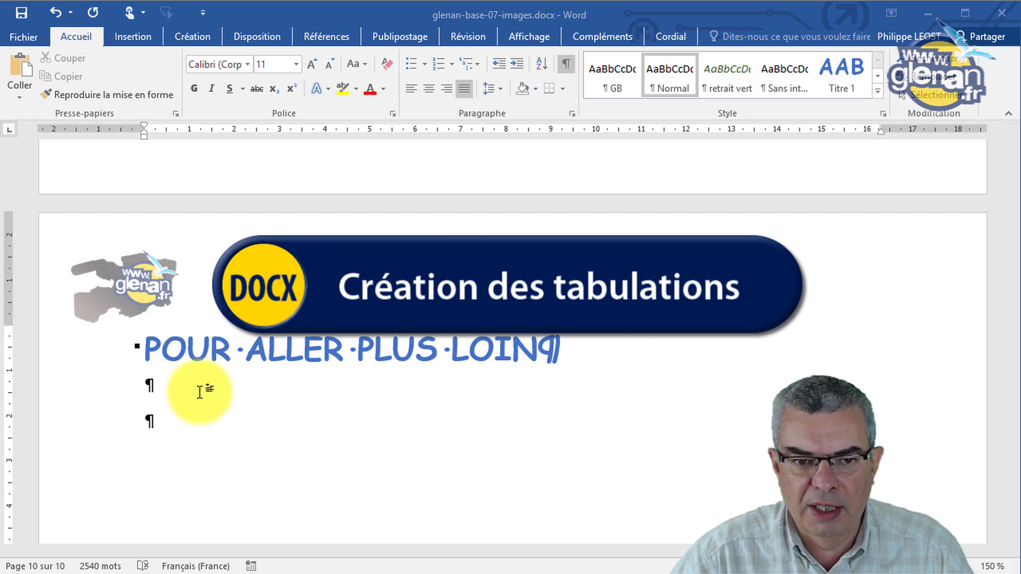
pyautogui.click(207, 408)
pyautogui.write('http://glenan.fr, \tpour tout savoir sur les Glénan, http://glenan.net, \tl’abécédaire des Glénan, http://glenan.biz, \tla boutique des Glénan, http://sextant-glenan.org \tle site du gîte de mer des Glénan,')
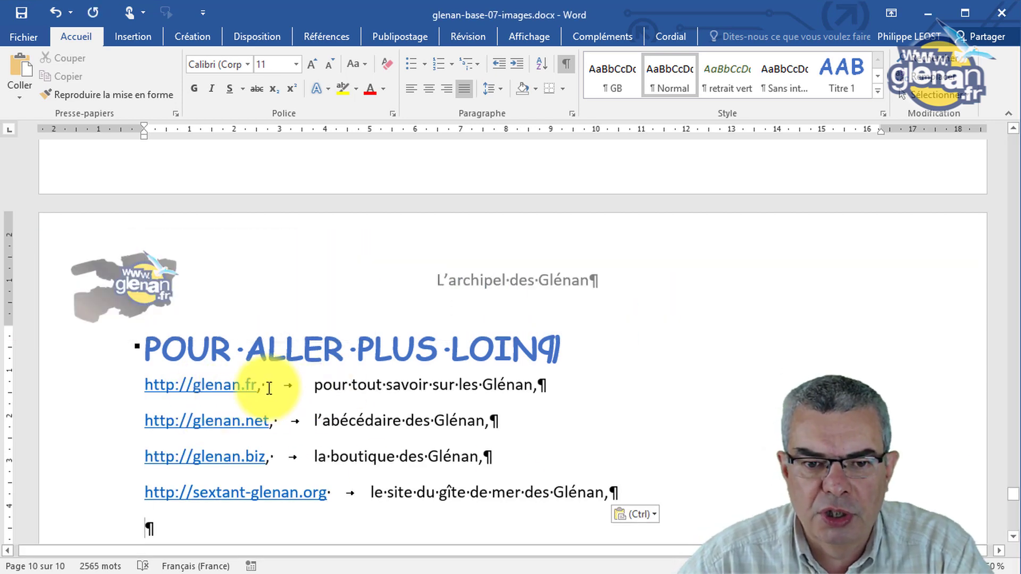
# Delete the tab before "pour tout savoir sur les Glénan" and insert it again.
pyautogui.click(315, 385)
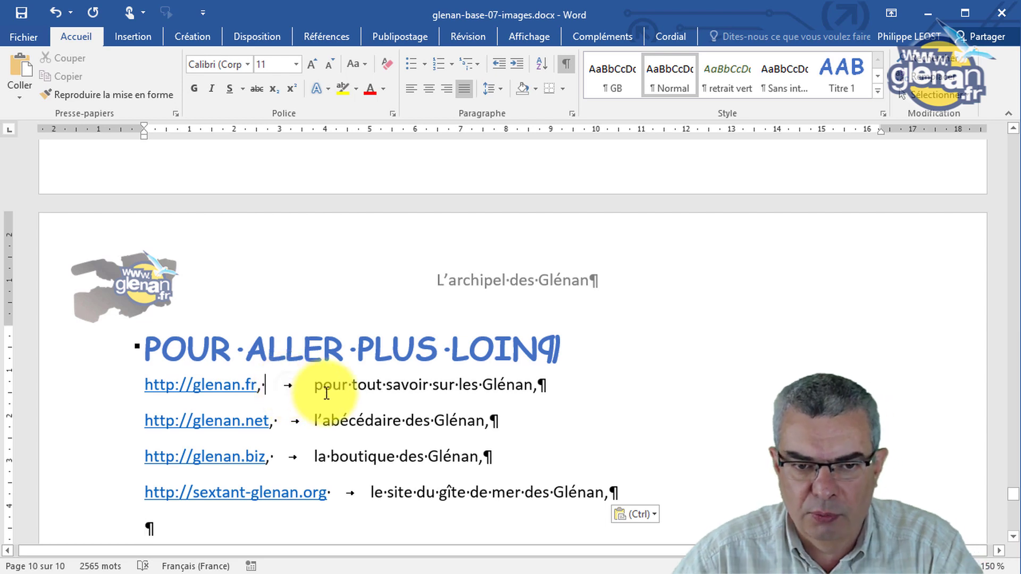
pyautogui.press('BackSpace')
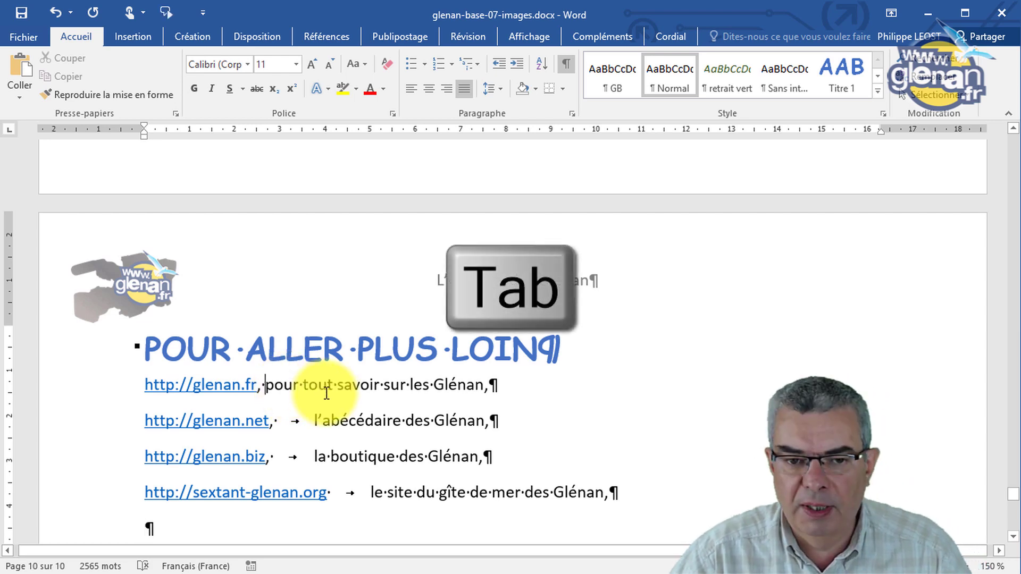
pyautogui.press('Tab')
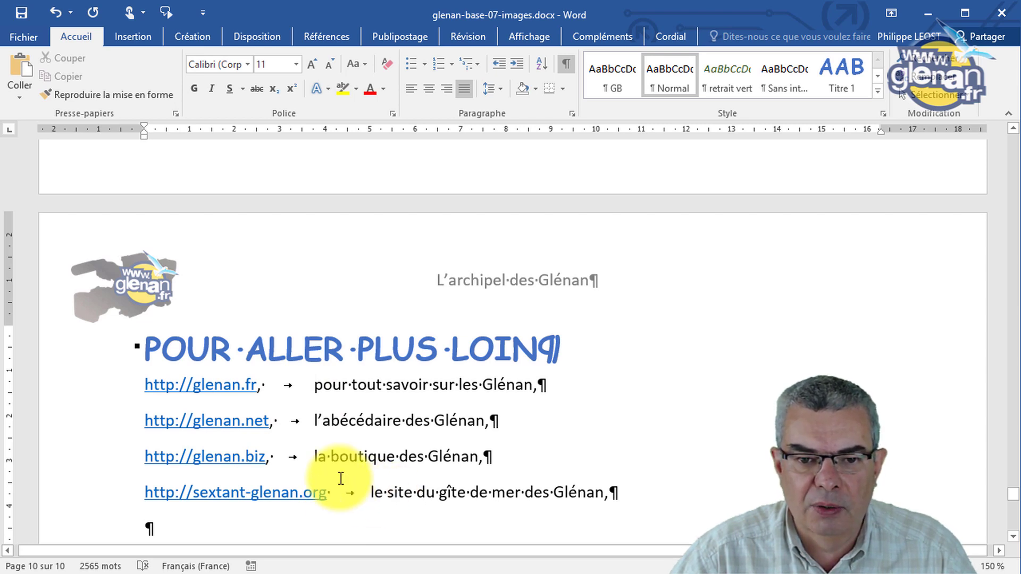
# Insert a second tab before "la boutique des Glénan" and compare the lines with the formatting marks hidden and shown.
pyautogui.click(315, 457)
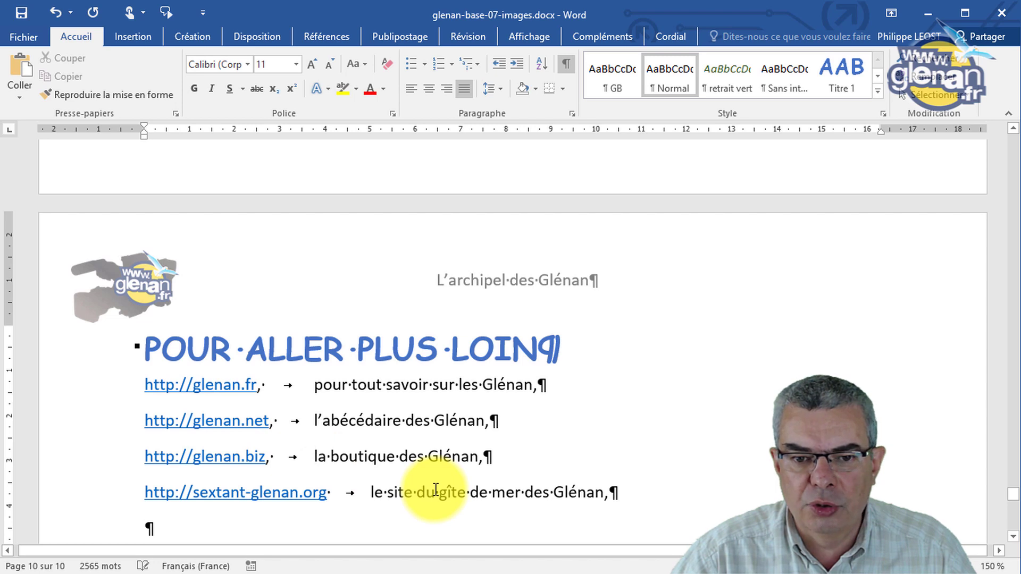
pyautogui.press('Tab')
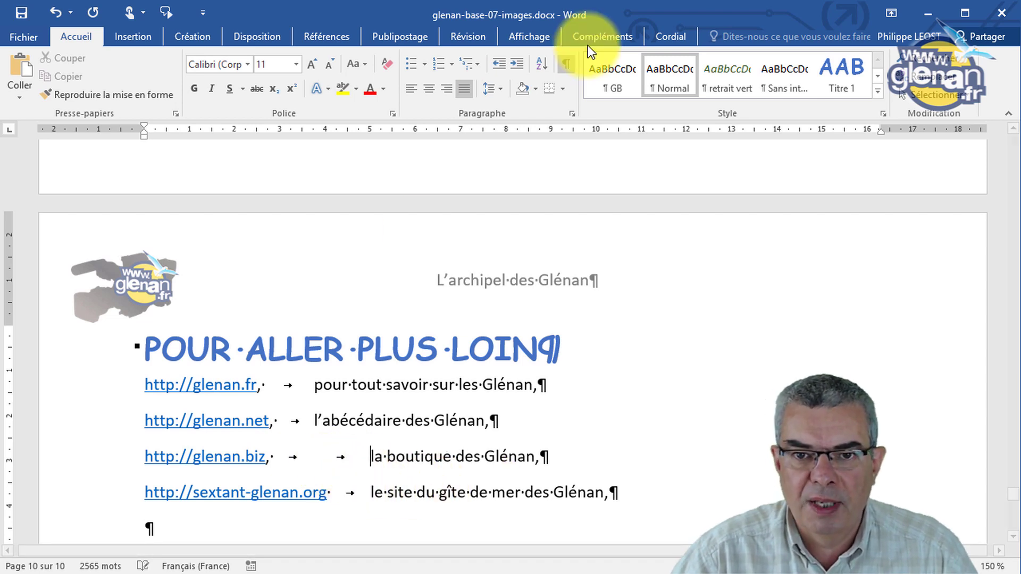
pyautogui.click(567, 63)
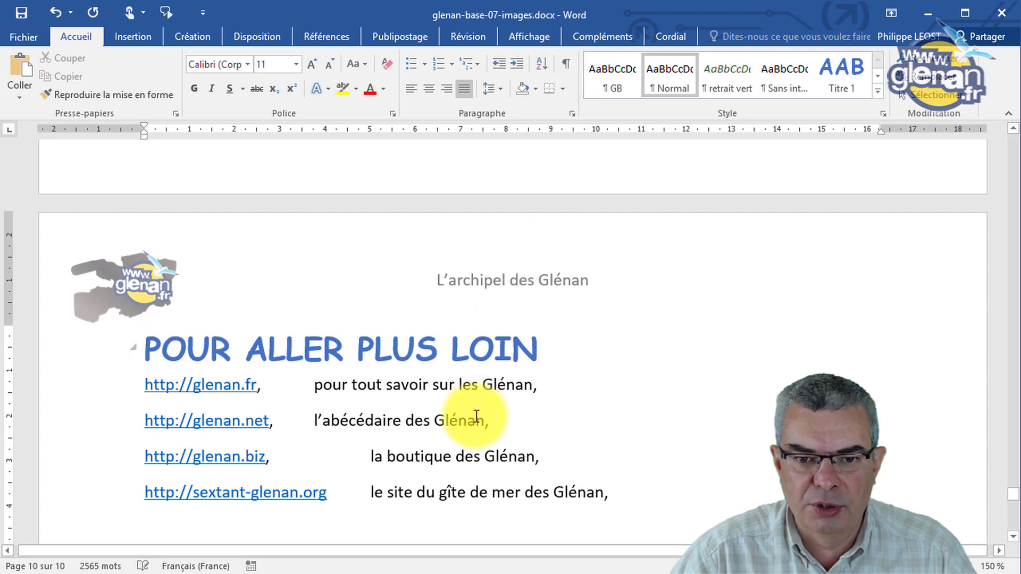
pyautogui.click(565, 64)
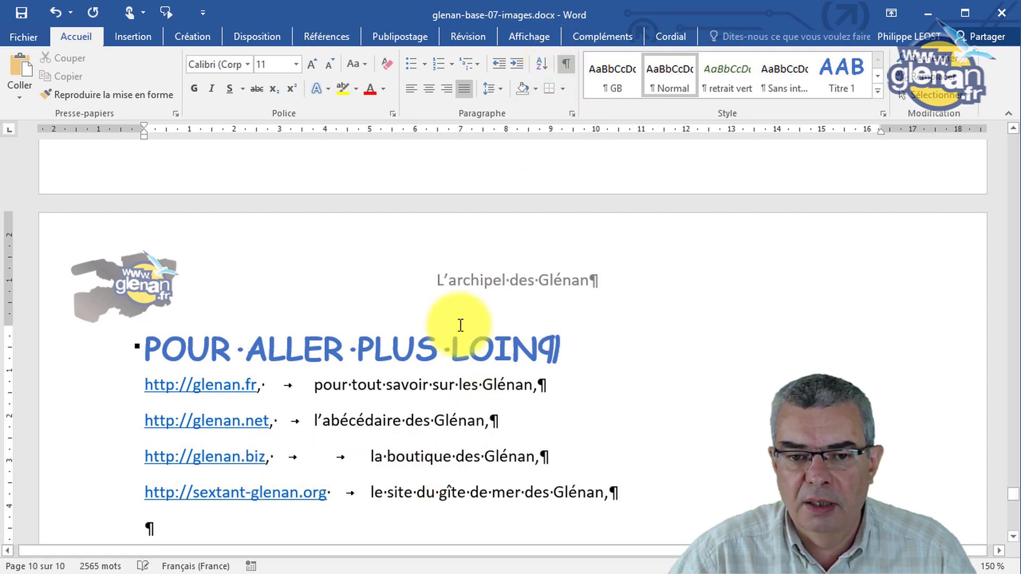
pyautogui.click(564, 66)
# Enlarge the font of the four website lines to 14 points.
pyautogui.click(80, 390)
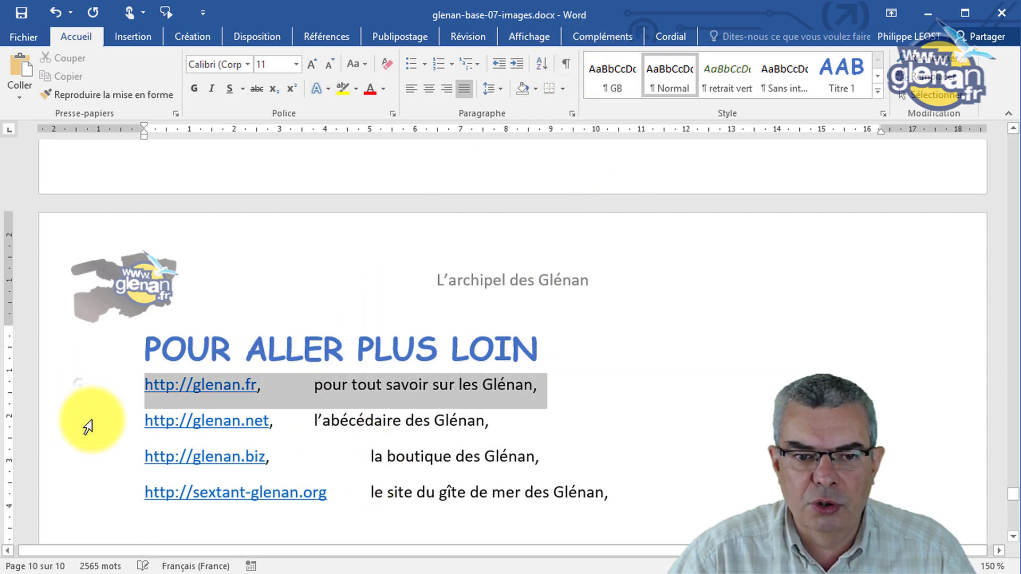
pyautogui.moveTo(88, 427); pyautogui.dragTo(104, 485)
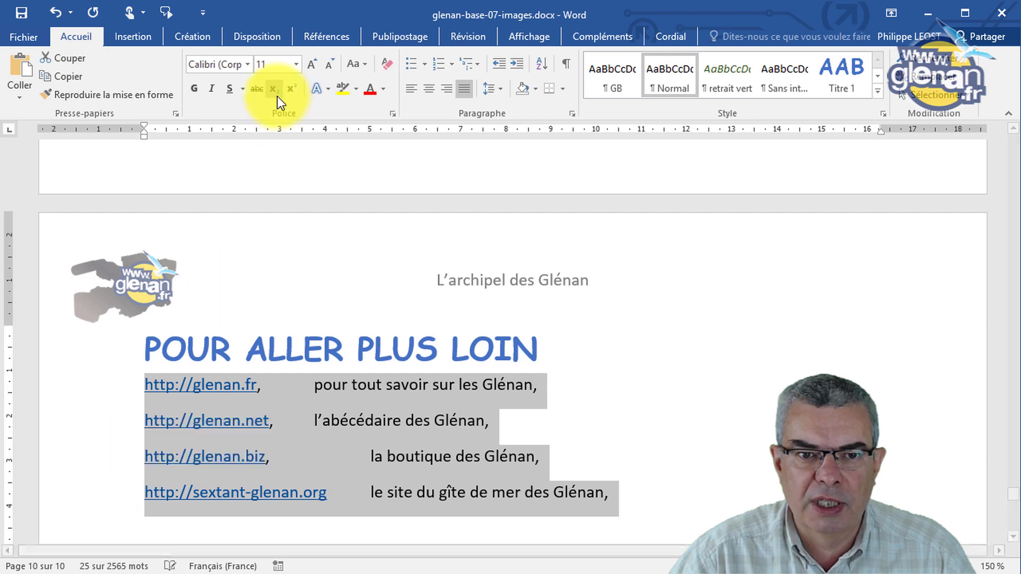
pyautogui.click(315, 62)
pyautogui.click(315, 61)
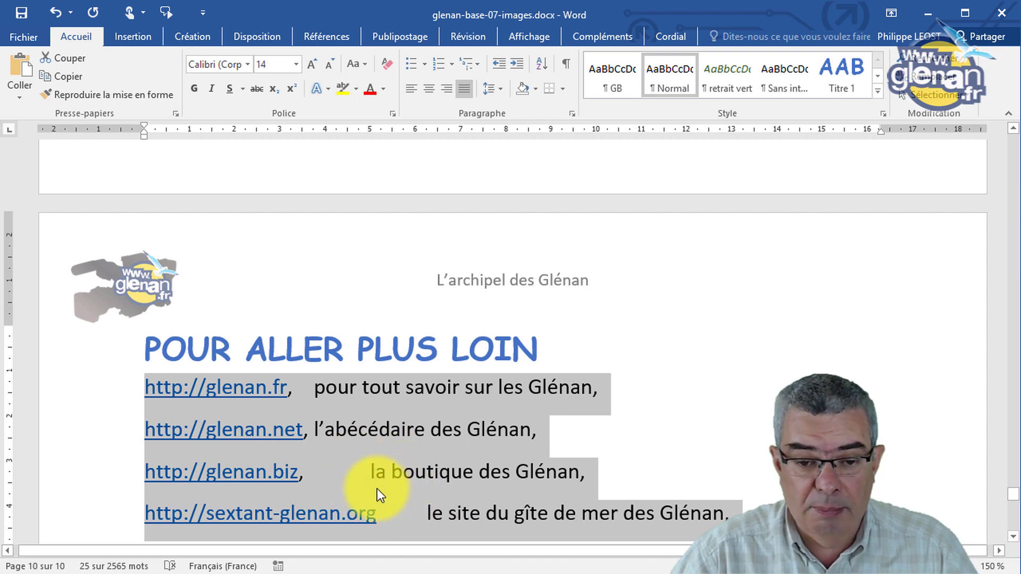
# Undo the font enlargement and the last two tab insertions.
pyautogui.hotkey('ctrl', 'z')
pyautogui.hotkey('ctrl', 'z')
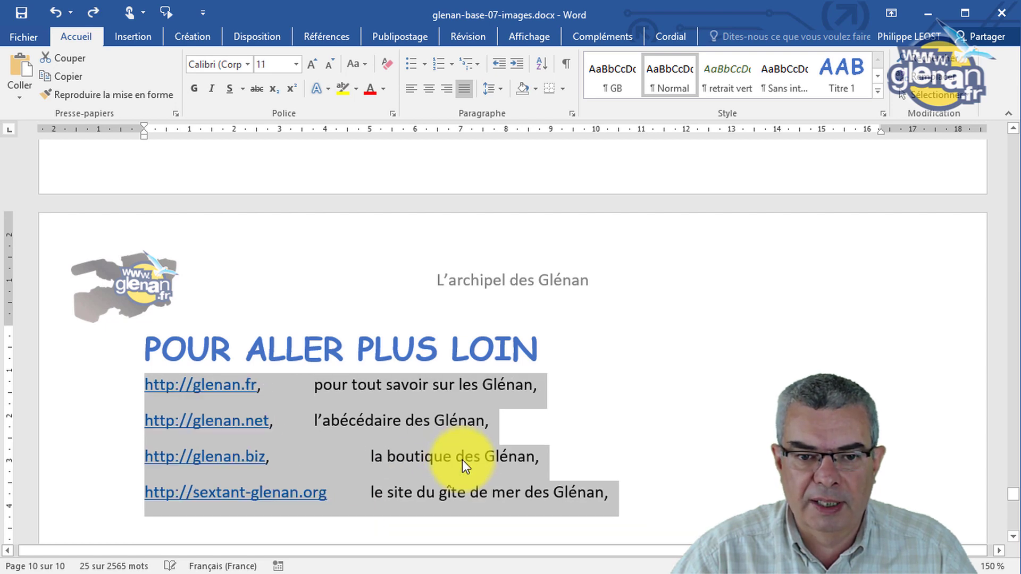
pyautogui.hotkey('ctrl', 'z')
pyautogui.hotkey('ctrl', 'z')
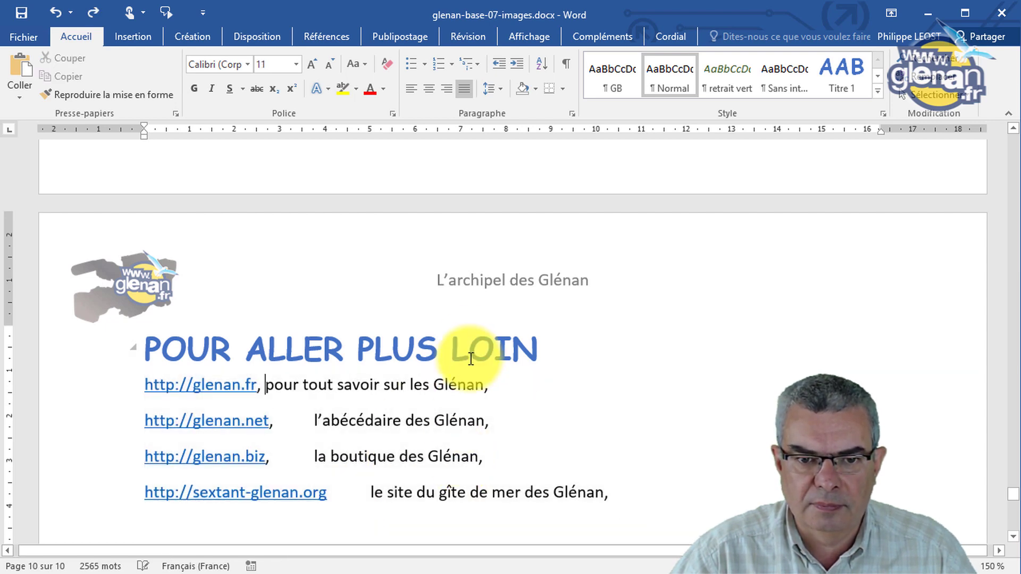
# Display the formatting marks and reinsert the tab before "pour tout savoir sur les Glénan".
pyautogui.click(566, 64)
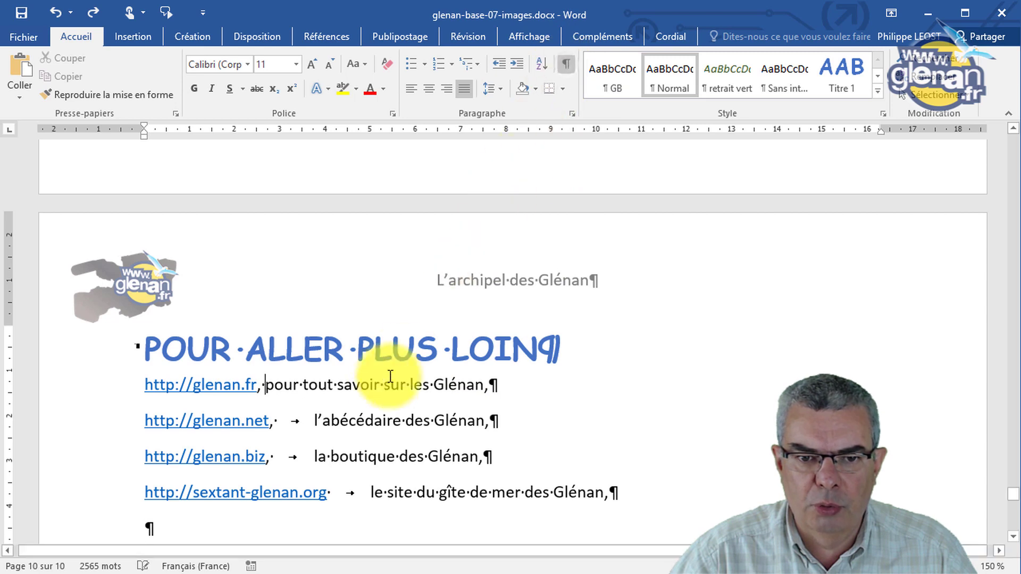
pyautogui.press('Tab')
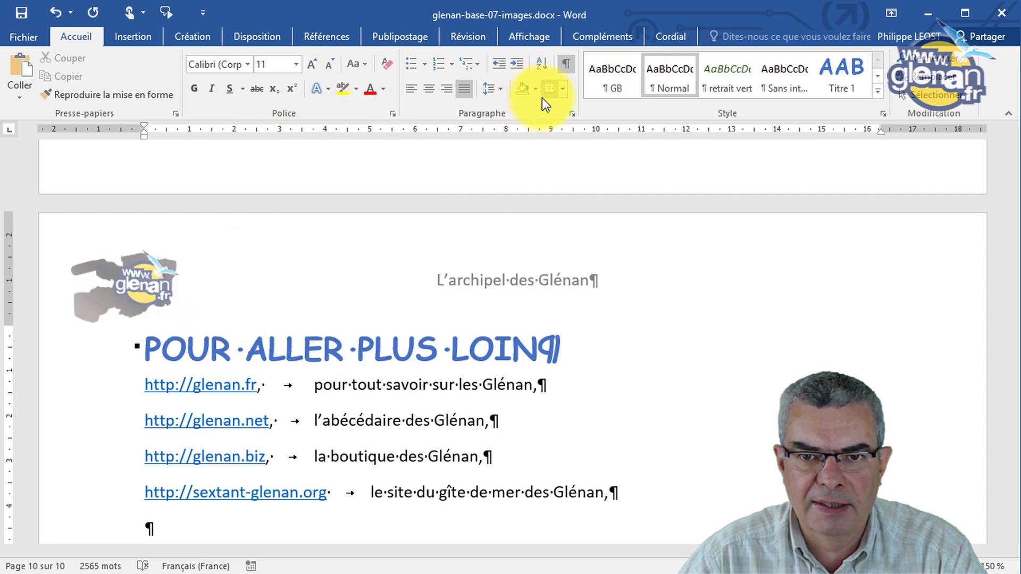
# Hide the ruler and display it again.
pyautogui.click(542, 34)
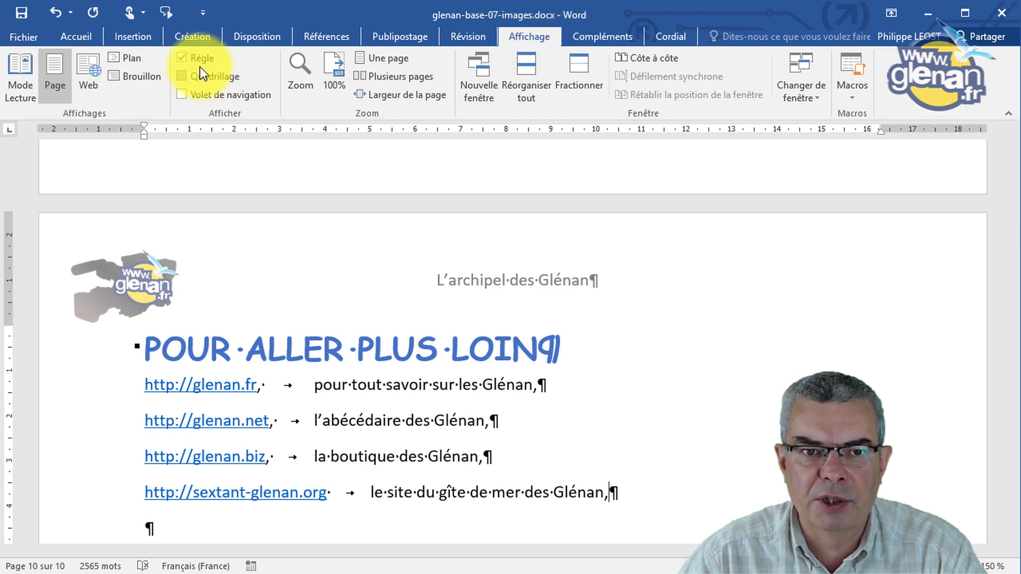
pyautogui.click(186, 57)
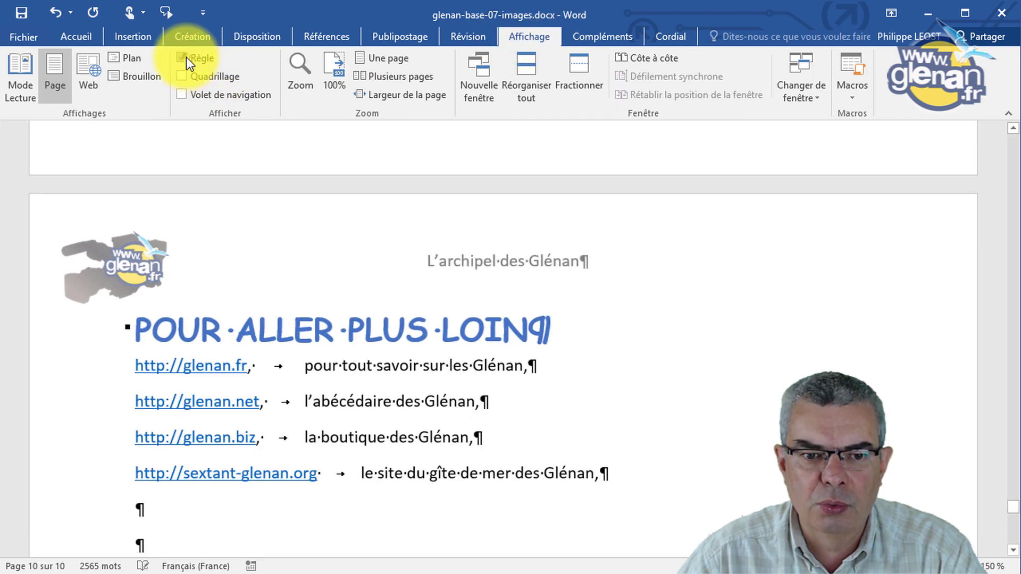
pyautogui.click(186, 56)
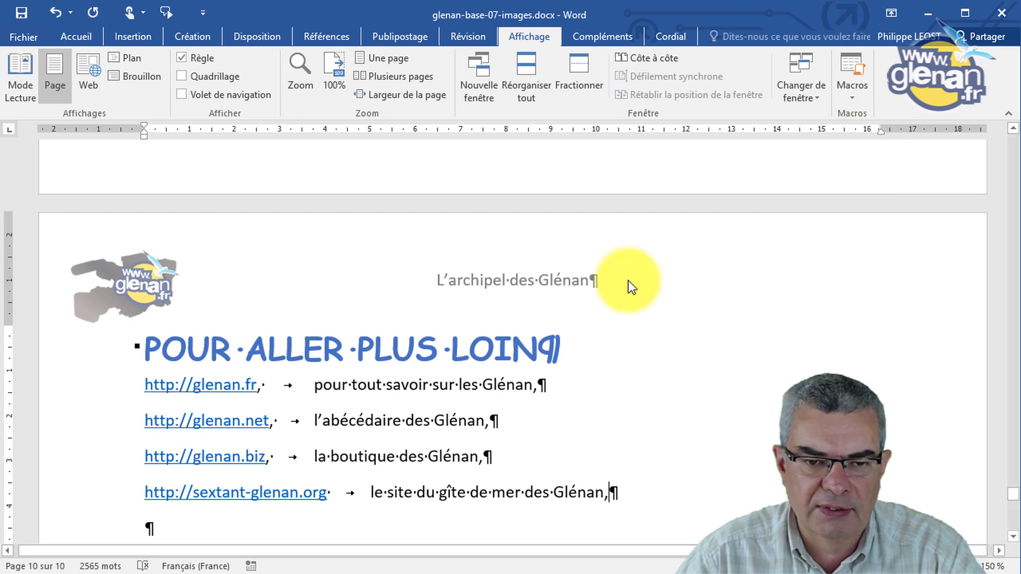
# Cycle through the ruler's available tab and indent types until the left tab is selected again.
pyautogui.scroll(-1, 564, 412)
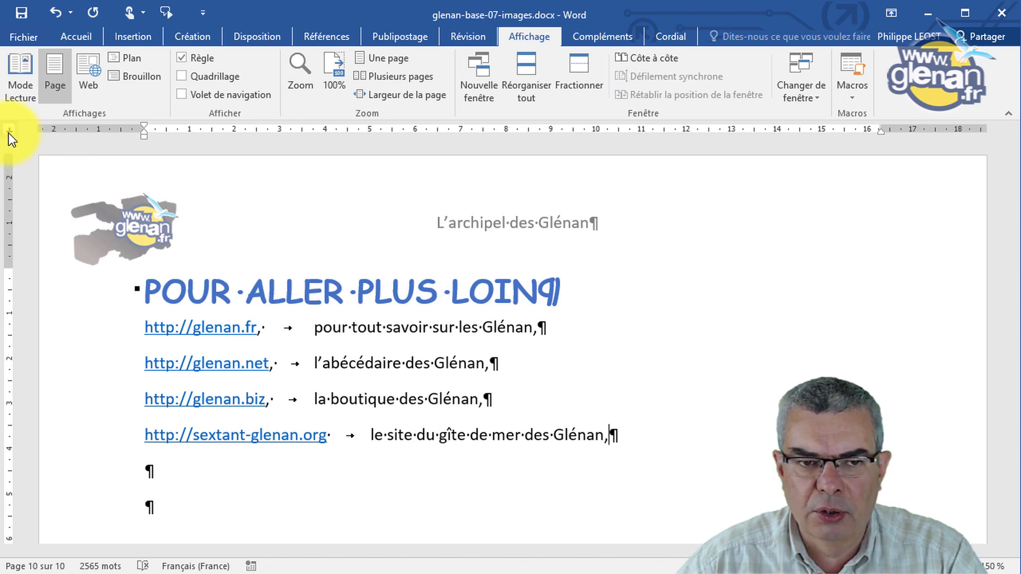
pyautogui.click(9, 134)
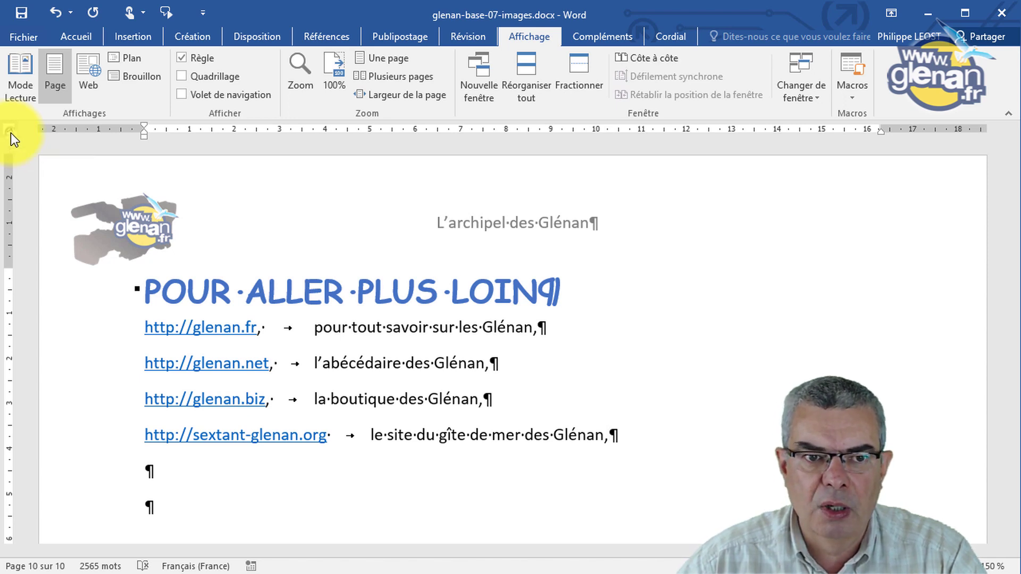
pyautogui.click(11, 136)
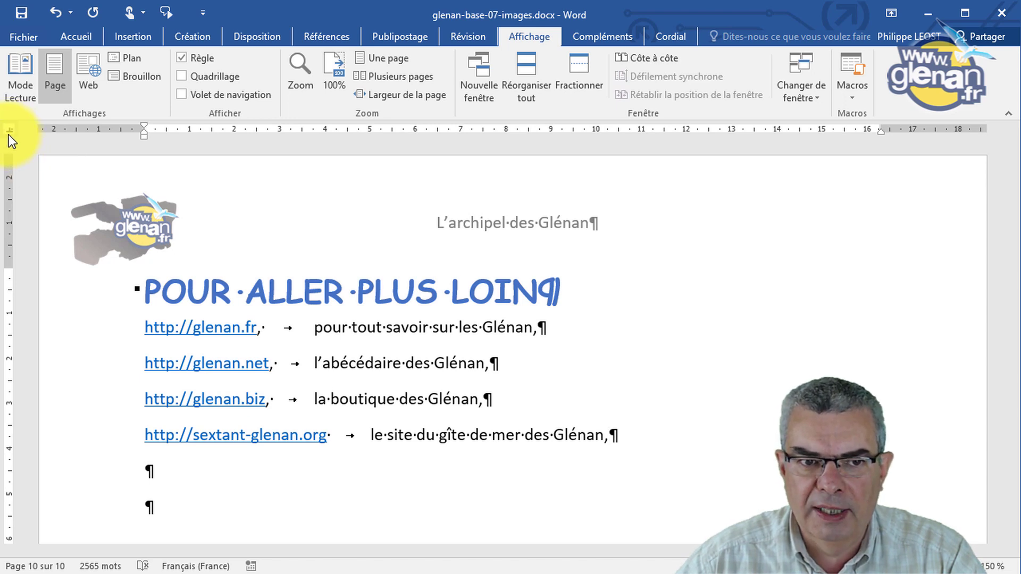
pyautogui.click(8, 135)
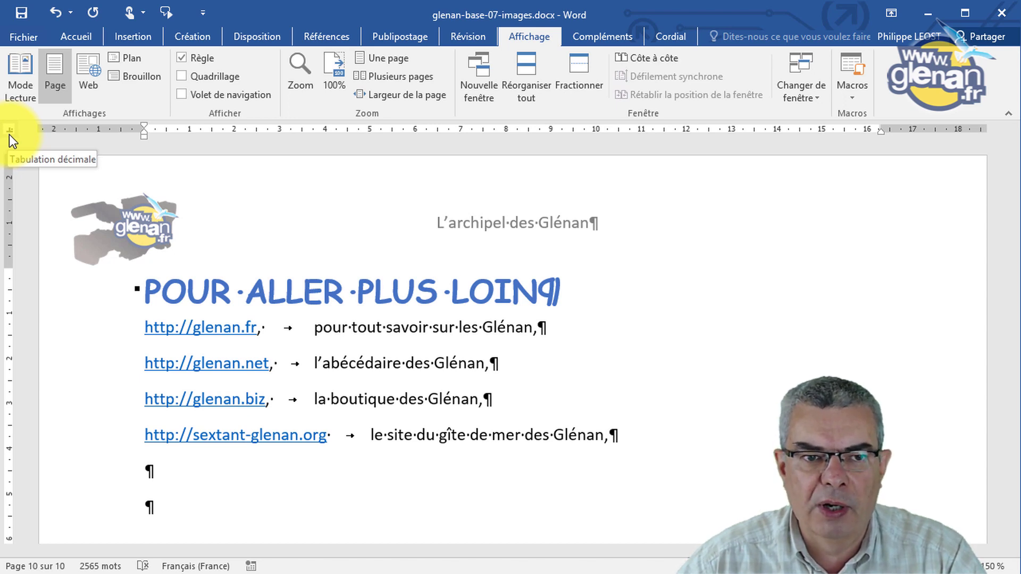
pyautogui.click(10, 133)
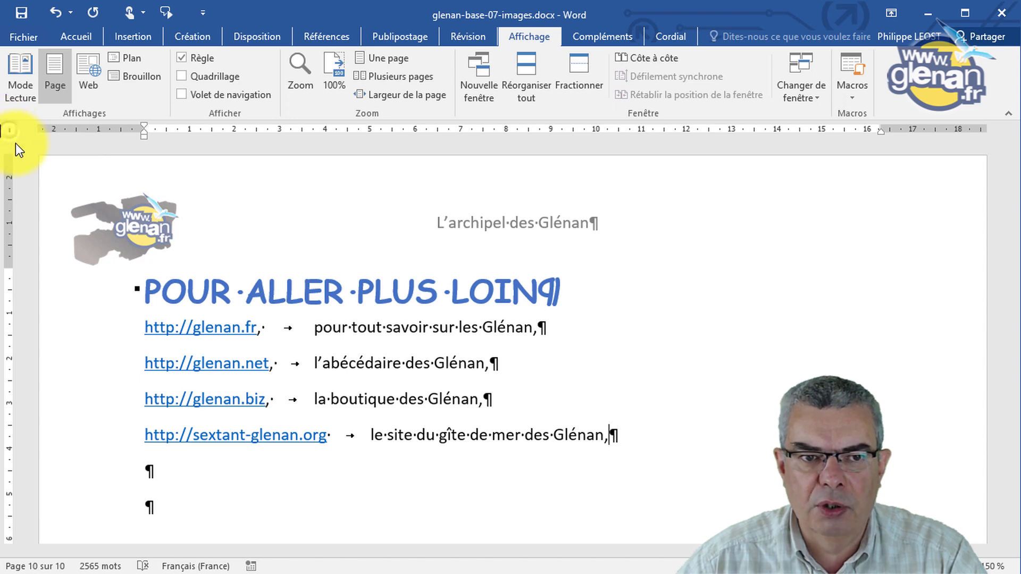
pyautogui.click(9, 133)
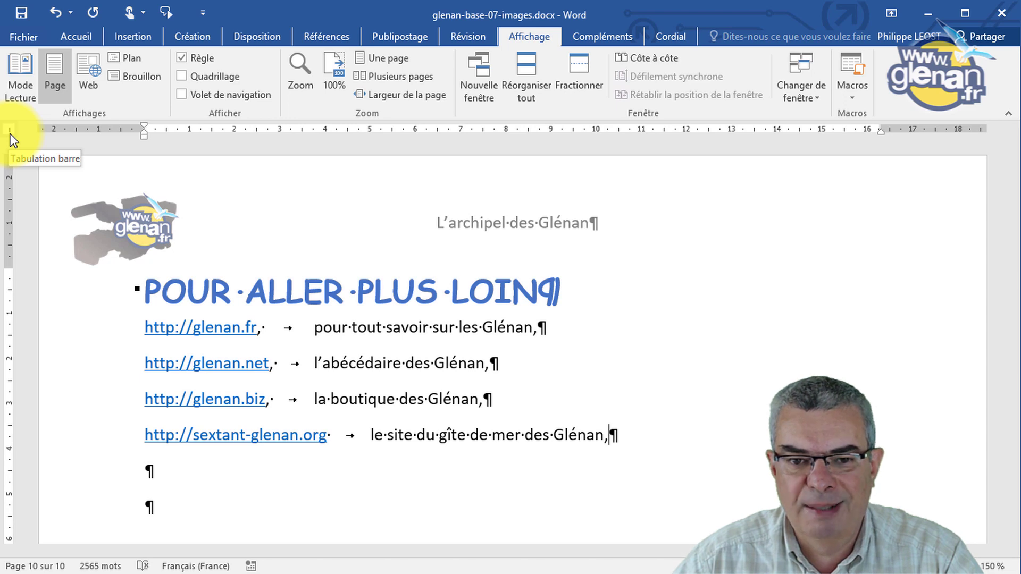
pyautogui.click(10, 133)
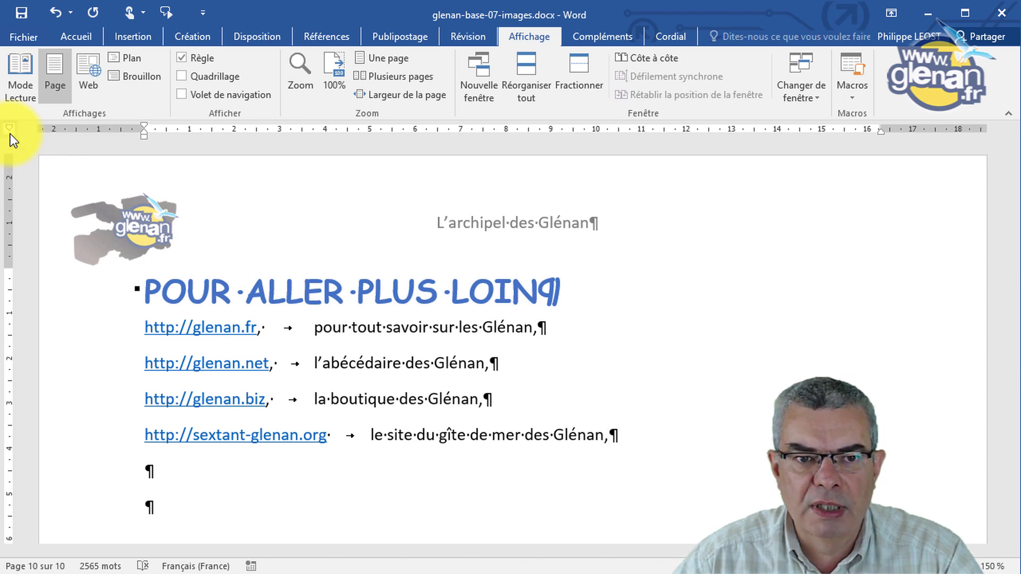
pyautogui.click(10, 133)
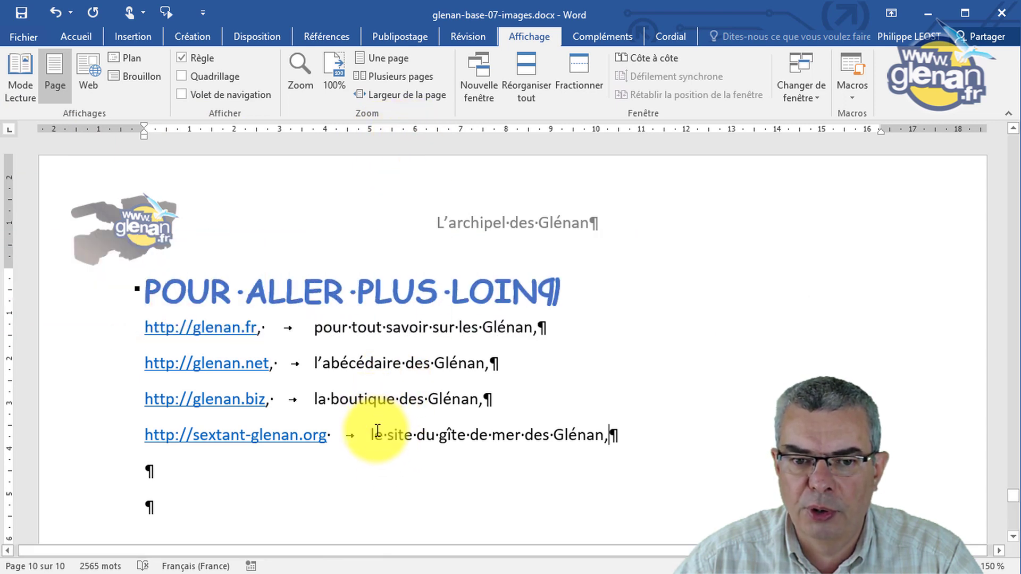
# Place a left tab stop at 7 cm for the four website lines and remove it again.
pyautogui.moveTo(79, 327); pyautogui.dragTo(116, 441)
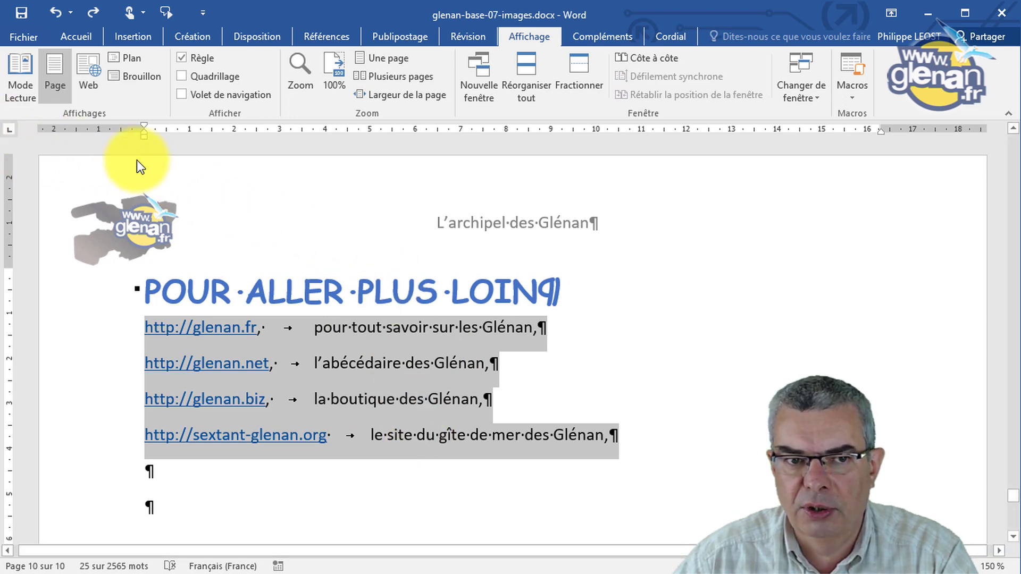
pyautogui.click(461, 129)
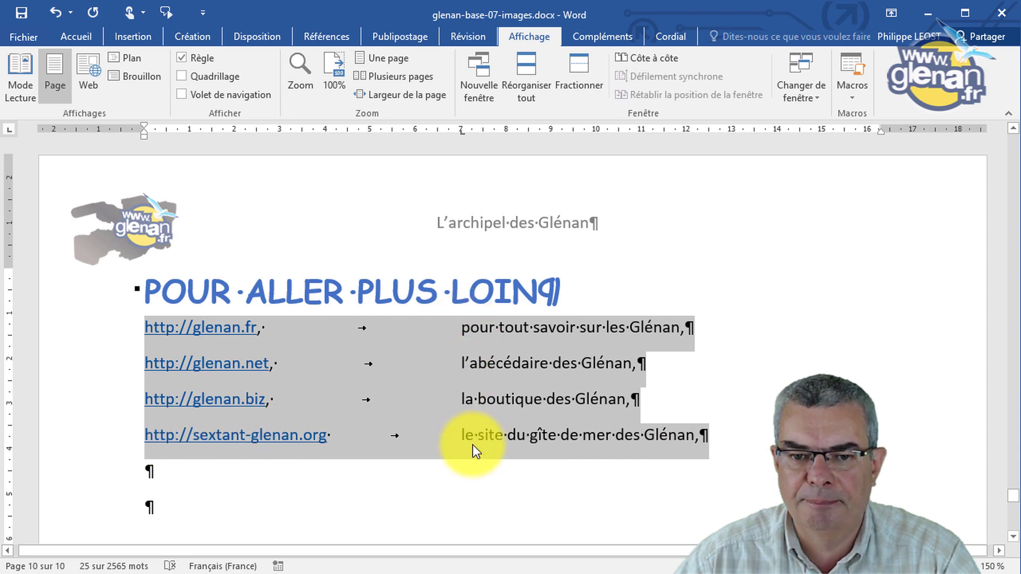
pyautogui.click(461, 131)
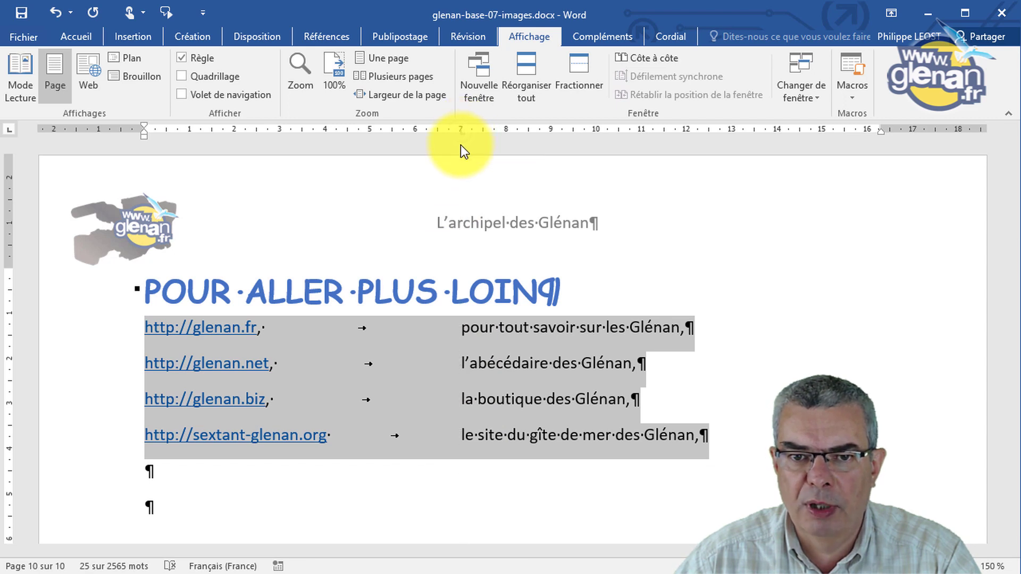
pyautogui.moveTo(461, 145); pyautogui.dragTo(461, 145)
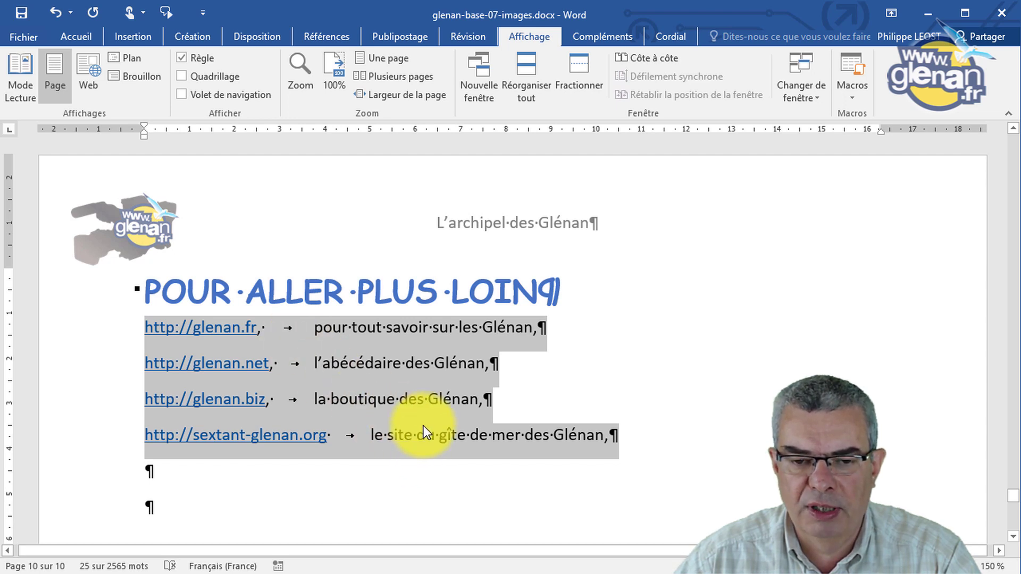
# Place a centre tab stop at 10 cm for the four website lines and remove it again.
pyautogui.hotkey('ctrl', 'z')
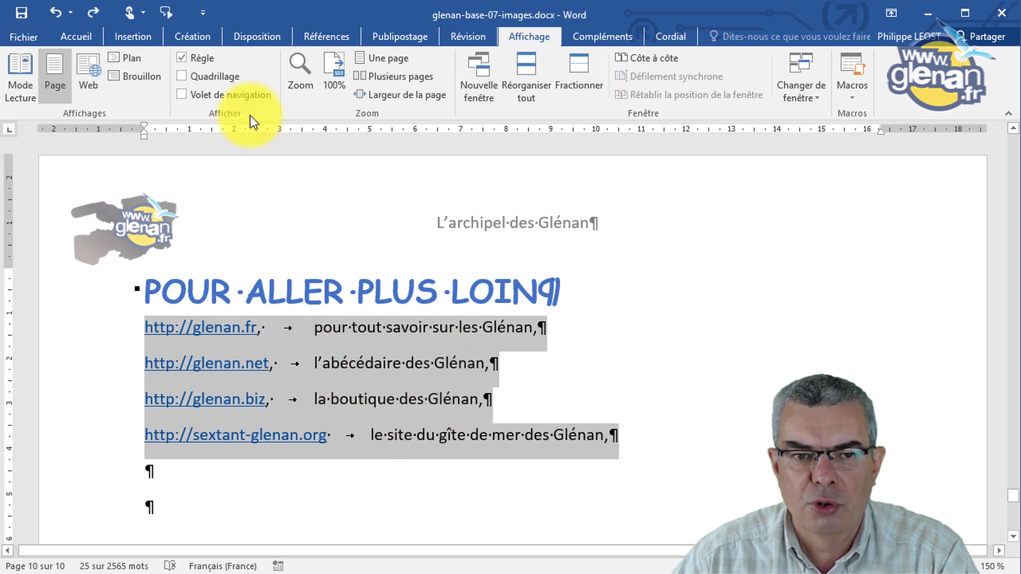
pyautogui.click(11, 136)
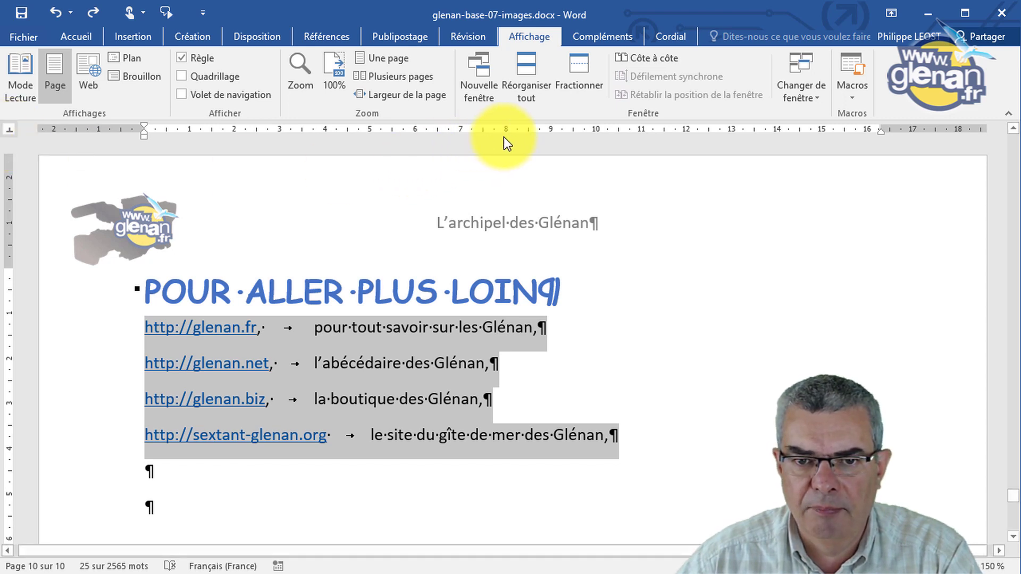
pyautogui.click(595, 132)
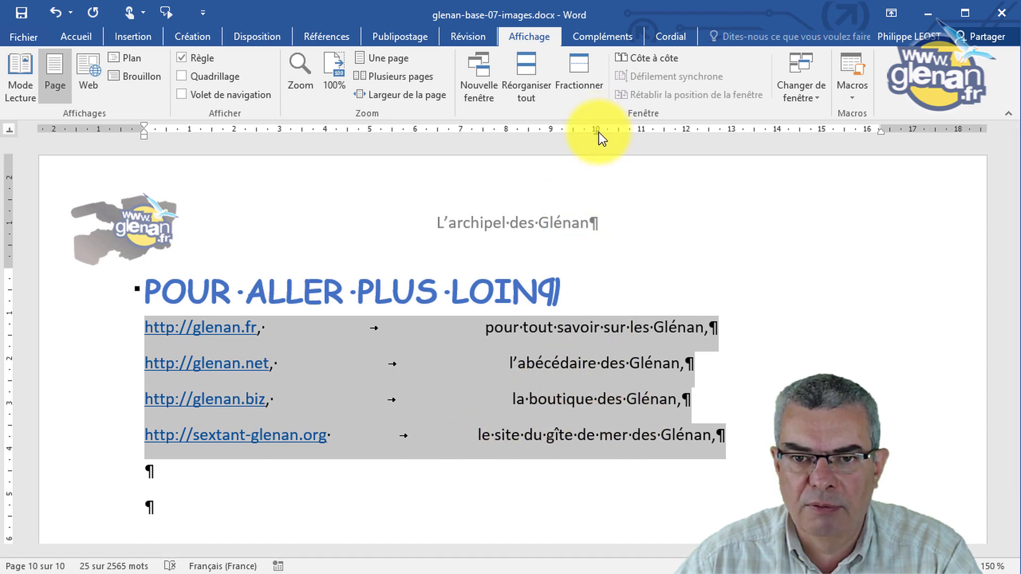
pyautogui.moveTo(597, 133); pyautogui.dragTo(595, 146)
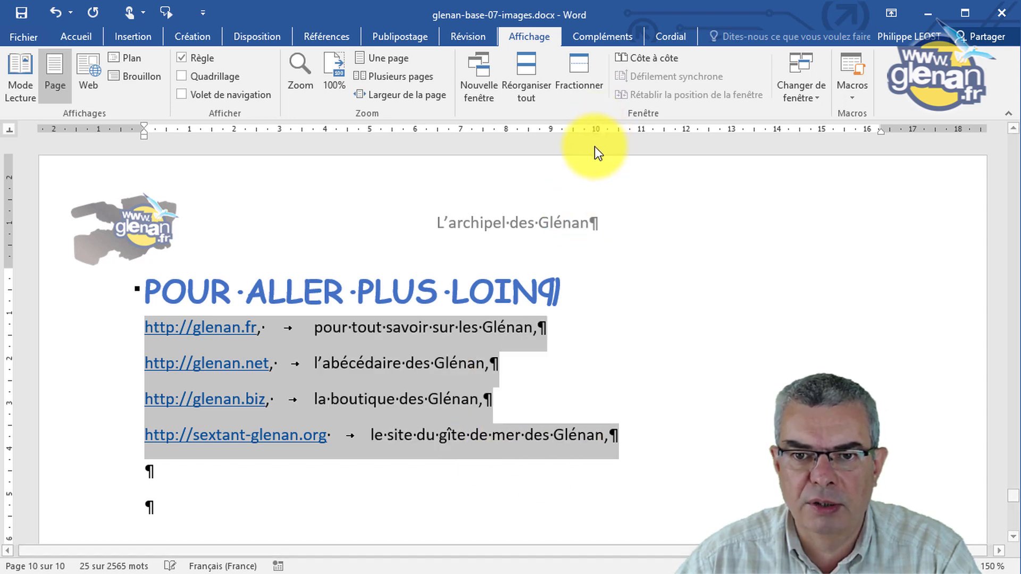
# Place a right tab stop at 13 cm for the four website lines and remove it again.
pyautogui.click(10, 129)
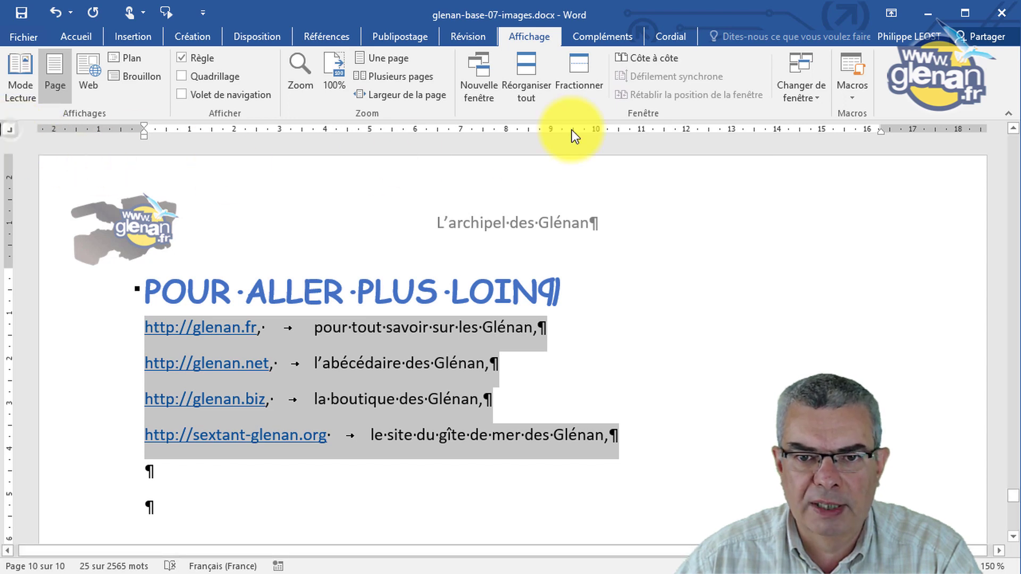
pyautogui.click(728, 130)
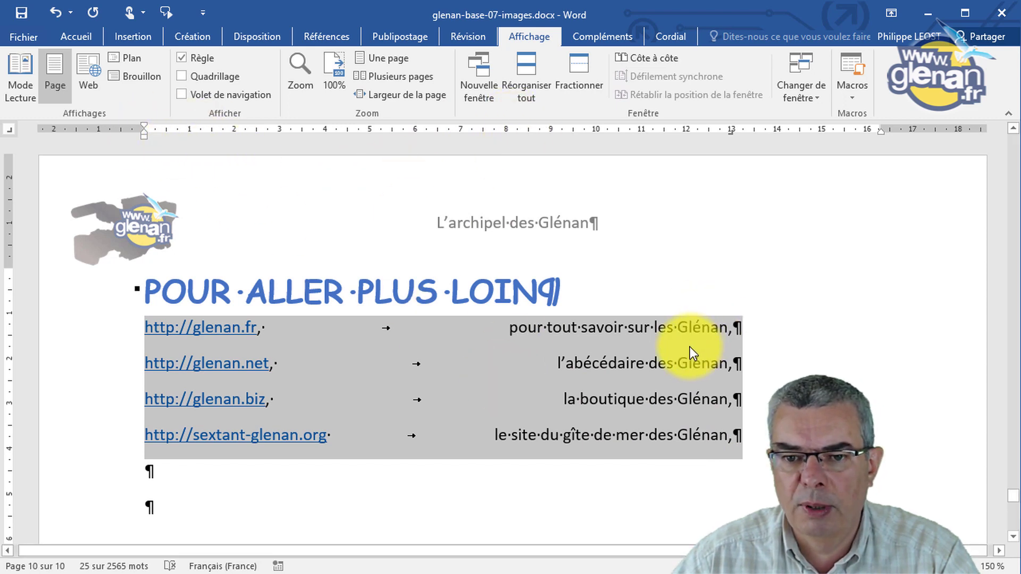
pyautogui.click(730, 135)
pyautogui.moveTo(733, 183); pyautogui.dragTo(733, 183)
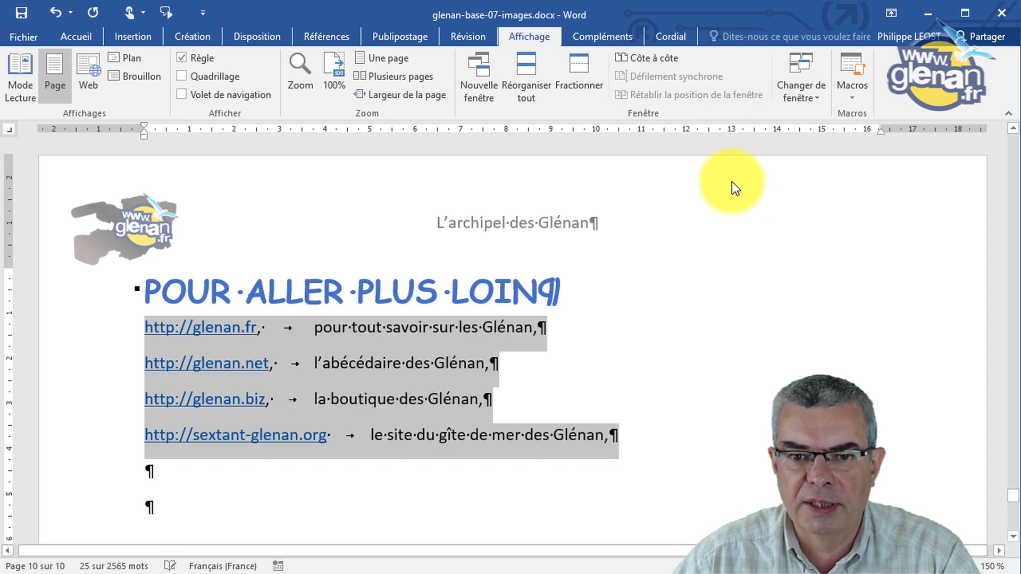
# Place a decimal tab stop at 10 cm for the four website lines and remove it again.
pyautogui.click(8, 130)
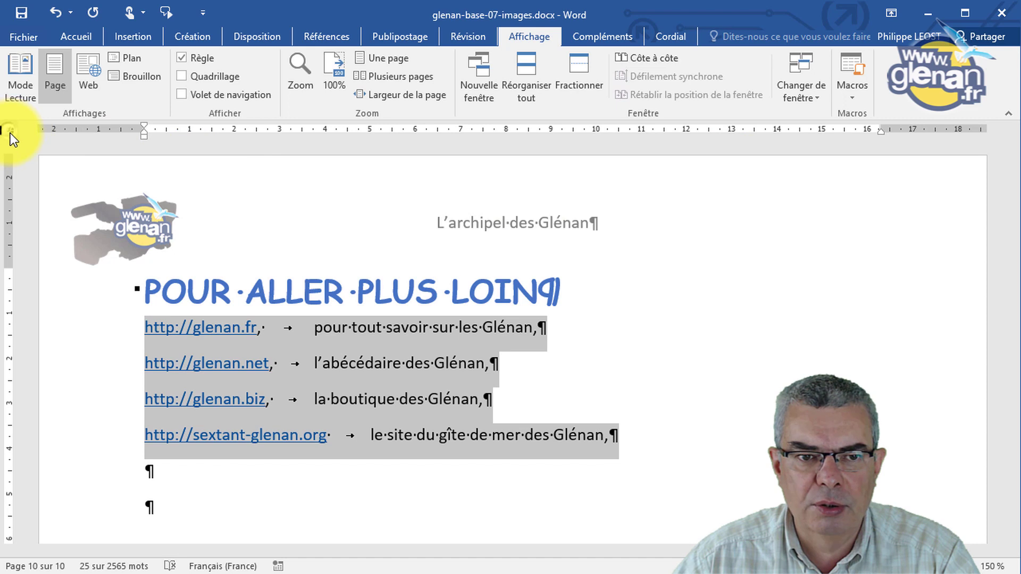
pyautogui.click(594, 131)
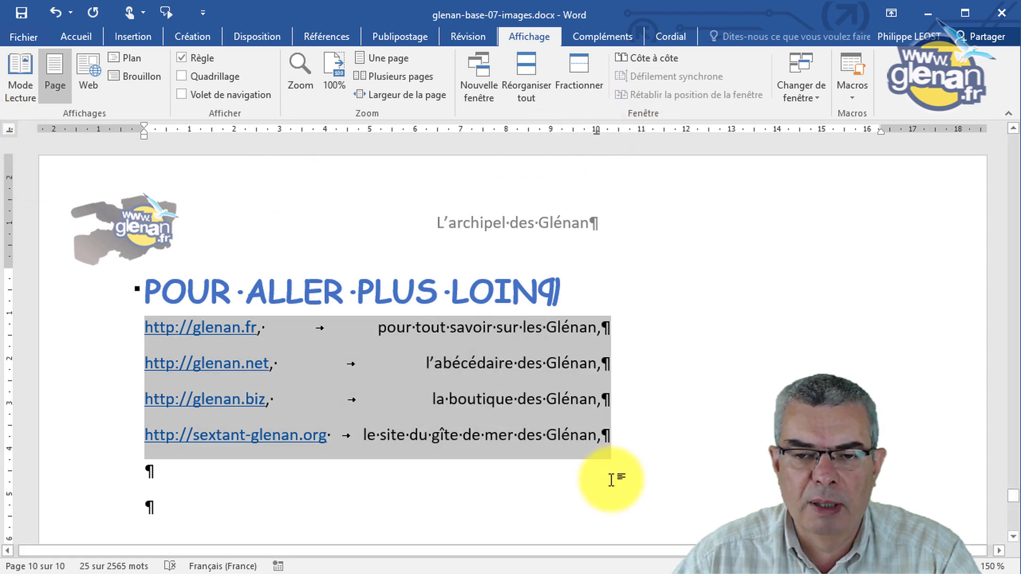
pyautogui.moveTo(595, 131); pyautogui.dragTo(611, 183)
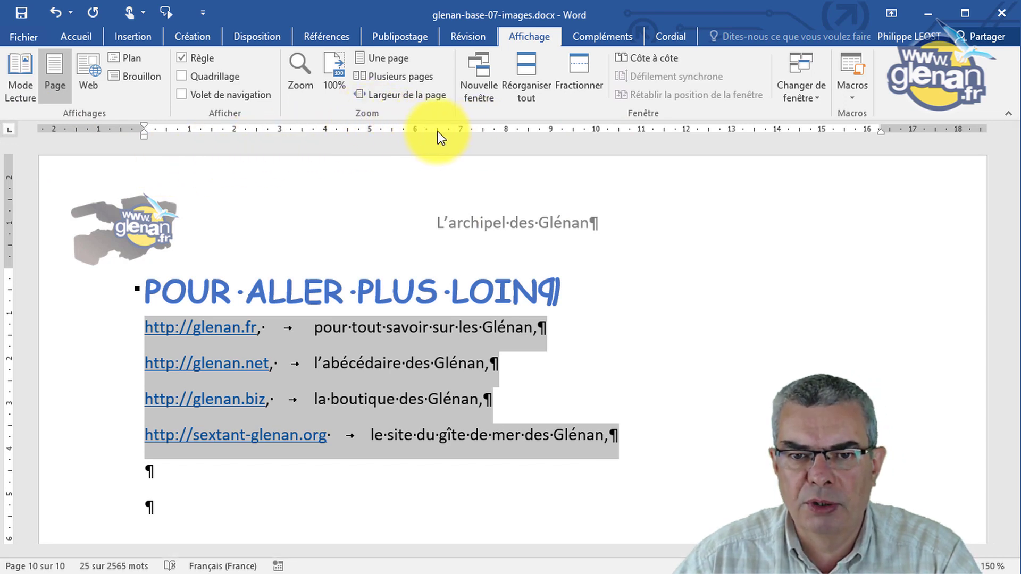
# Set a left tab stop at 6 cm for the four website lines and append the values 2.5, .5, 15 and "150 unités" to them.
pyautogui.click(418, 131)
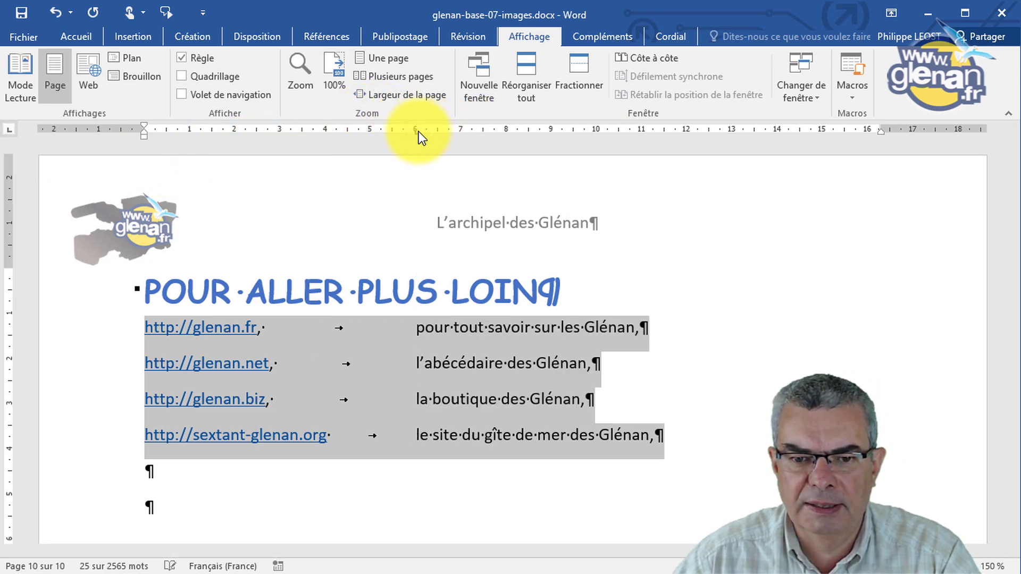
pyautogui.doubleClick(702, 335)
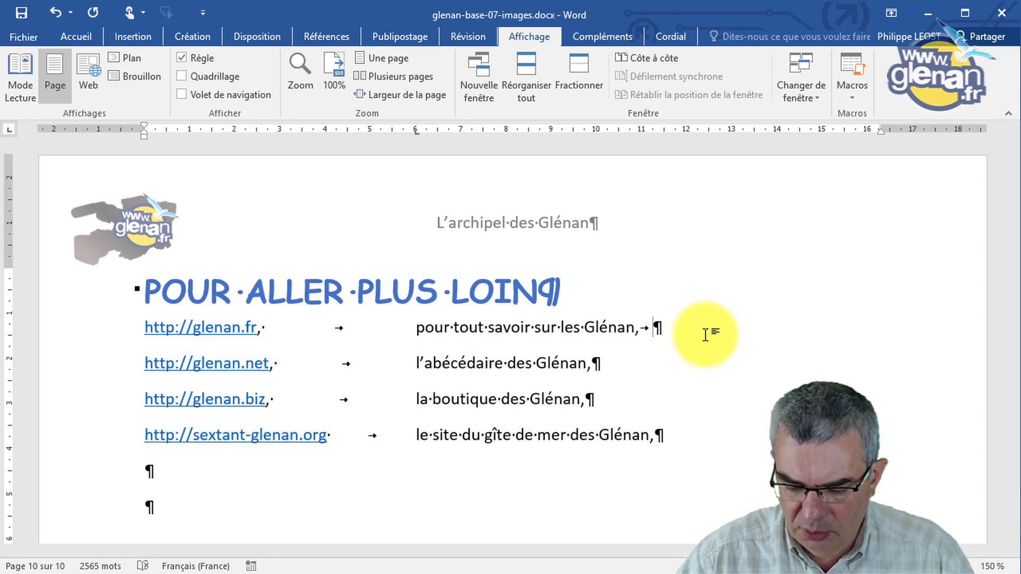
pyautogui.write('2.5')
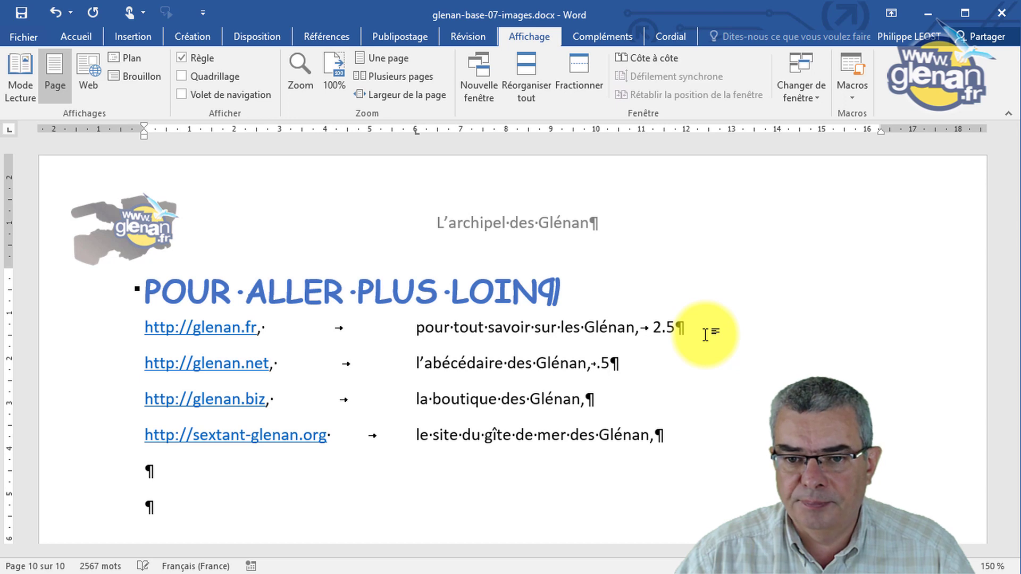
pyautogui.press('Return')
pyautogui.press('BackSpace')
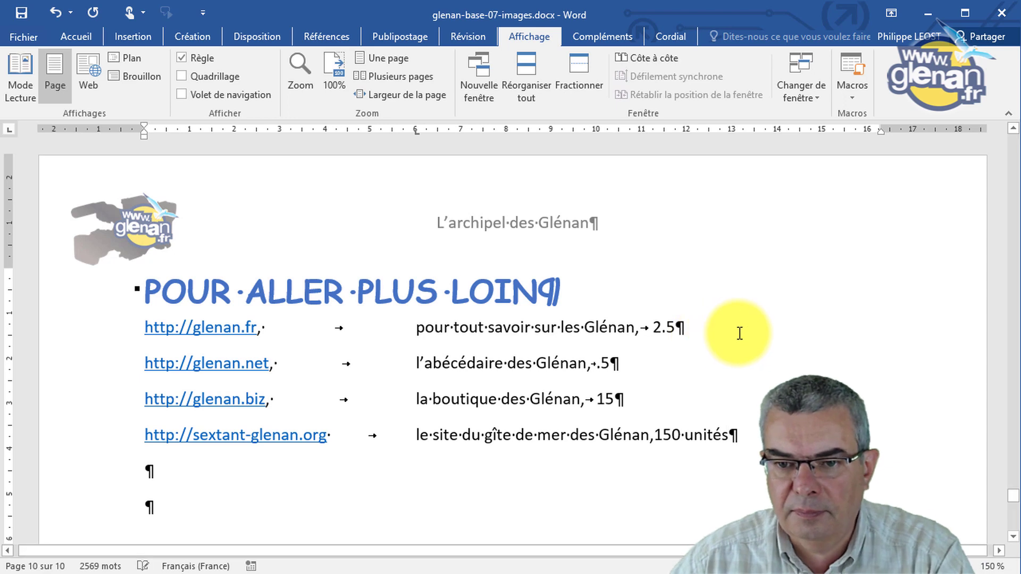
# Add a right tab stop at about 15.5 cm to the four lines and put a tab instead of the comma before "150 unités".
pyautogui.moveTo(72, 325); pyautogui.dragTo(93, 428)
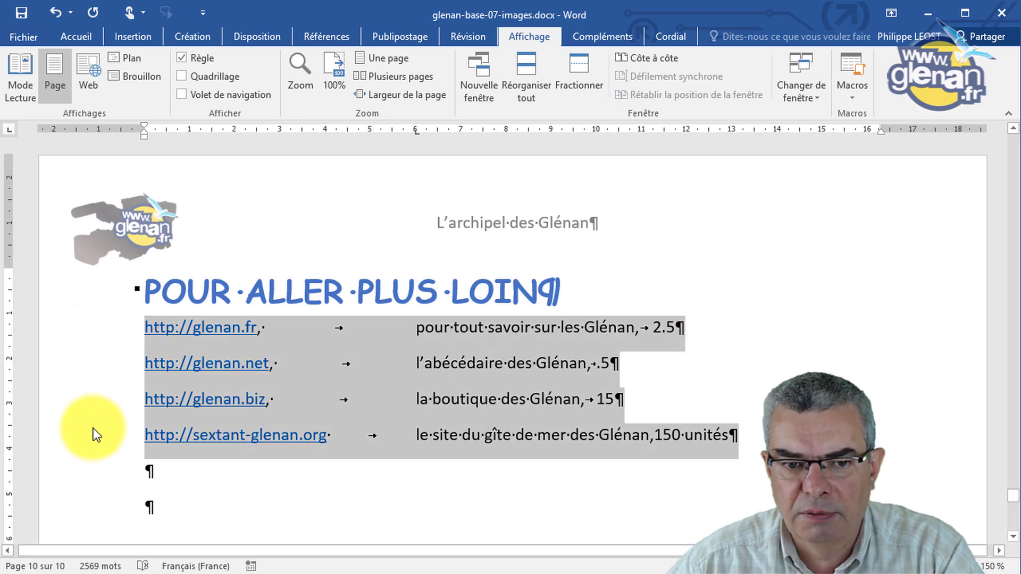
pyautogui.click(10, 129)
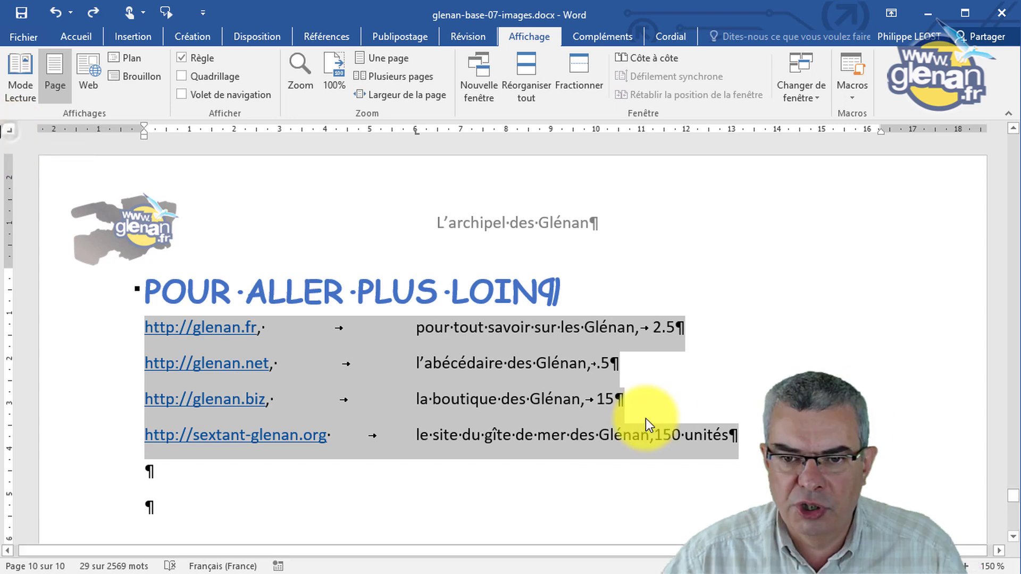
pyautogui.hotkey('ctrl', 'z')
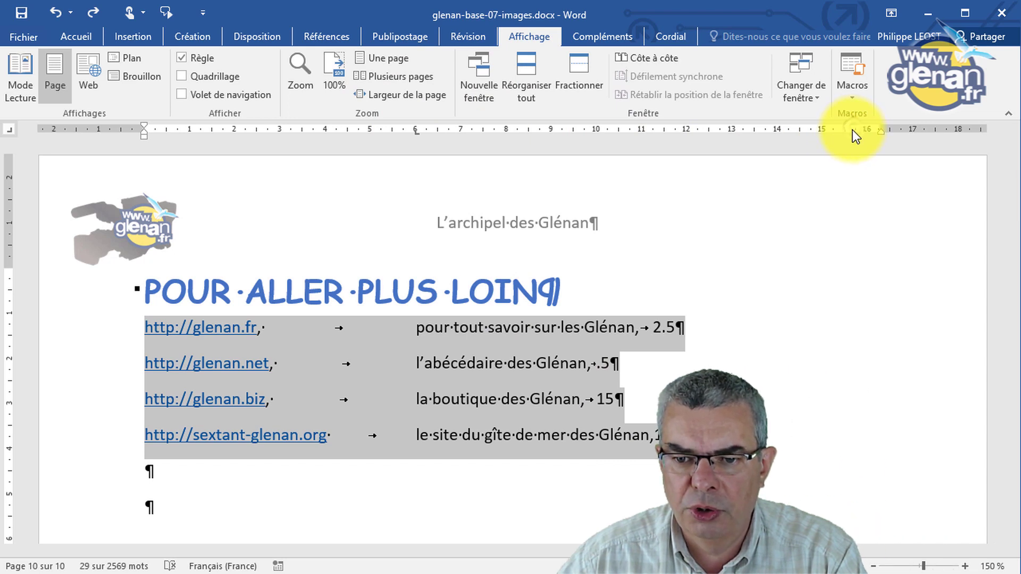
pyautogui.click(850, 131)
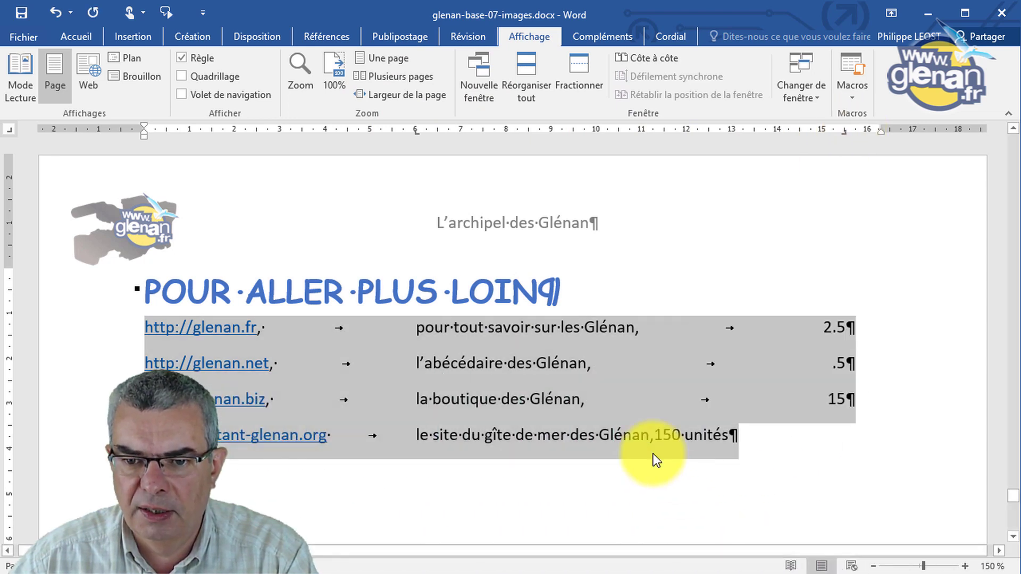
pyautogui.click(658, 439)
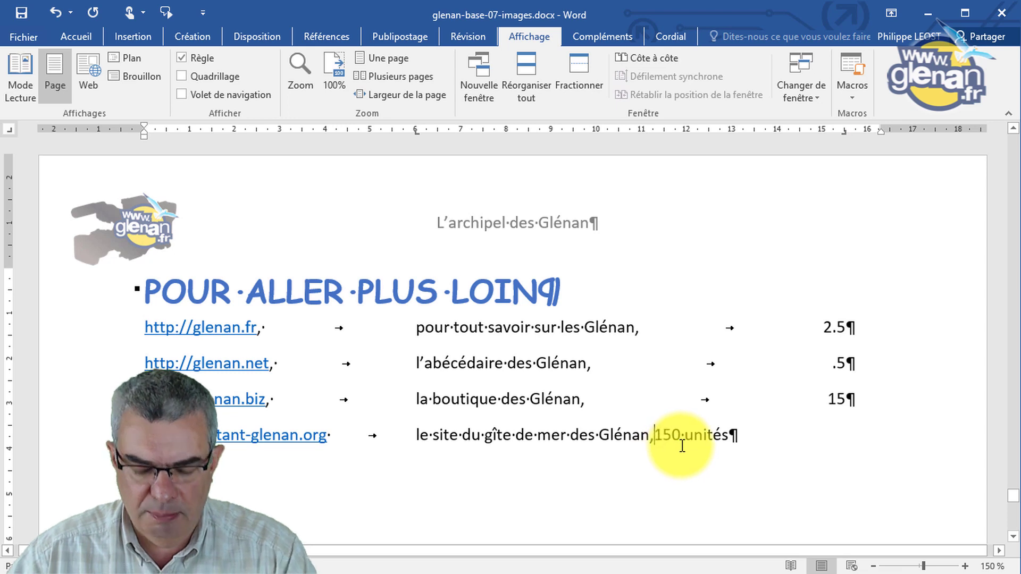
pyautogui.press('Tab')
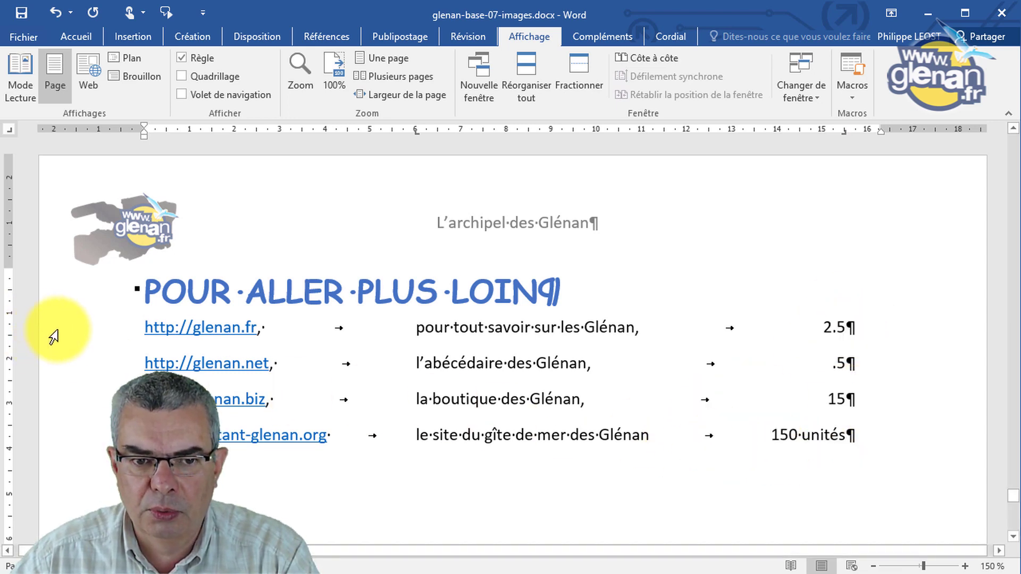
# Replace the right tab stop of the four website lines with a decimal tab stop at 14 cm.
pyautogui.moveTo(54, 336); pyautogui.dragTo(53, 425)
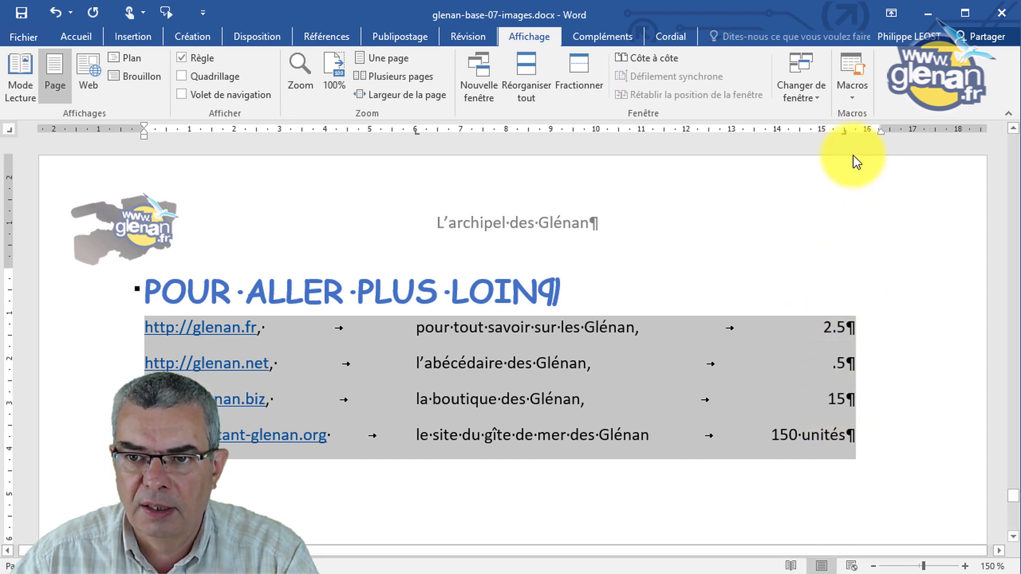
pyautogui.moveTo(843, 133); pyautogui.dragTo(842, 171)
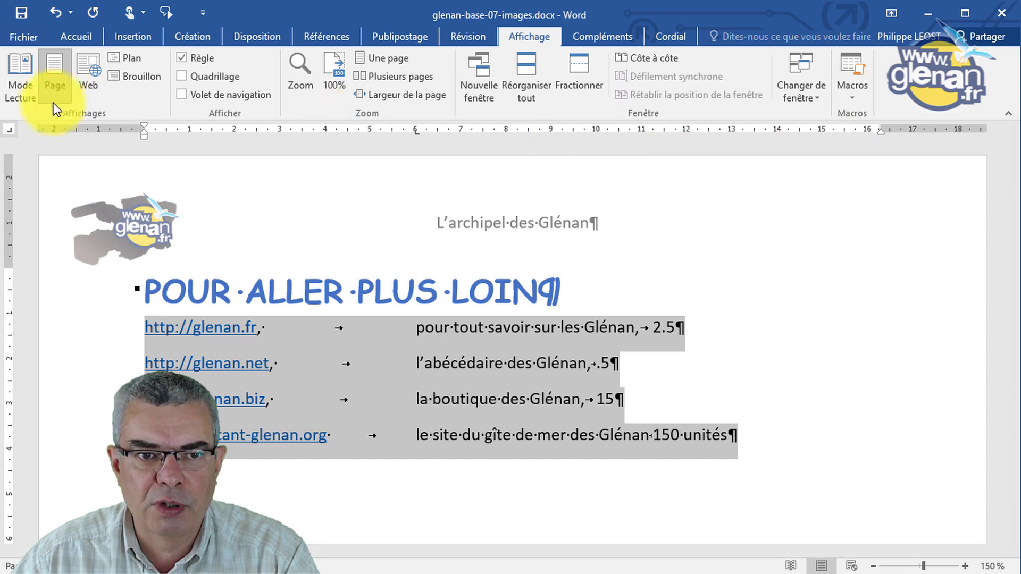
pyautogui.click(11, 132)
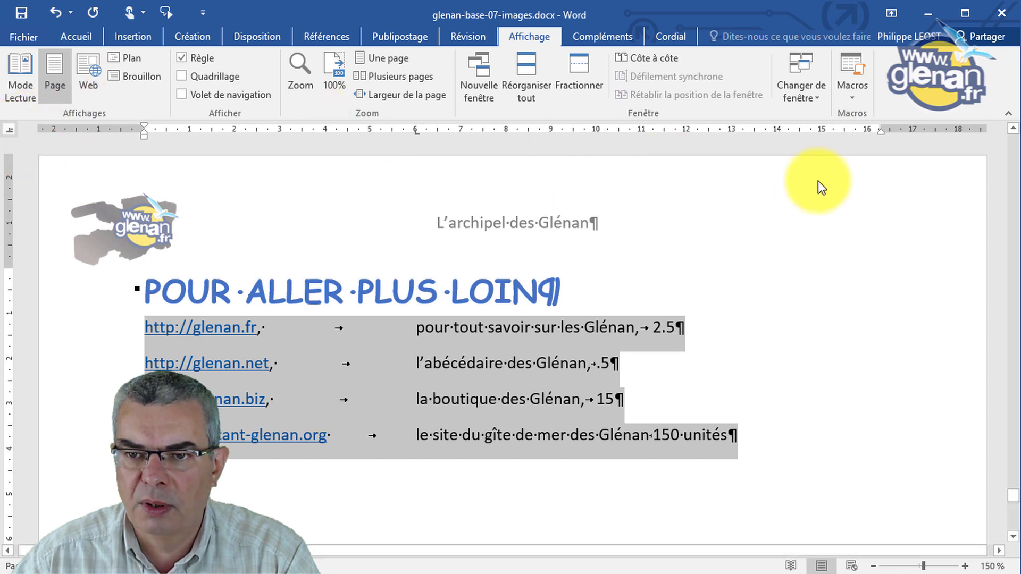
pyautogui.click(776, 130)
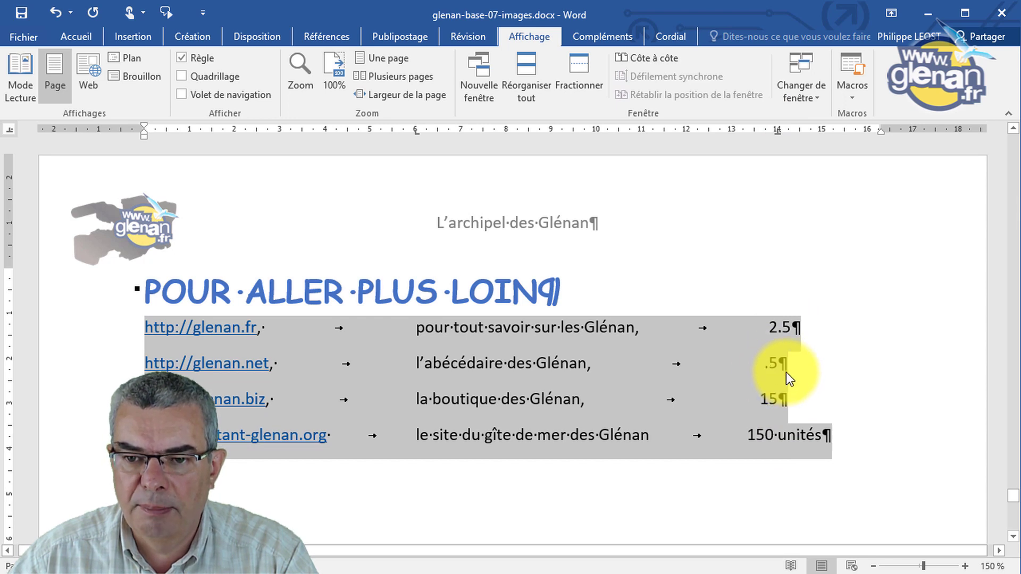
# Change the decimal points to commas in the values of the glenan.net and glenan.fr lines, giving ",5" and "2,5".
pyautogui.click(771, 371)
pyautogui.press('BackSpace')
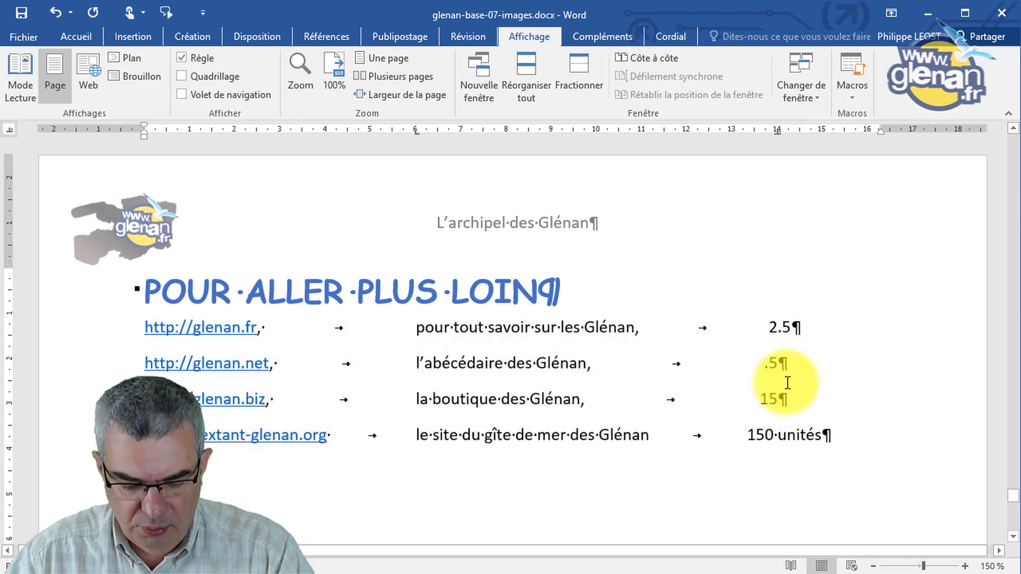
pyautogui.write(',')
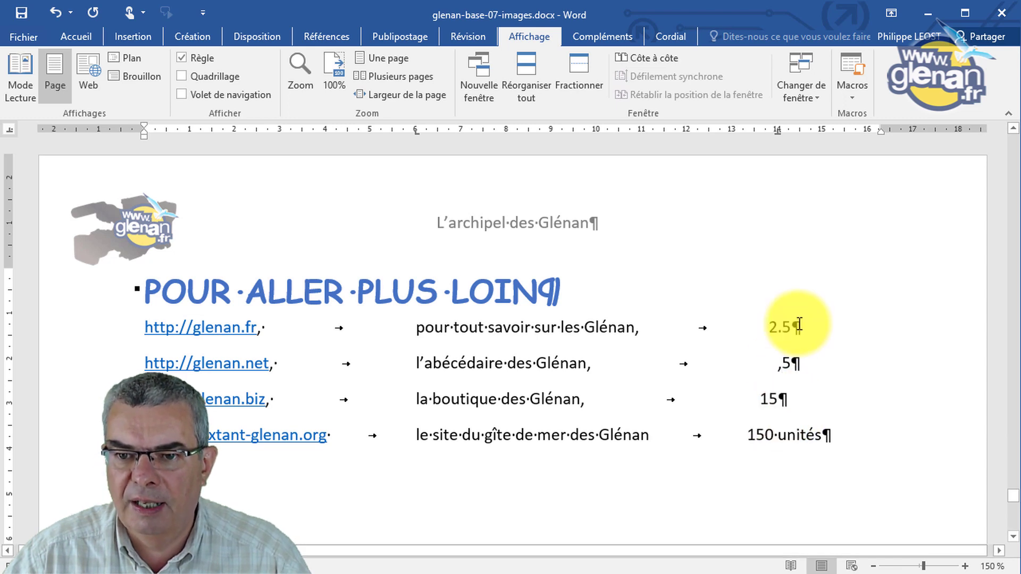
pyautogui.click(782, 327)
pyautogui.press('BackSpace')
pyautogui.write(',')
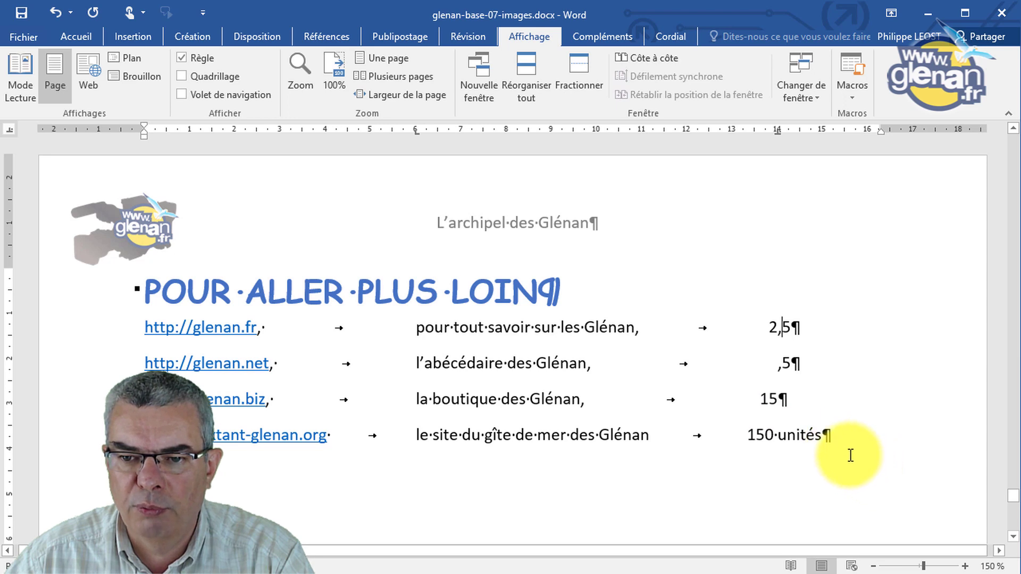
# Delete the numeric values and the tabs preceding them at the end of all four website lines.
pyautogui.moveTo(675, 329); pyautogui.dragTo(790, 325)
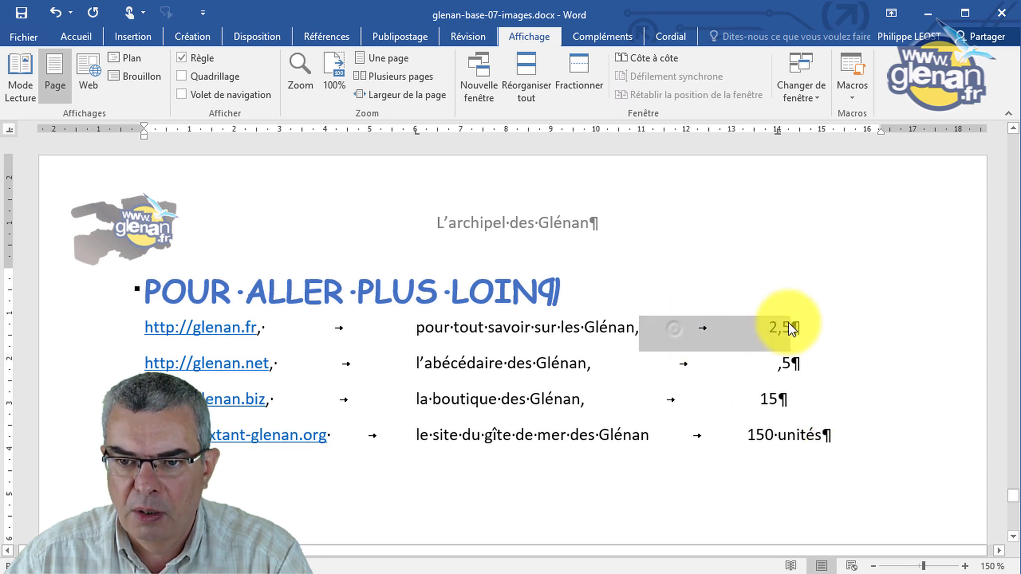
pyautogui.press('Delete')
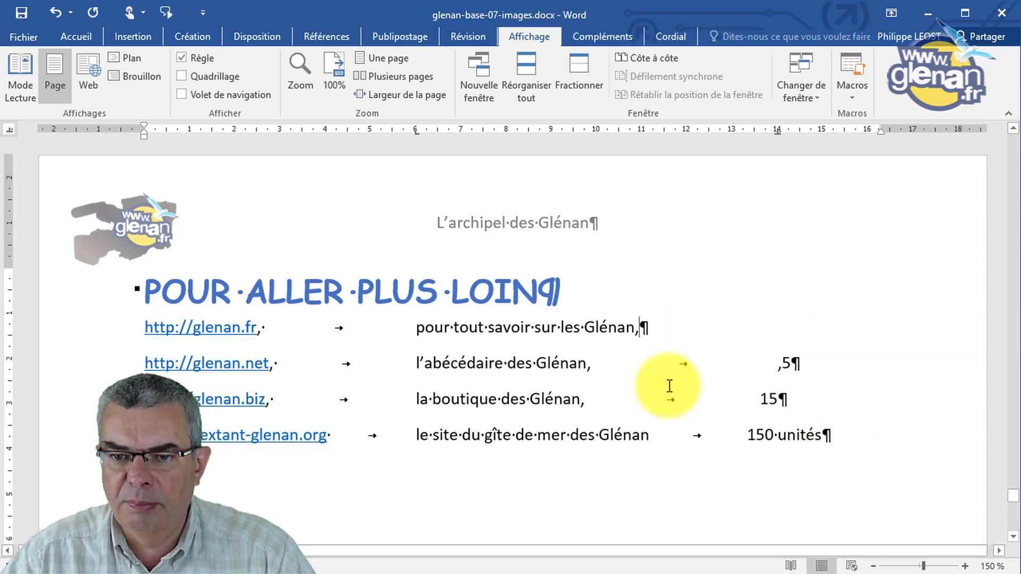
pyautogui.moveTo(639, 361); pyautogui.dragTo(784, 366)
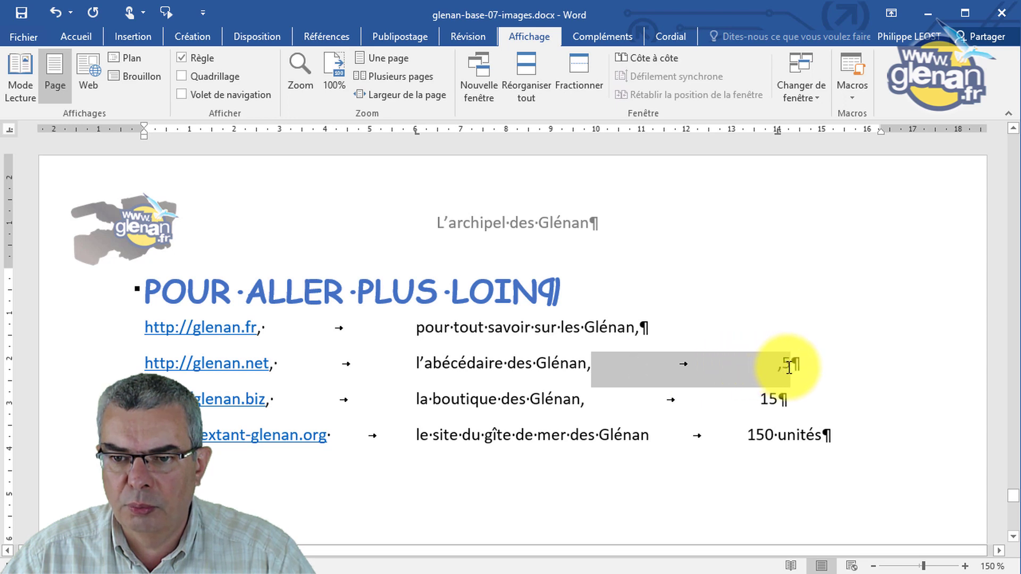
pyautogui.press('Delete')
pyautogui.moveTo(611, 399); pyautogui.dragTo(787, 403)
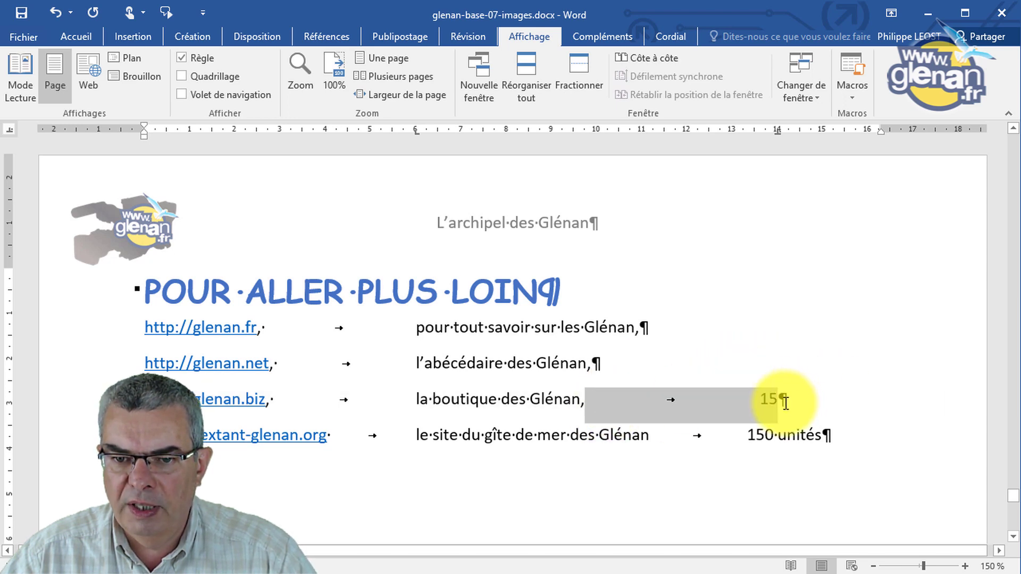
pyautogui.press('Delete')
pyautogui.moveTo(650, 435); pyautogui.dragTo(825, 436)
pyautogui.press('Delete')
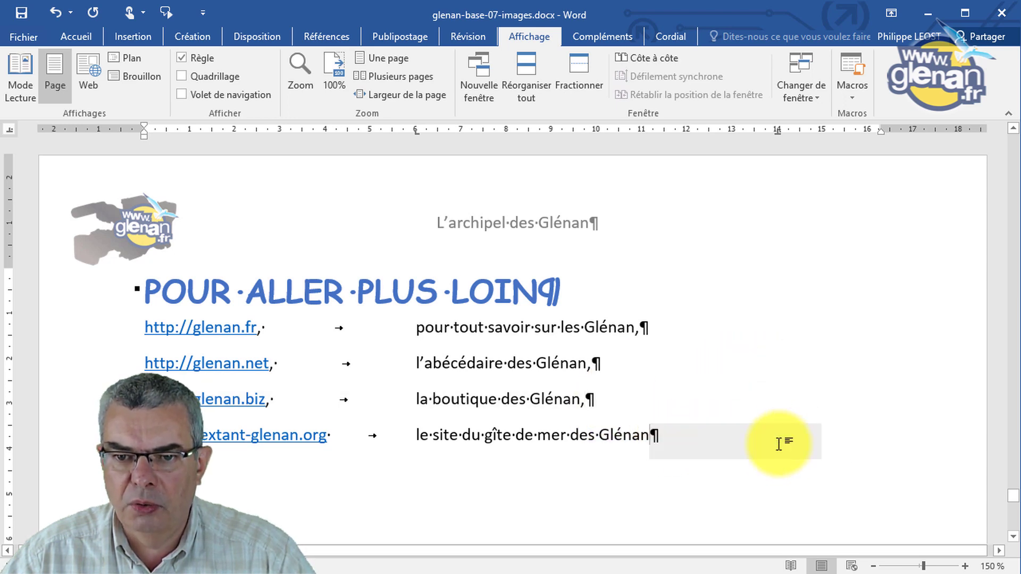
# Replace the four website lines under the "Pour aller plus loin" heading with the copied version that has longer descriptions.
pyautogui.moveTo(78, 335); pyautogui.dragTo(77, 442)
pyautogui.press('Delete')
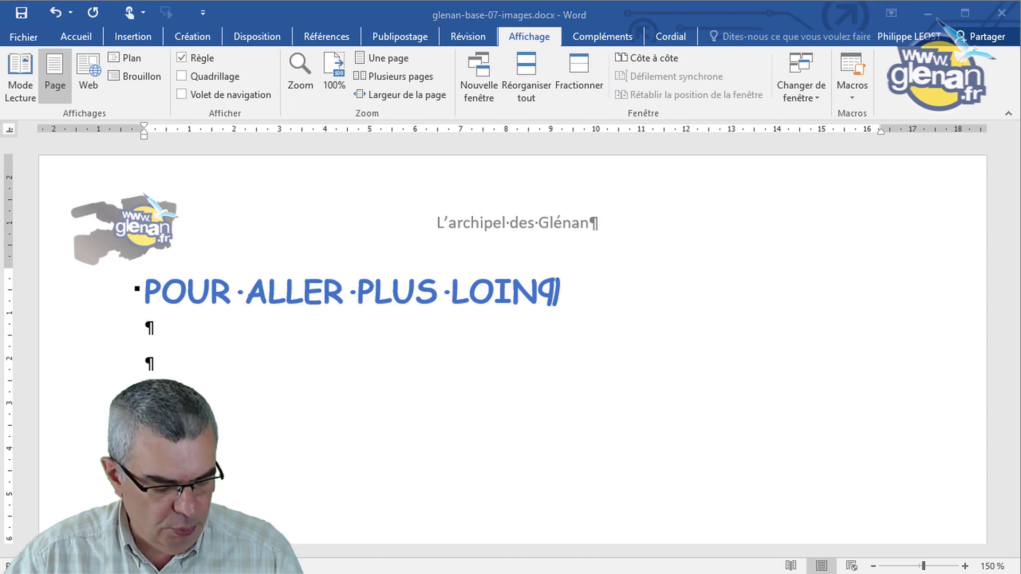
pyautogui.click(192, 333)
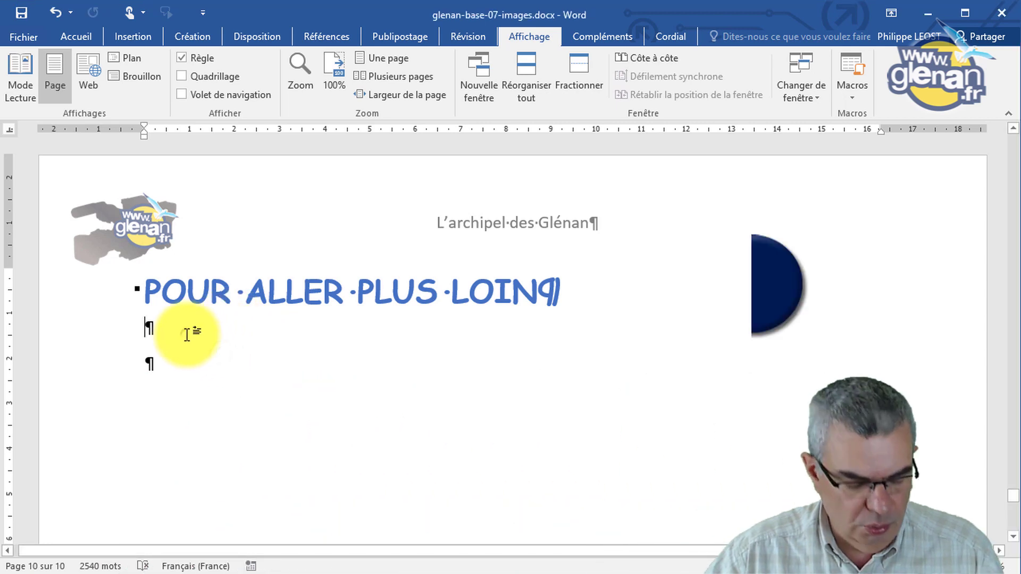
pyautogui.hotkey('ctrl', 'v')
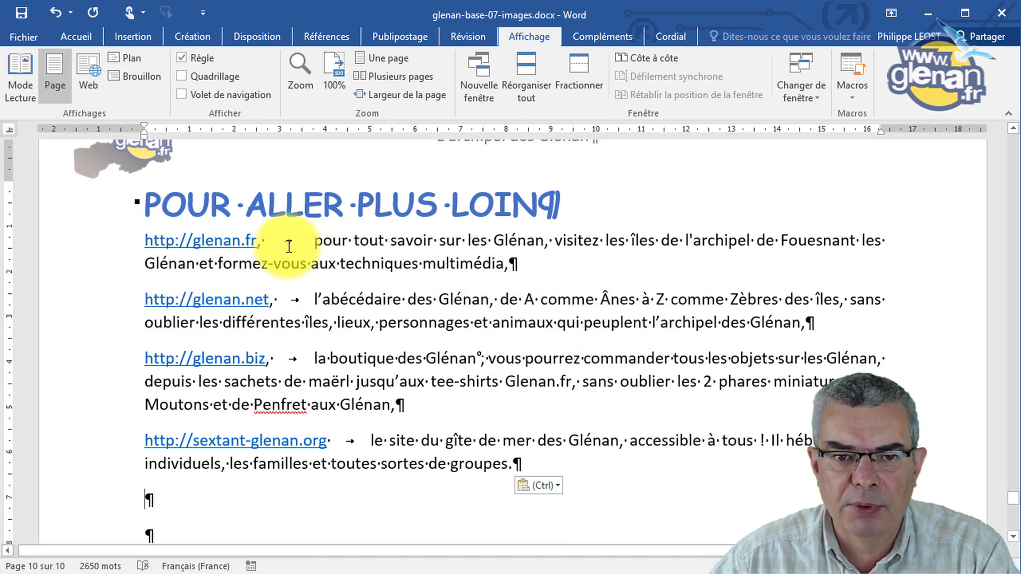
# Add a left tab stop at about 4.5 cm to the four website paragraphs under "Pour aller plus loin".
pyautogui.moveTo(303, 243); pyautogui.dragTo(93, 467)
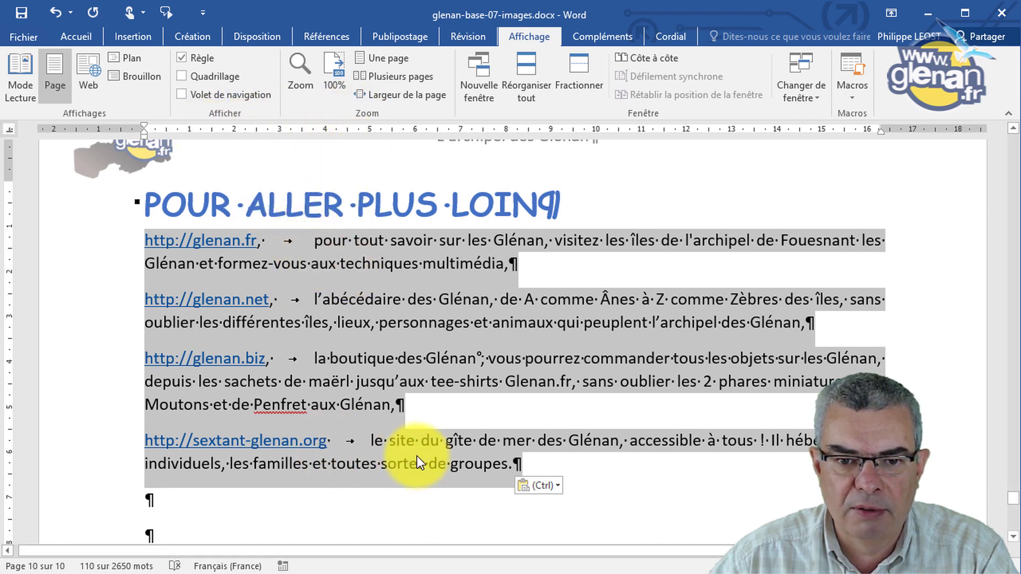
pyautogui.click(11, 129)
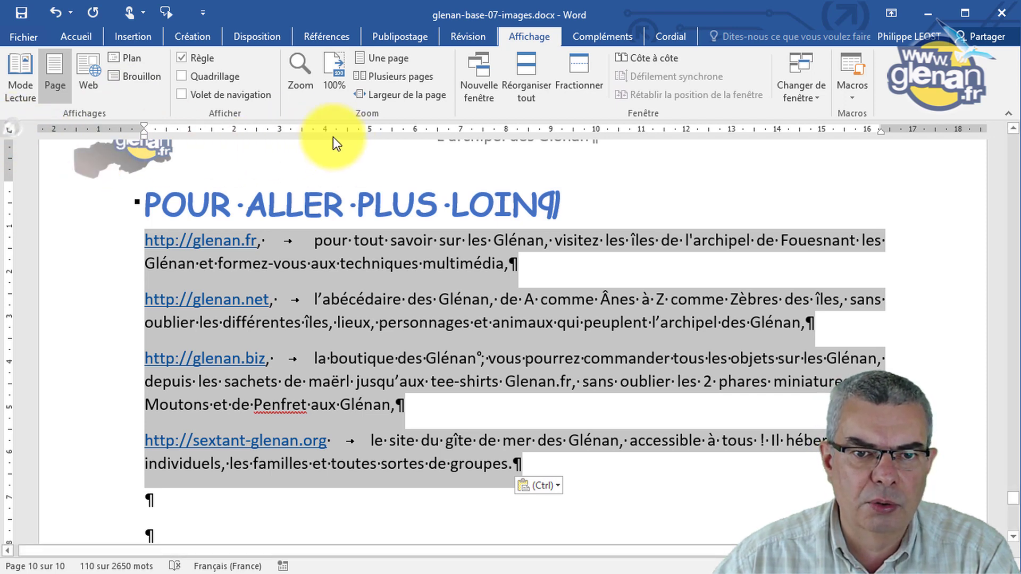
pyautogui.moveTo(414, 131); pyautogui.dragTo(371, 130)
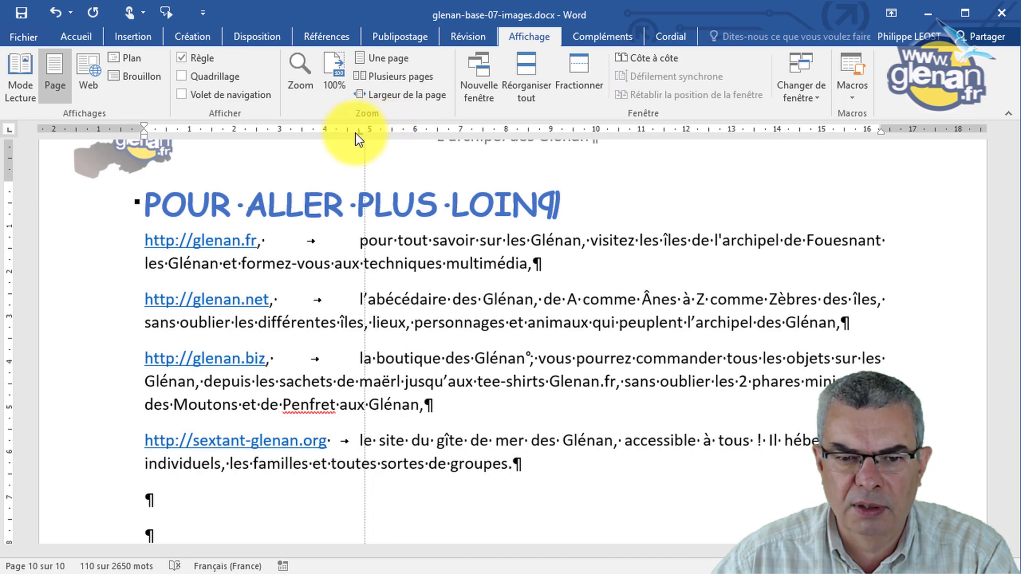
pyautogui.moveTo(356, 134); pyautogui.dragTo(349, 135)
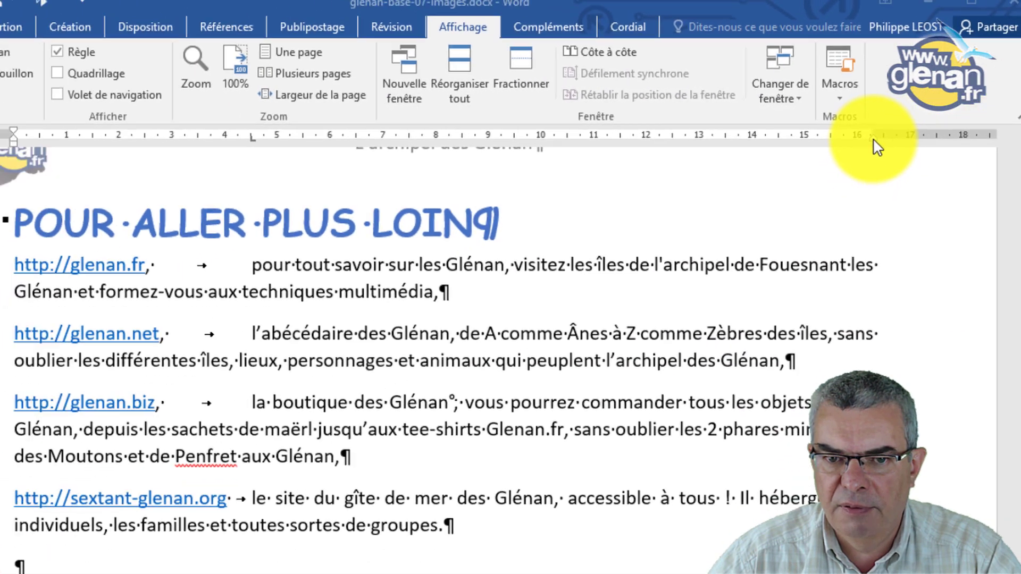
# Give the four website paragraphs a right indent of about 4.3 cm using the ruler.
pyautogui.hotkey('ctrl', 'shift', 'Down')
pyautogui.hotkey('ctrl', 'shift', 'Down')
pyautogui.hotkey('ctrl', 'shift', 'Down')
pyautogui.hotkey('ctrl', 'shift', 'Down')
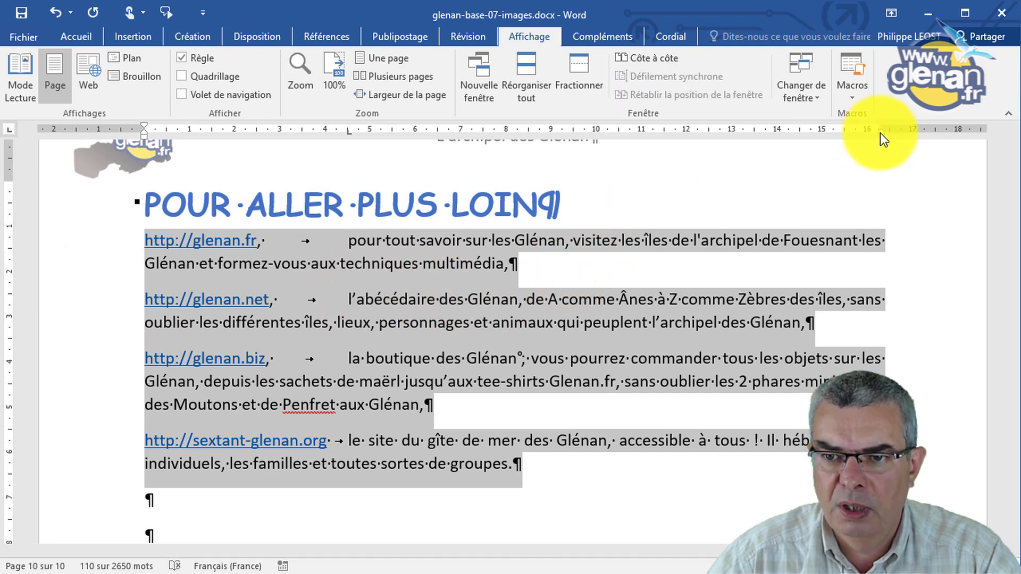
pyautogui.moveTo(880, 133)
pyautogui.mouseDown()
pyautogui.moveTo(675, 139)
pyautogui.moveTo(686, 154)
pyautogui.mouseUp()
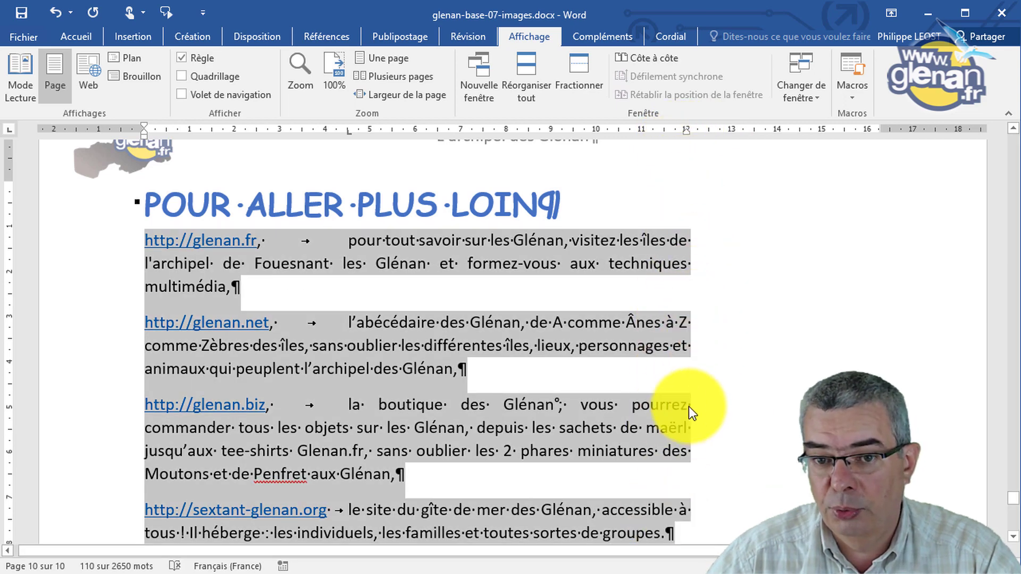
# Set the right indent of the four website paragraphs to 0 cm and check it in the paragraph settings.
pyautogui.click(91, 33)
pyautogui.click(572, 114)
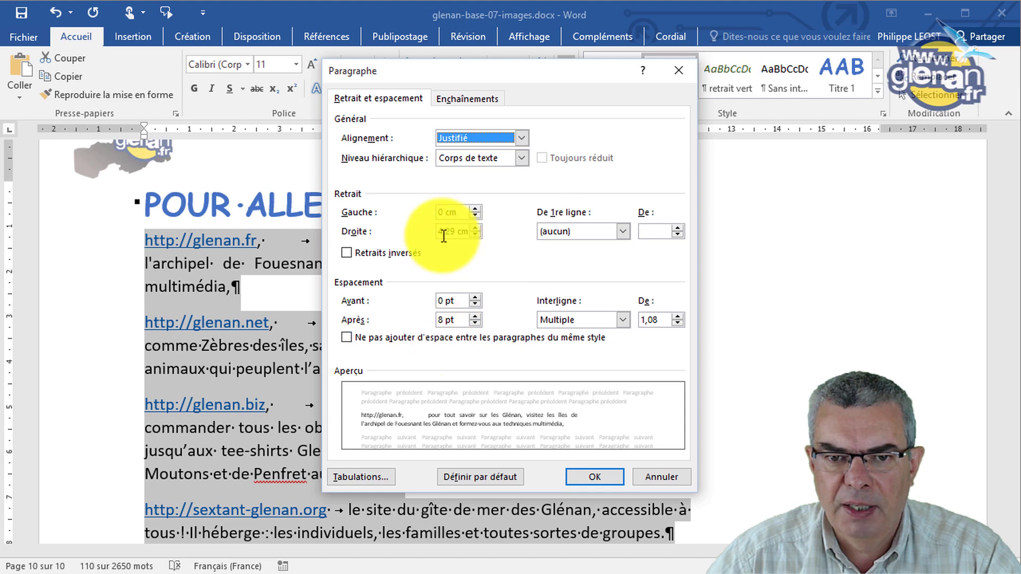
pyautogui.moveTo(532, 74); pyautogui.dragTo(354, 81)
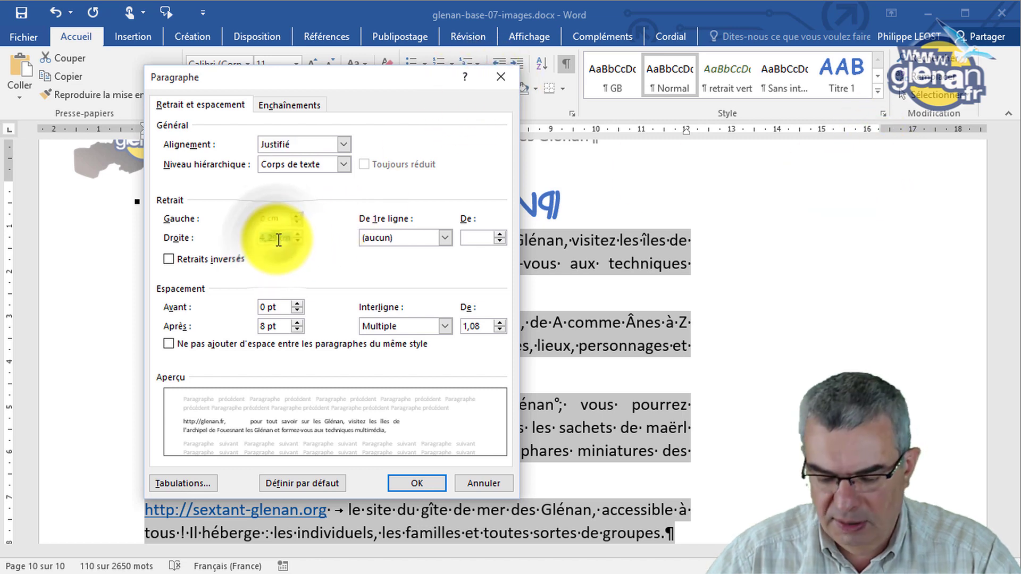
pyautogui.write('0')
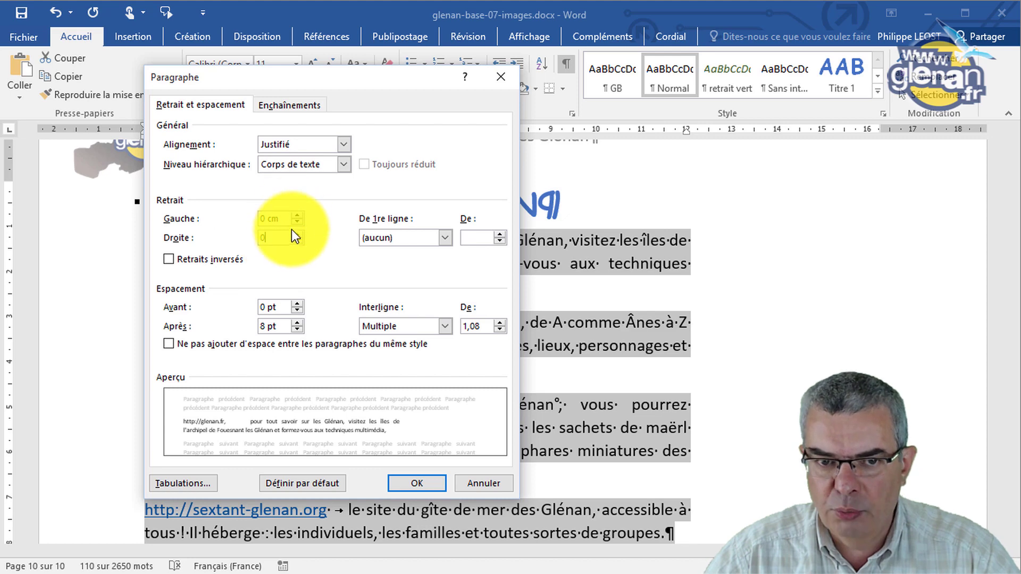
pyautogui.click(416, 484)
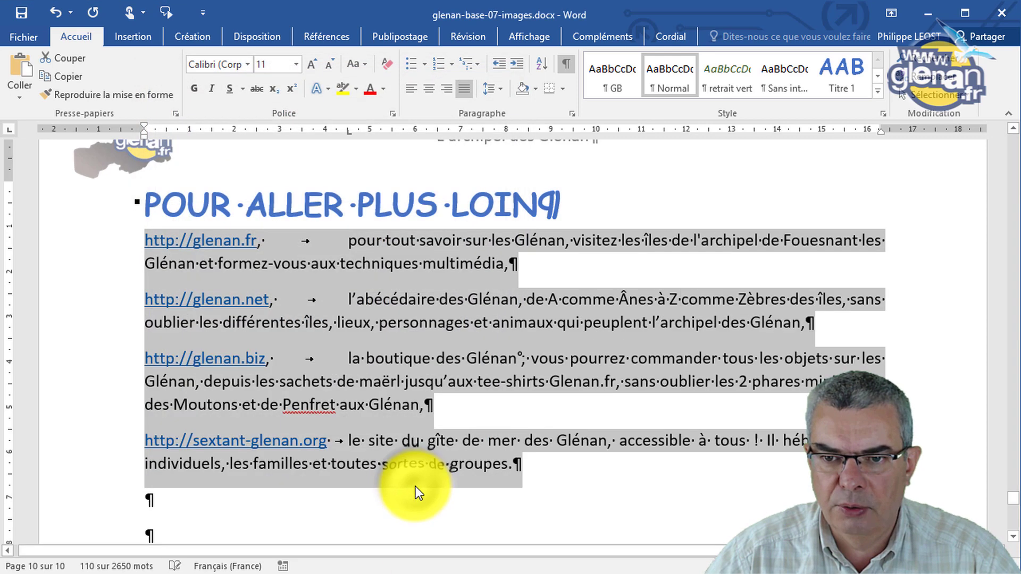
pyautogui.click(574, 113)
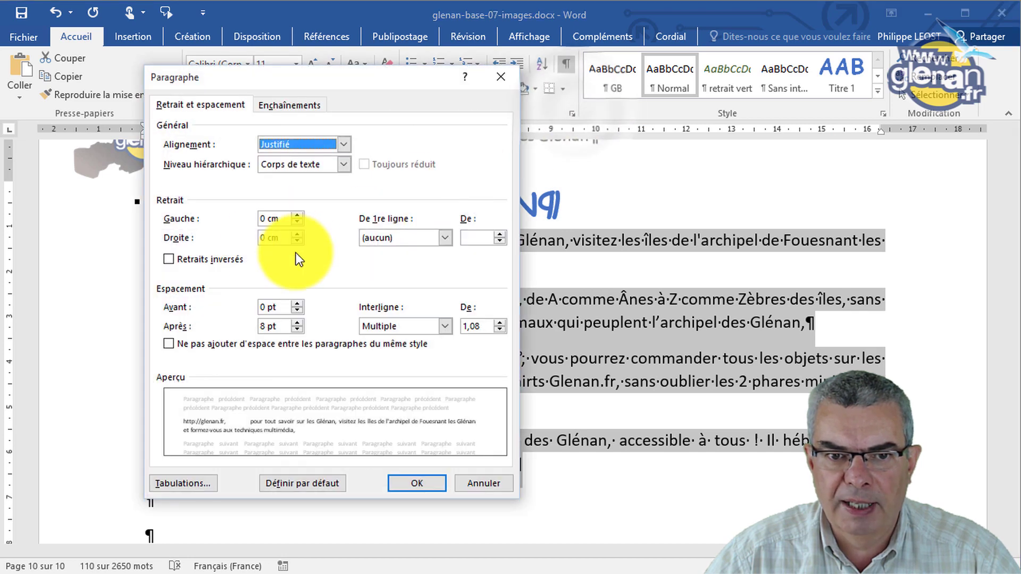
pyautogui.click(484, 483)
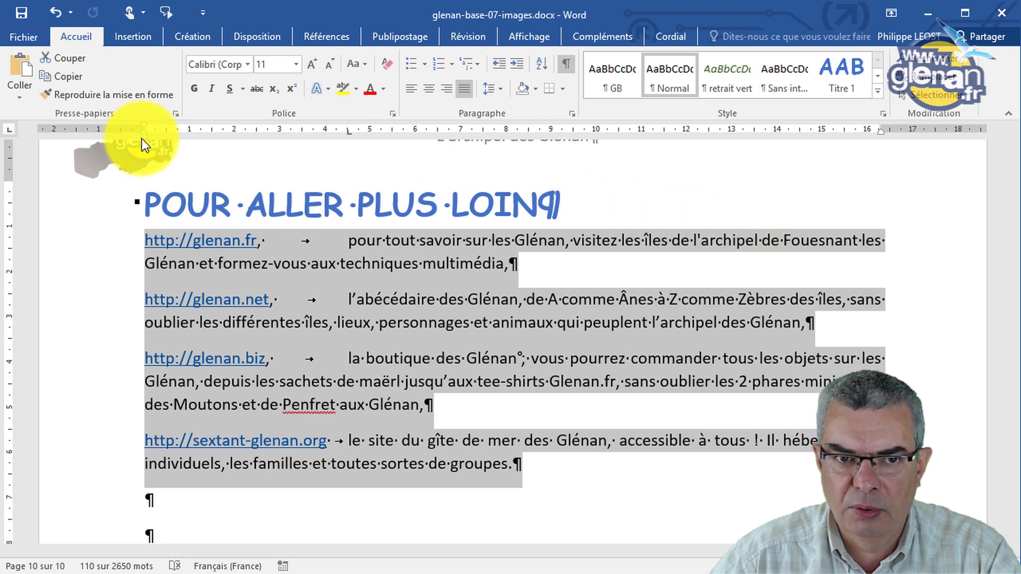
# Indent the four website paragraphs 4 cm from the left margin with the ruler and check it in the paragraph settings.
pyautogui.moveTo(141, 138); pyautogui.dragTo(325, 154)
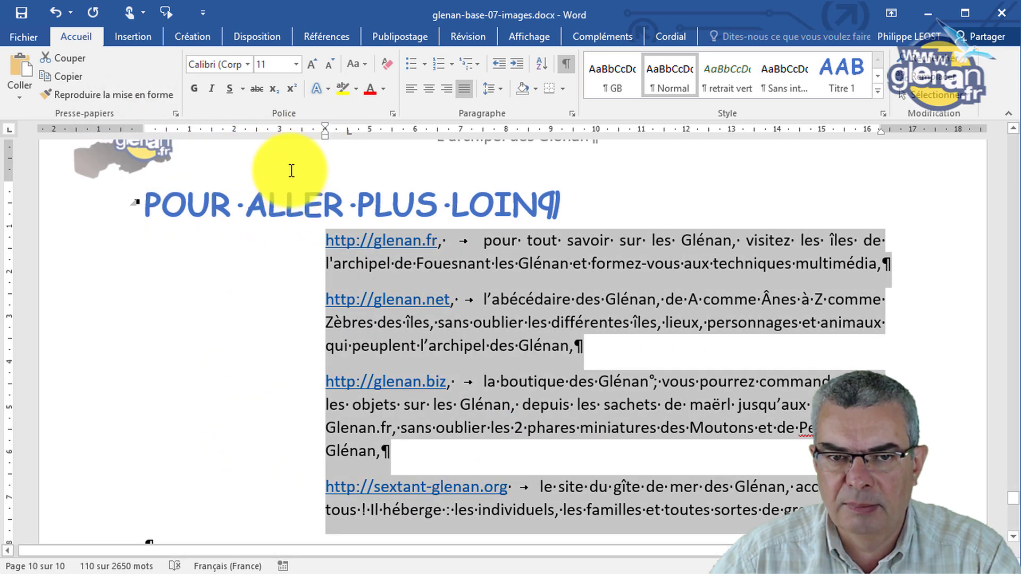
pyautogui.click(573, 114)
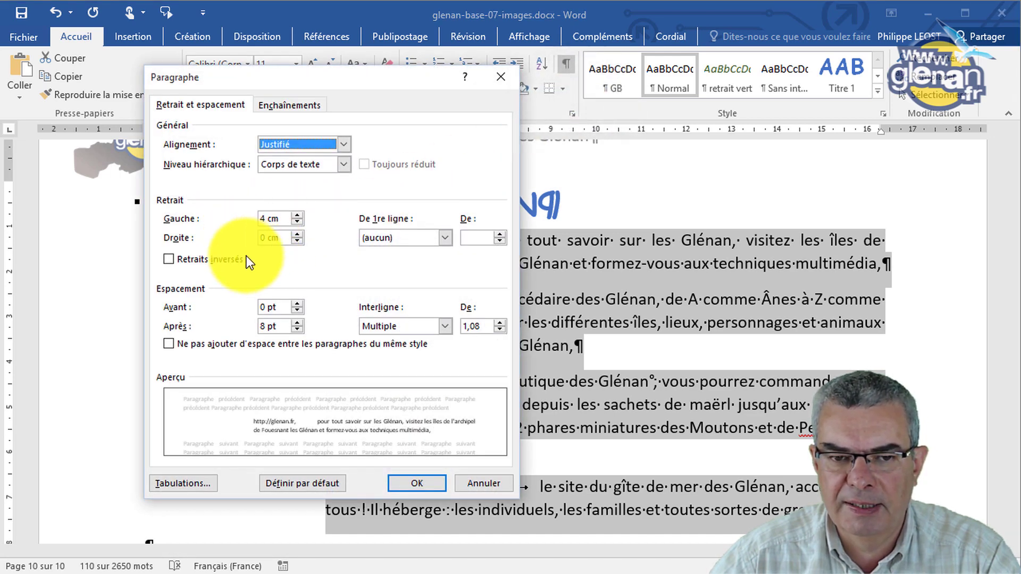
pyautogui.click(483, 489)
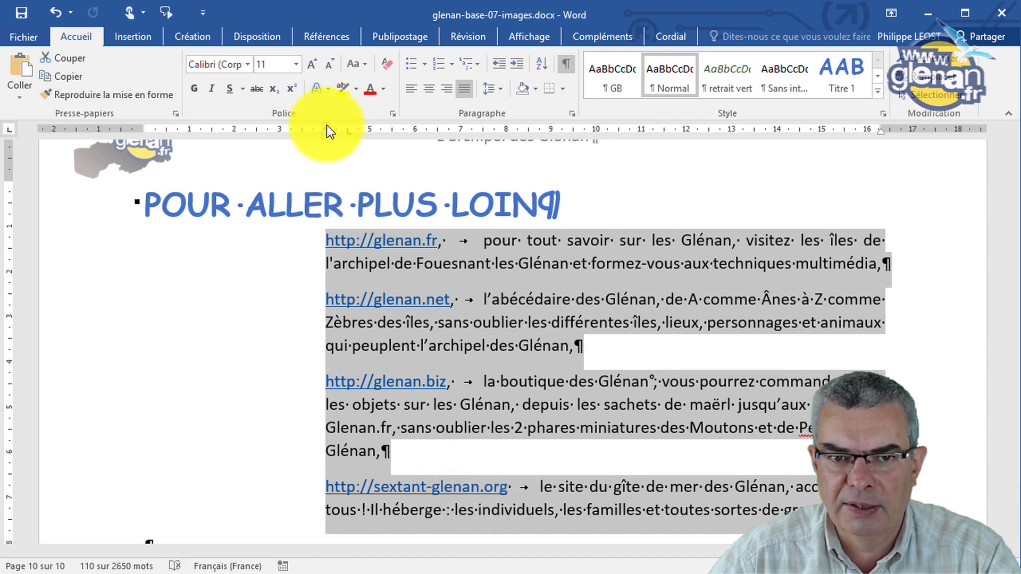
# Move only the first-line indent of the website paragraphs back to 0 cm and check the hanging indent options in the paragraph settings.
pyautogui.moveTo(325, 128); pyautogui.dragTo(148, 135)
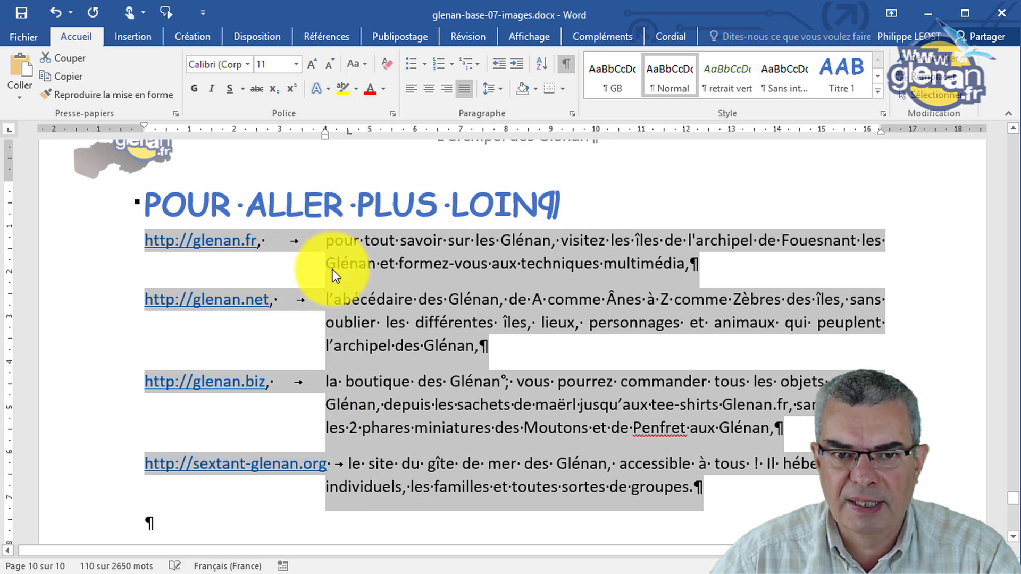
pyautogui.click(574, 115)
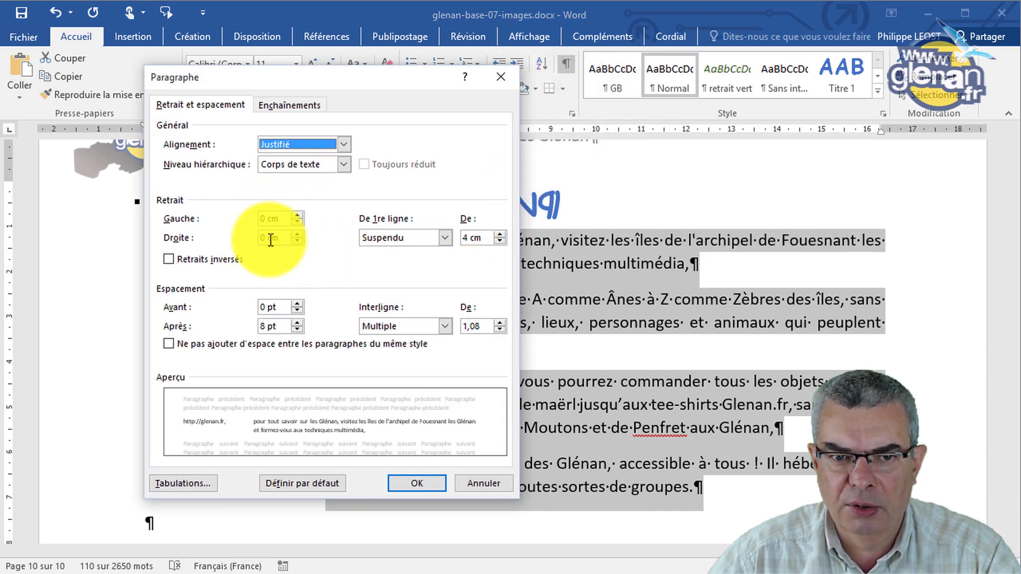
pyautogui.click(447, 237)
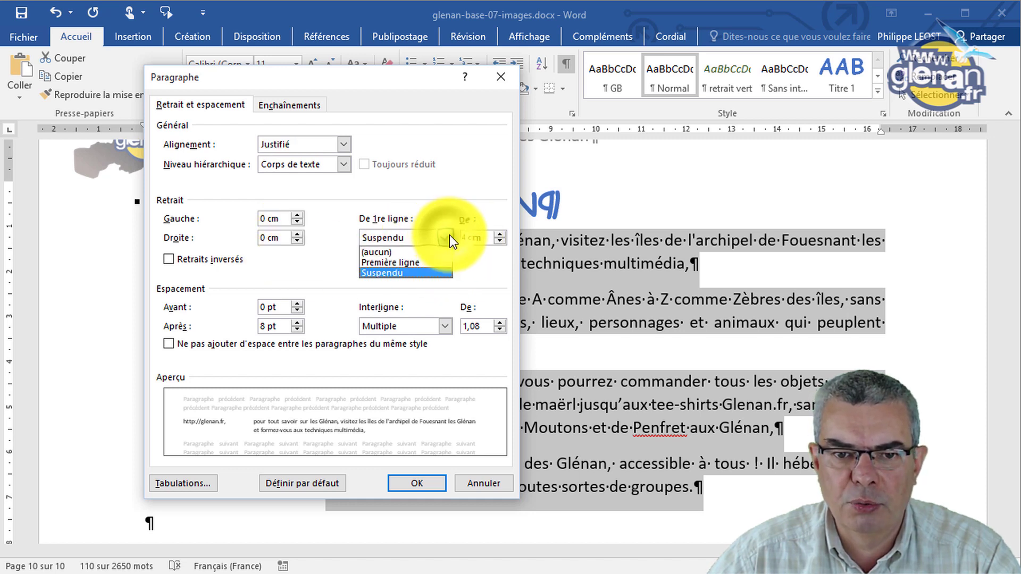
pyautogui.click(465, 198)
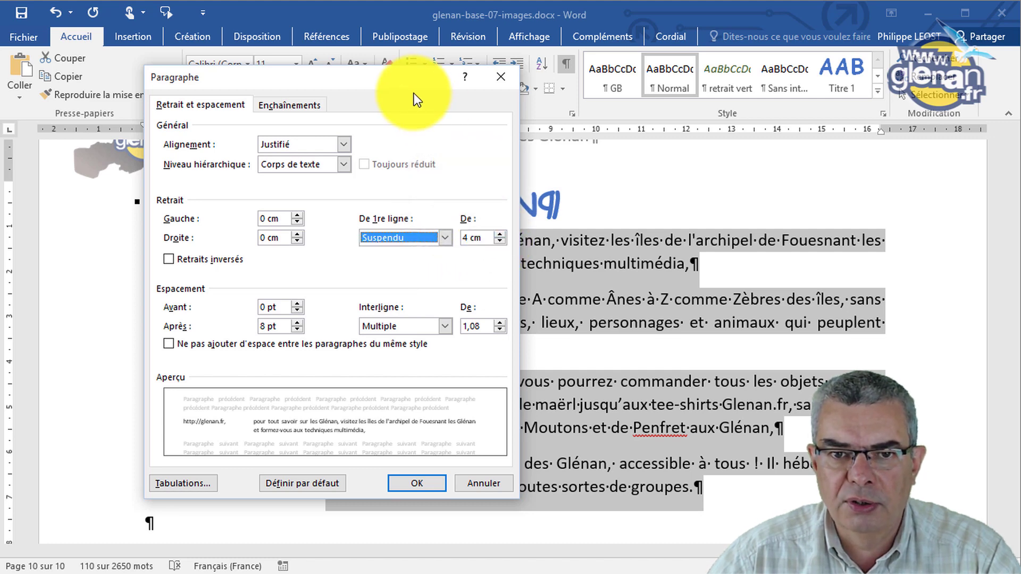
# Set the hanging indent of the four website paragraphs to 5 cm and remove their left tab stop at about 4.5 cm.
pyautogui.moveTo(409, 78); pyautogui.dragTo(792, 86)
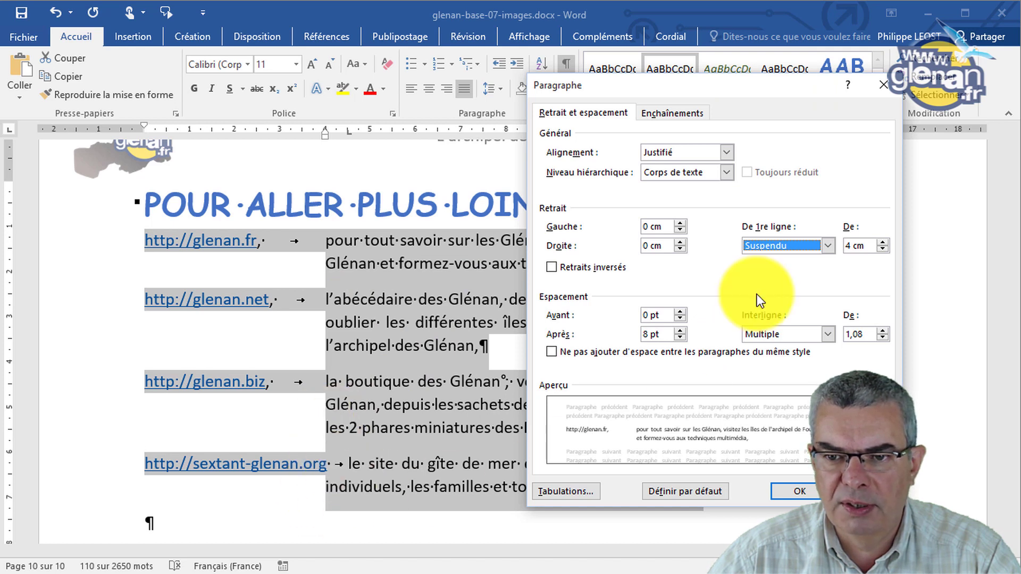
pyautogui.click(882, 241)
pyautogui.click(882, 241)
pyautogui.click(882, 241)
pyautogui.click(882, 241)
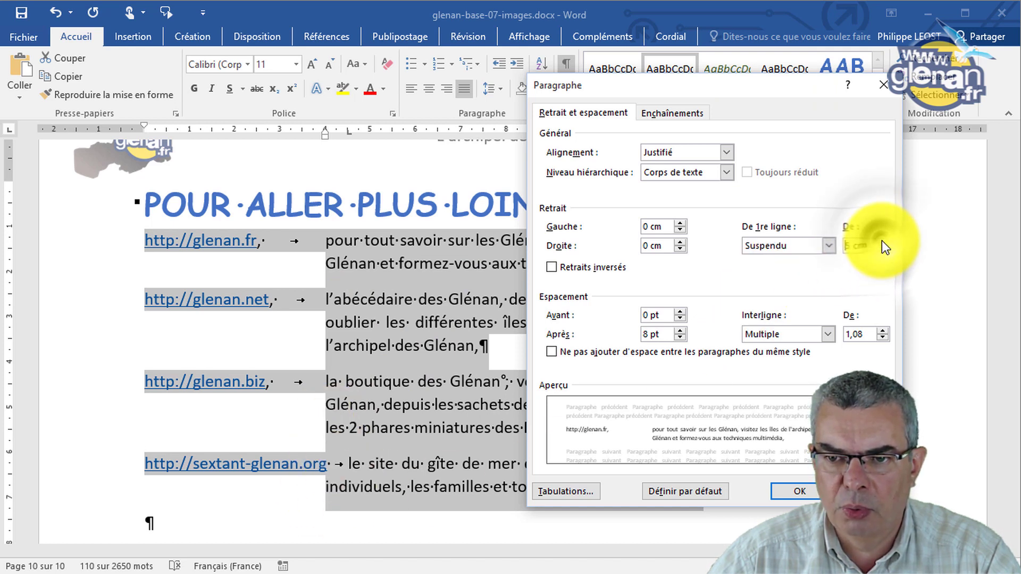
pyautogui.click(882, 250)
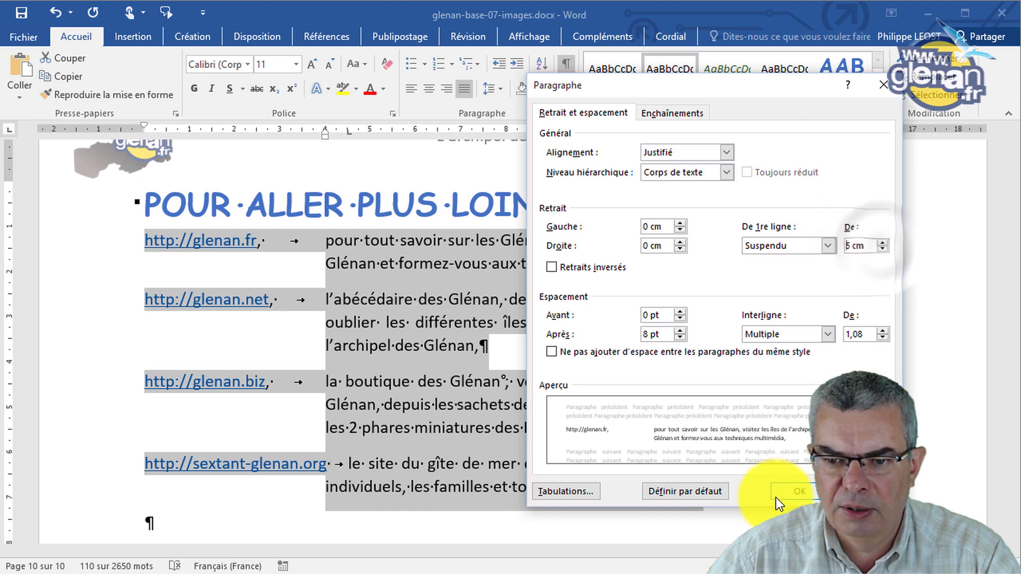
pyautogui.click(793, 490)
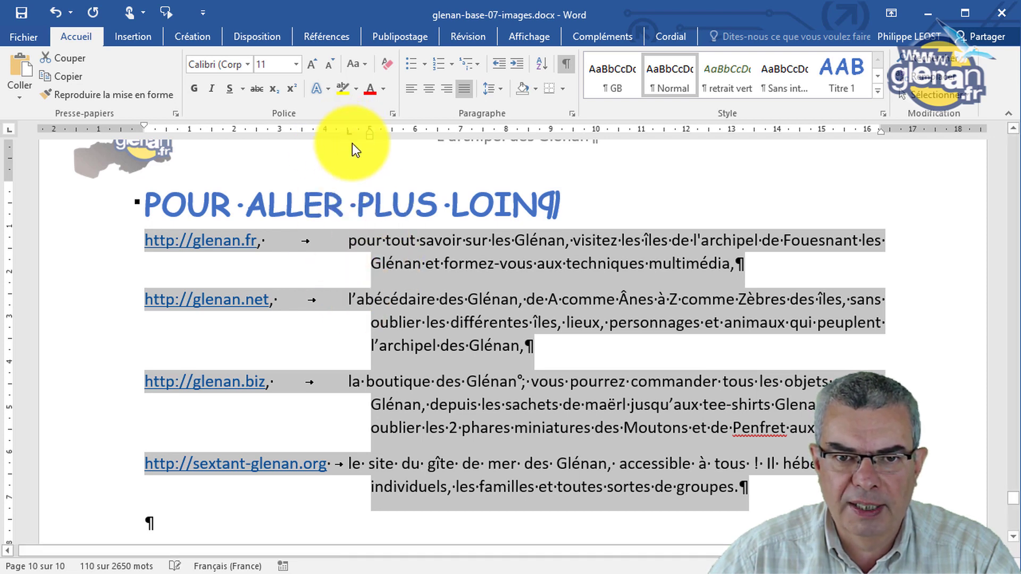
pyautogui.moveTo(350, 132); pyautogui.dragTo(349, 160)
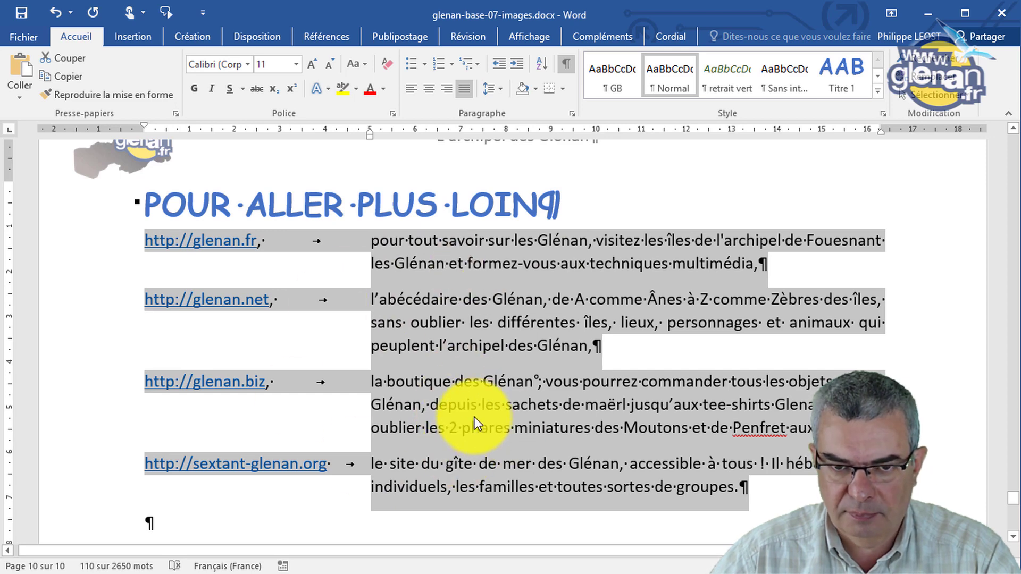
# Add a test line "Ffd" followed by a tab below the sextant-glenan.org paragraph and delete it.
pyautogui.scroll(-1, 474, 417)
pyautogui.click(761, 430)
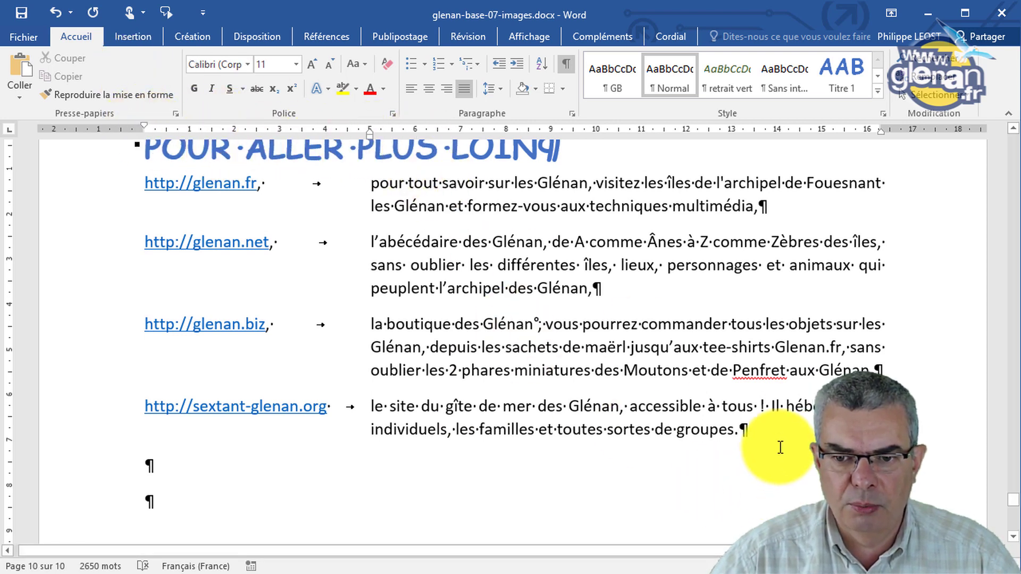
pyautogui.press('Return')
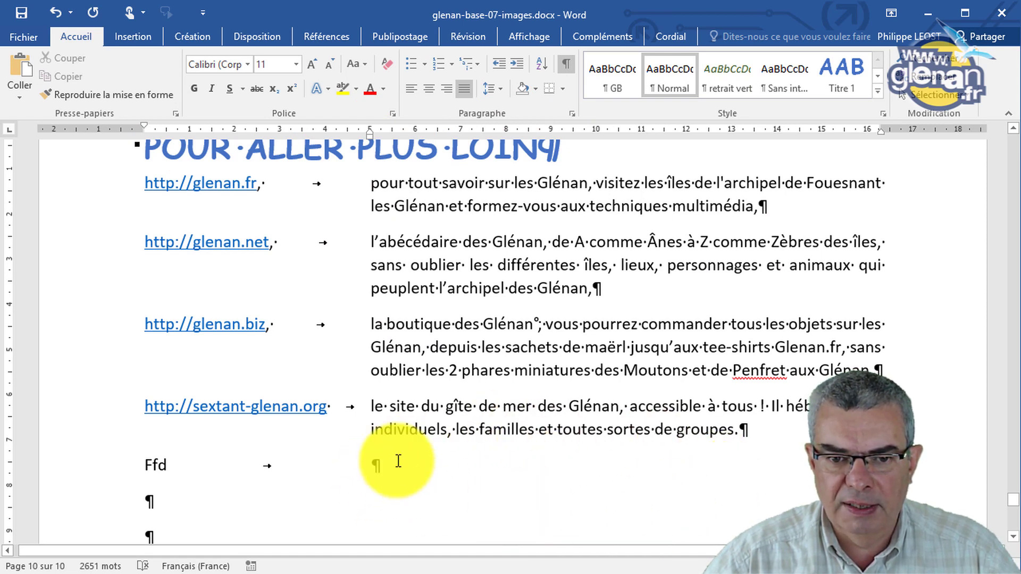
pyautogui.click(85, 479)
pyautogui.press('Delete')
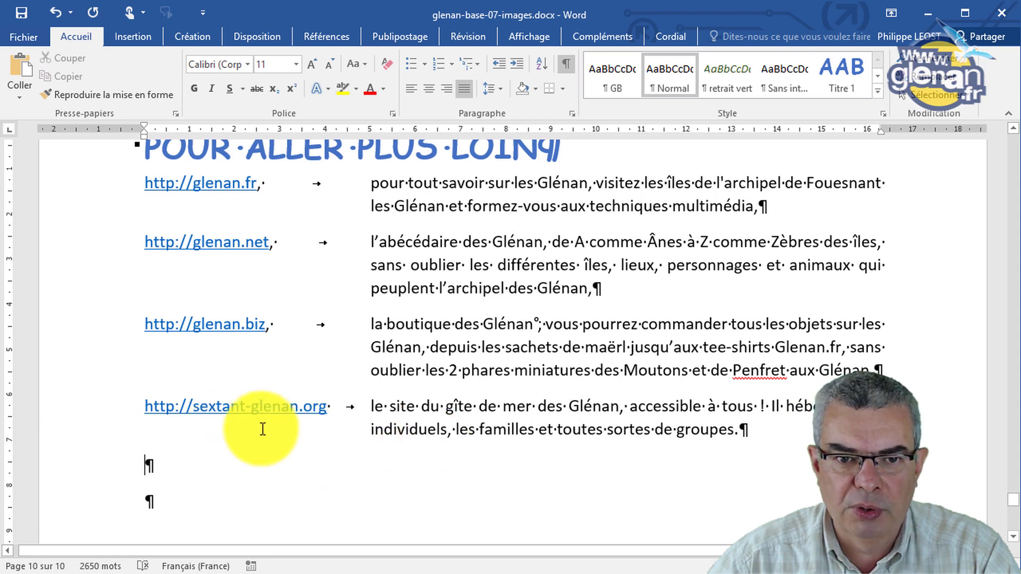
# With the styles list shown, add the tabbed test line "Adf" "fgfdgdff" below the last website and clear all its formatting.
pyautogui.click(882, 114)
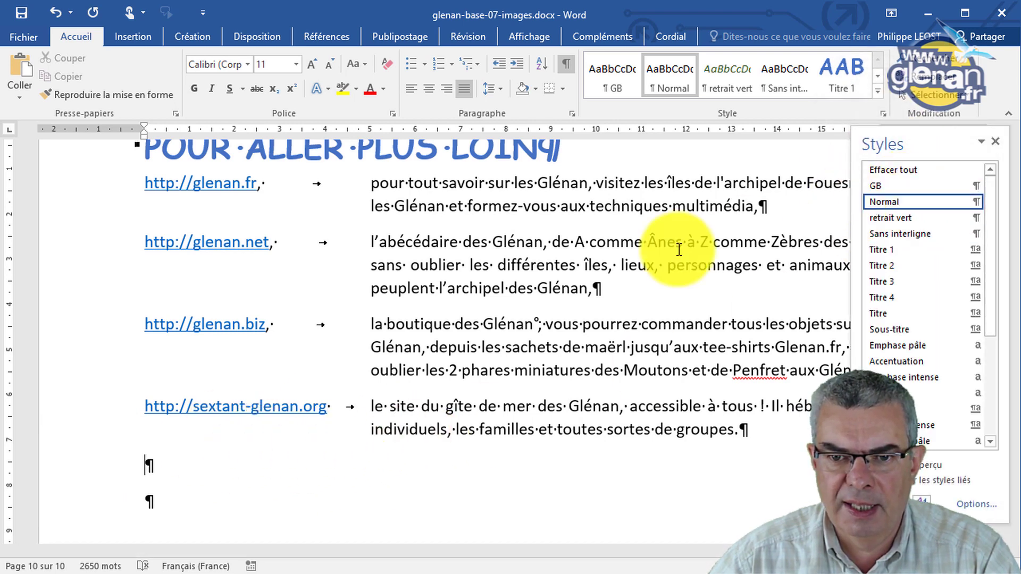
pyautogui.click(148, 471)
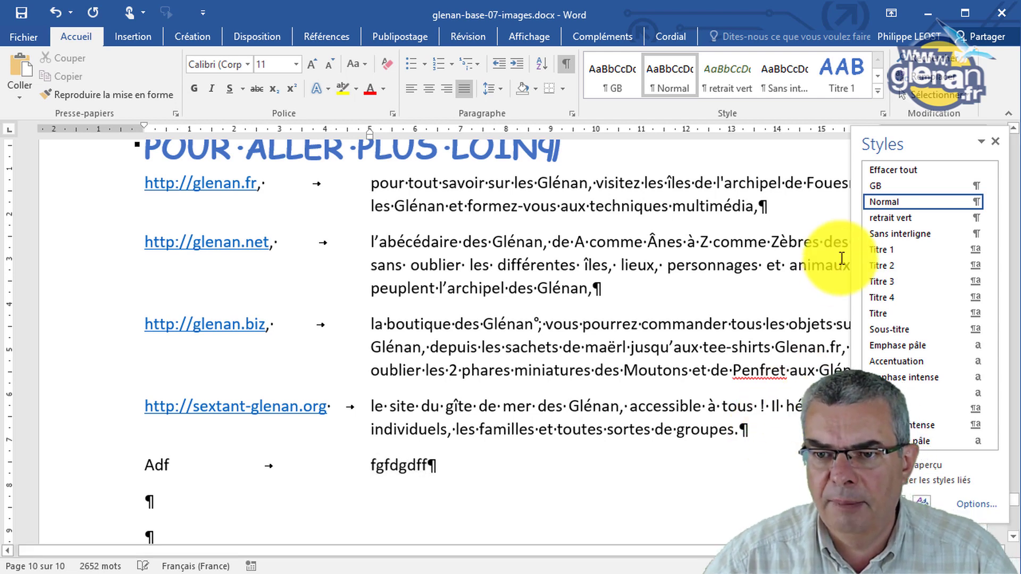
pyautogui.click(87, 479)
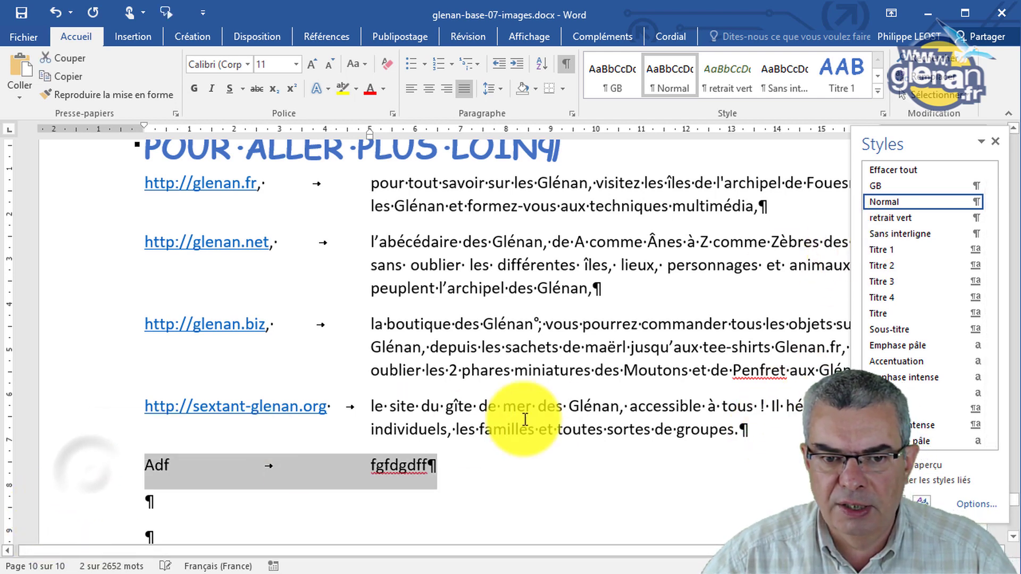
pyautogui.click(908, 170)
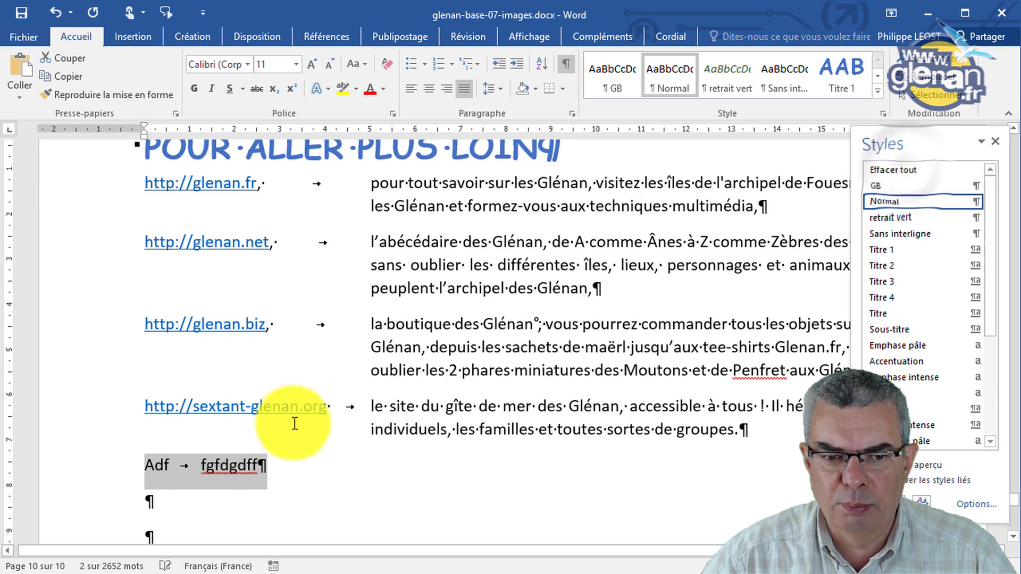
# Delete the "Adf" test line and place the cursor in the description of the sextant-glenan.org paragraph.
pyautogui.click(264, 472)
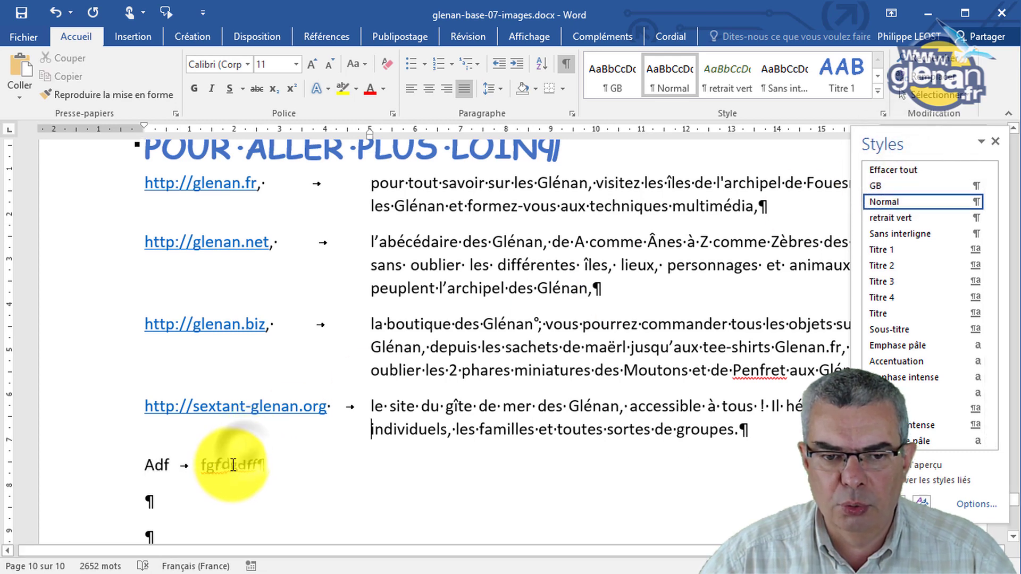
pyautogui.click(101, 479)
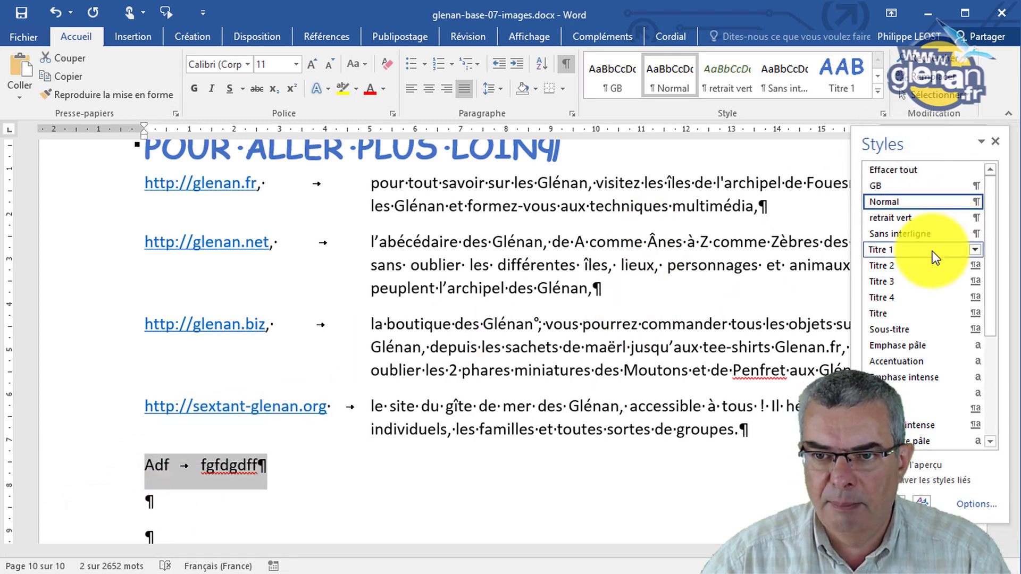
pyautogui.press('Delete')
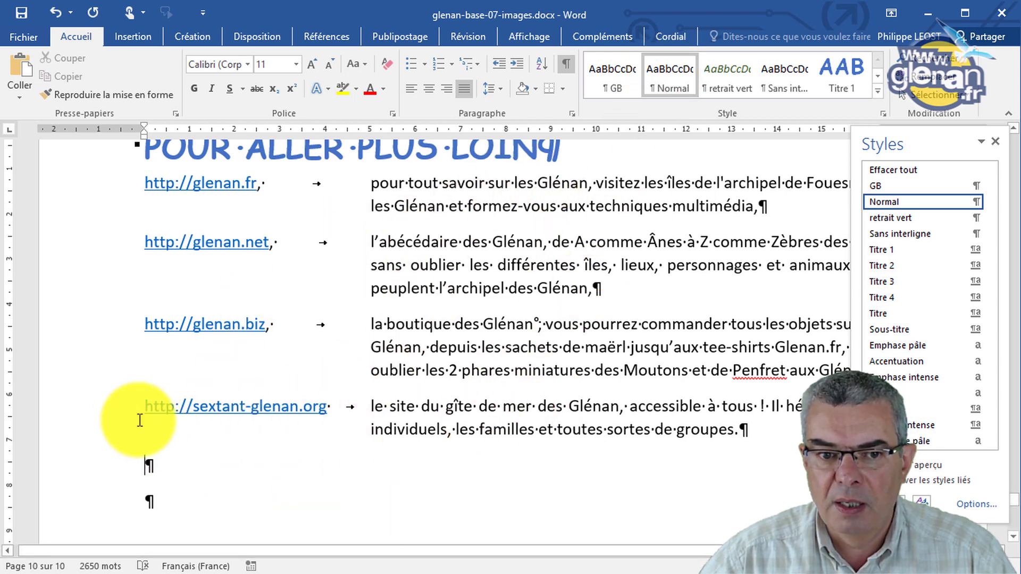
pyautogui.click(454, 404)
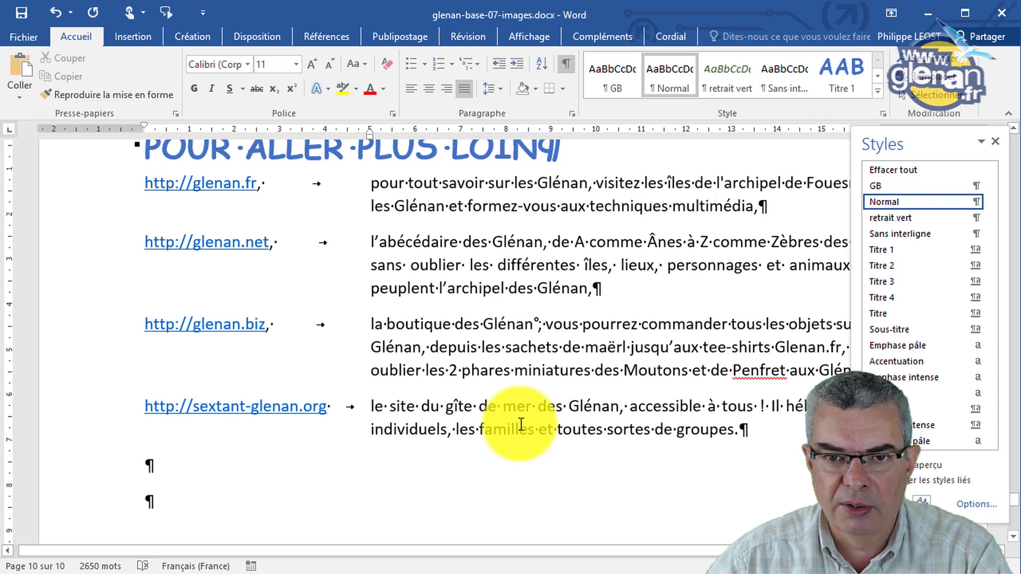
# Paste the four short website lines, each with a tab before its description, into the empty paragraph below the sextant-glenan.org entry.
pyautogui.scroll(2, 521, 423)
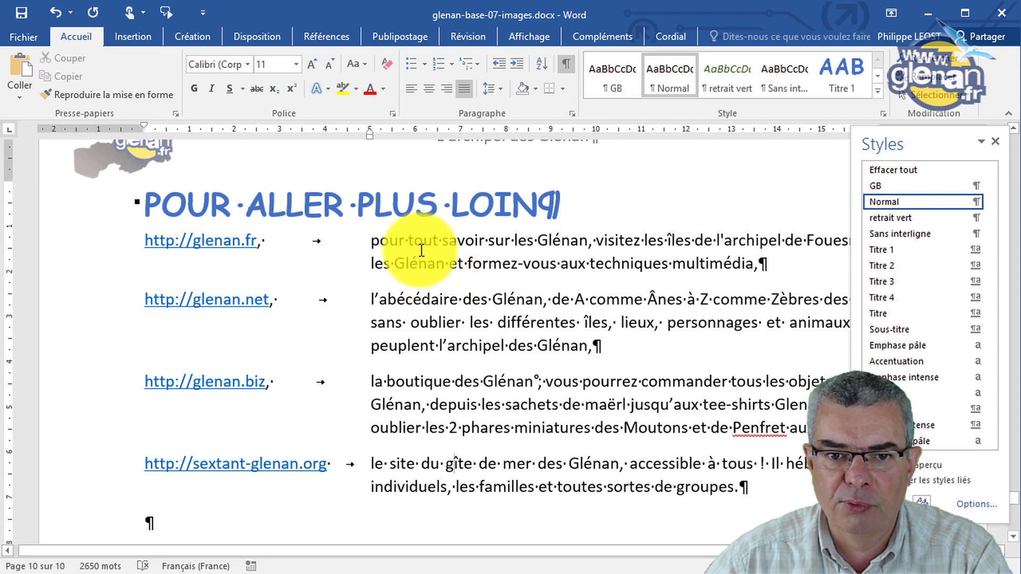
pyautogui.hotkey('ctrl', 'alt', 'shift', 's')
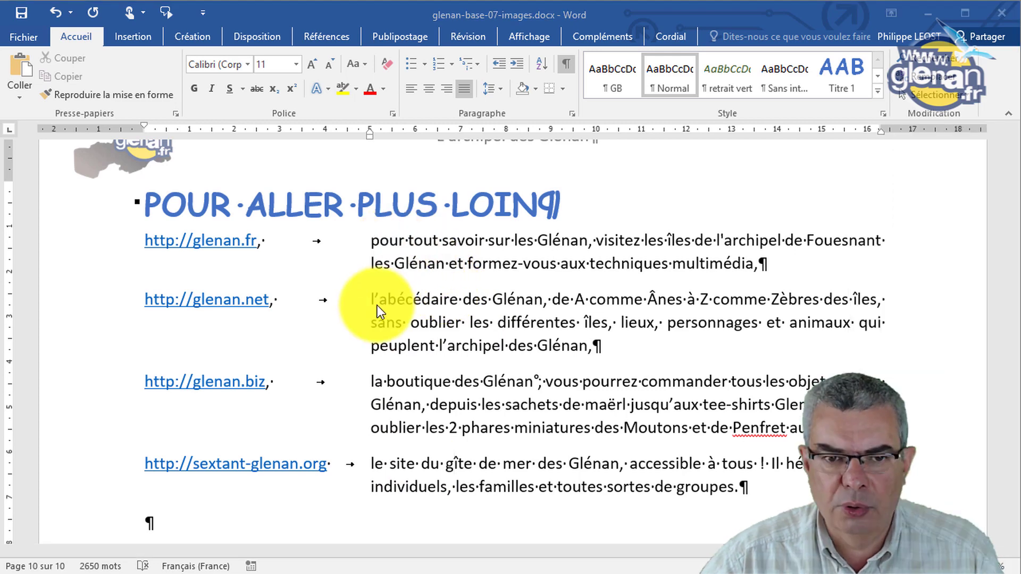
pyautogui.scroll(-2, 379, 320)
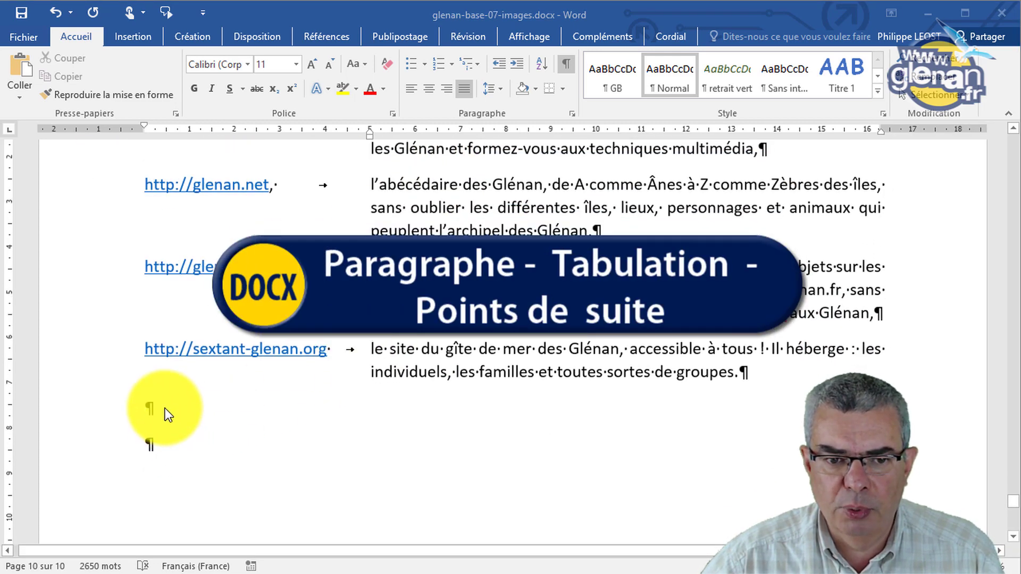
pyautogui.hotkey('ctrl', 'alt', 'shift', 's')
pyautogui.click(185, 417)
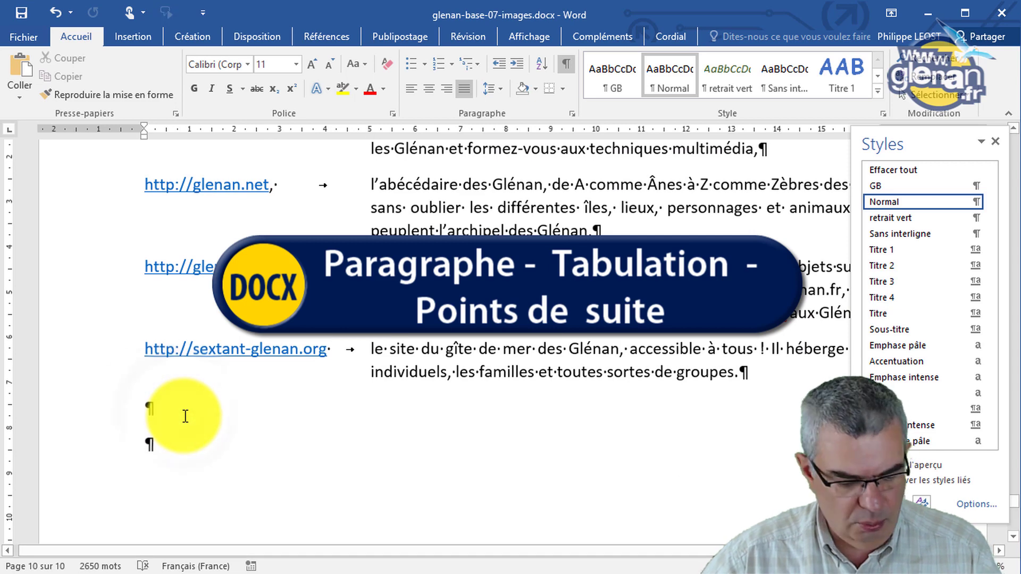
pyautogui.write('http://glenan.fr, \tpour tout savoir sur les Glénan, http://glenan.net, \tl’abécédaire des Glénan, http://glenan.biz, \tla boutique des Glénan, http://sextant-glenan.org \tle site du gîte de mer des Glénan,')
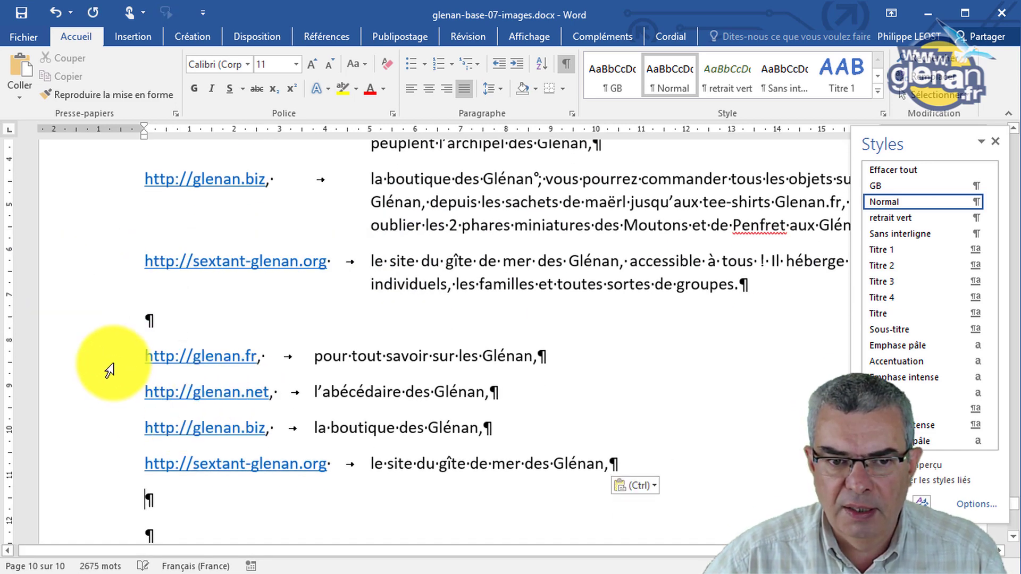
# Give the four short website lines a left tab stop at 5 cm.
pyautogui.moveTo(109, 371); pyautogui.dragTo(84, 467)
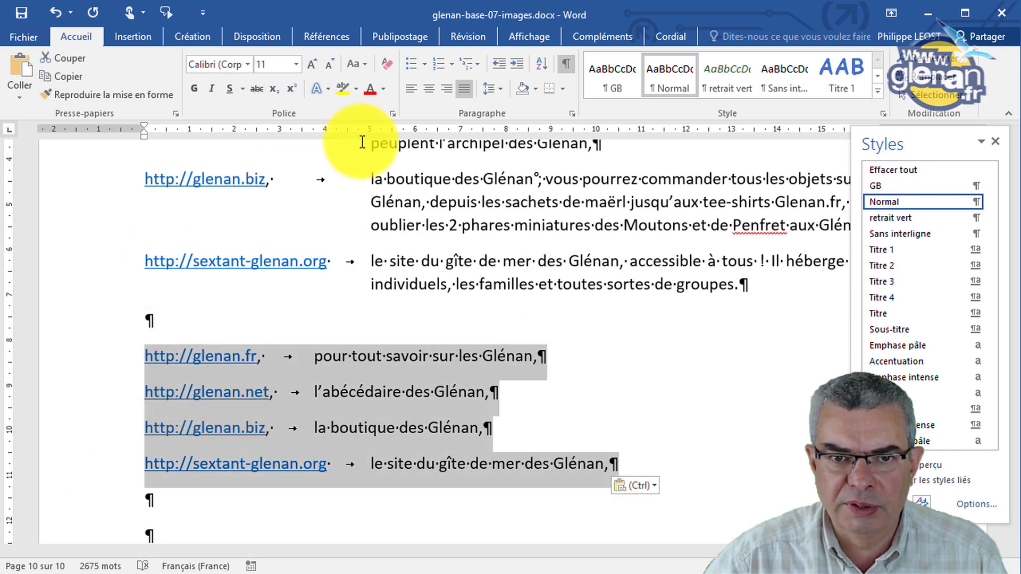
pyautogui.click(416, 130)
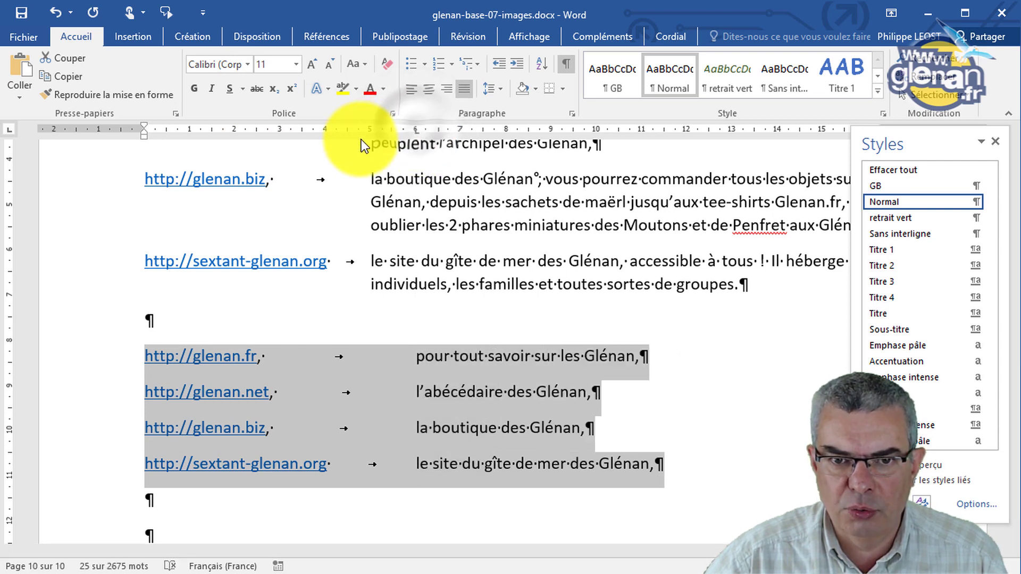
pyautogui.moveTo(416, 132); pyautogui.dragTo(369, 138)
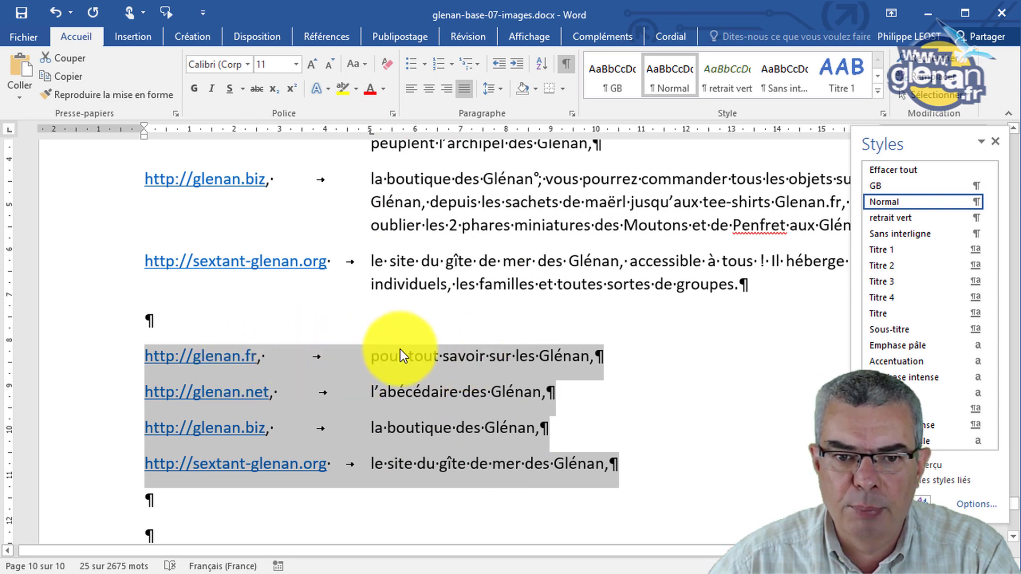
# Try filling the gap after the short glenan.fr entry with manually entered dots, and delete them.
pyautogui.click(496, 355)
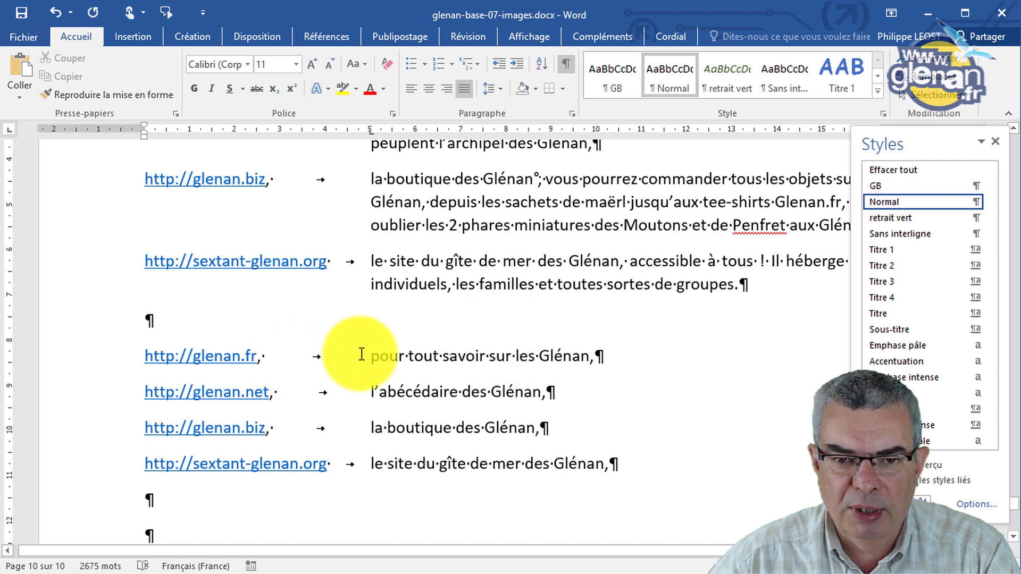
pyautogui.click(303, 359)
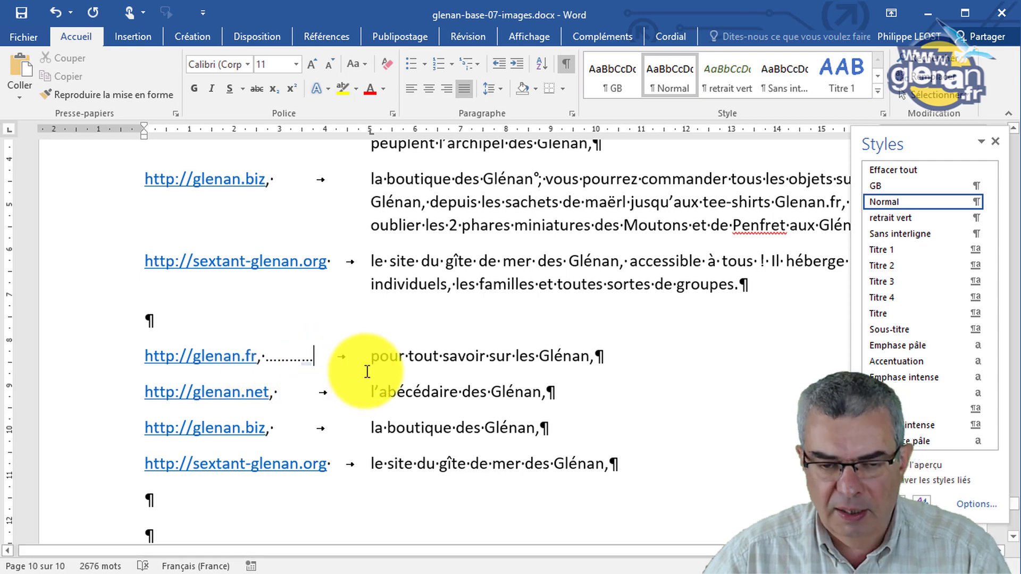
pyautogui.press('BackSpace')
pyautogui.press('BackSpace')
pyautogui.press('BackSpace')
pyautogui.press('BackSpace')
pyautogui.press('BackSpace')
pyautogui.press('BackSpace')
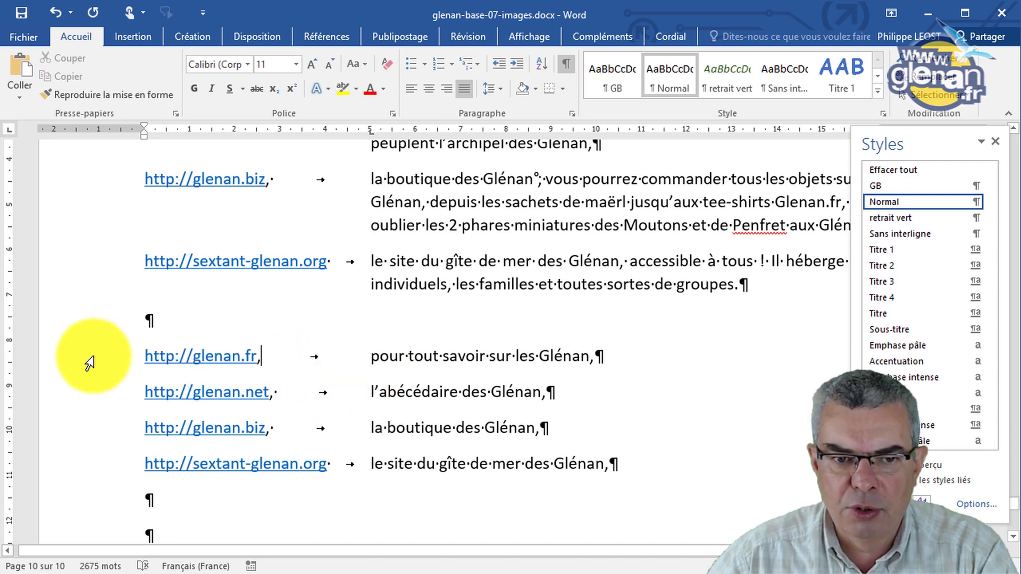
# Set dotted leaders (option 2) on the 5 cm tab stop of the four short website lines.
pyautogui.moveTo(89, 362); pyautogui.dragTo(94, 464)
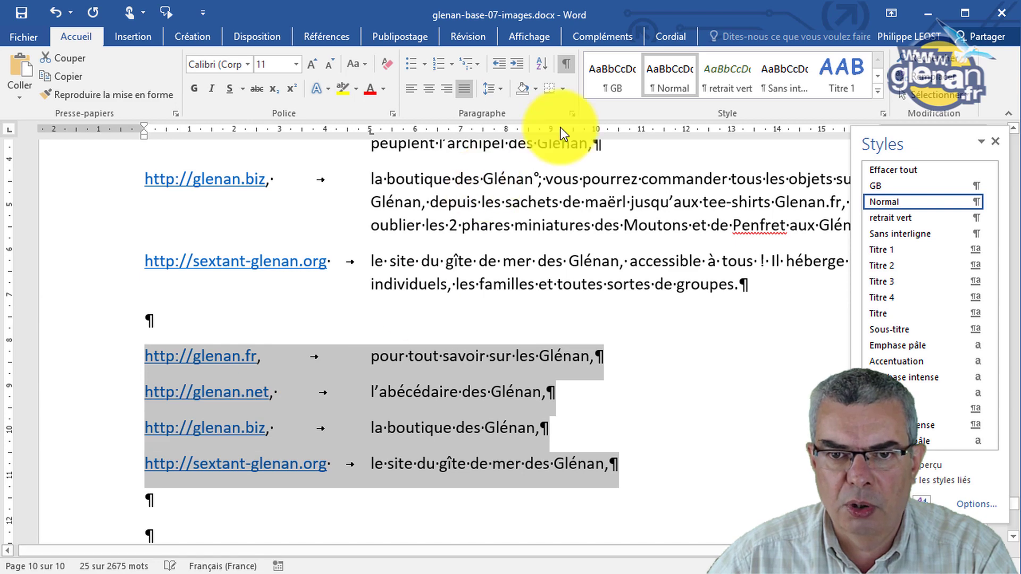
pyautogui.click(570, 113)
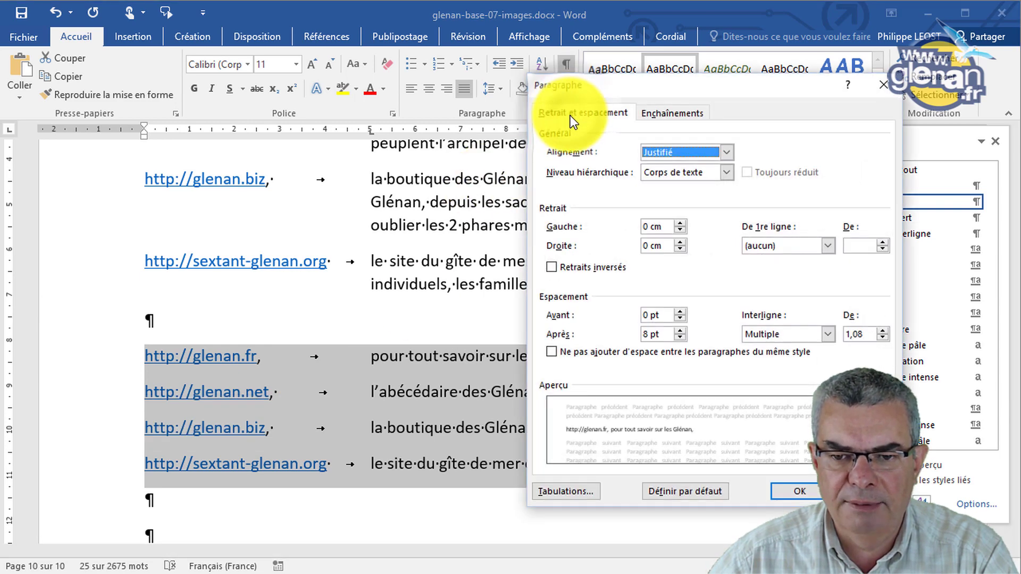
pyautogui.click(564, 491)
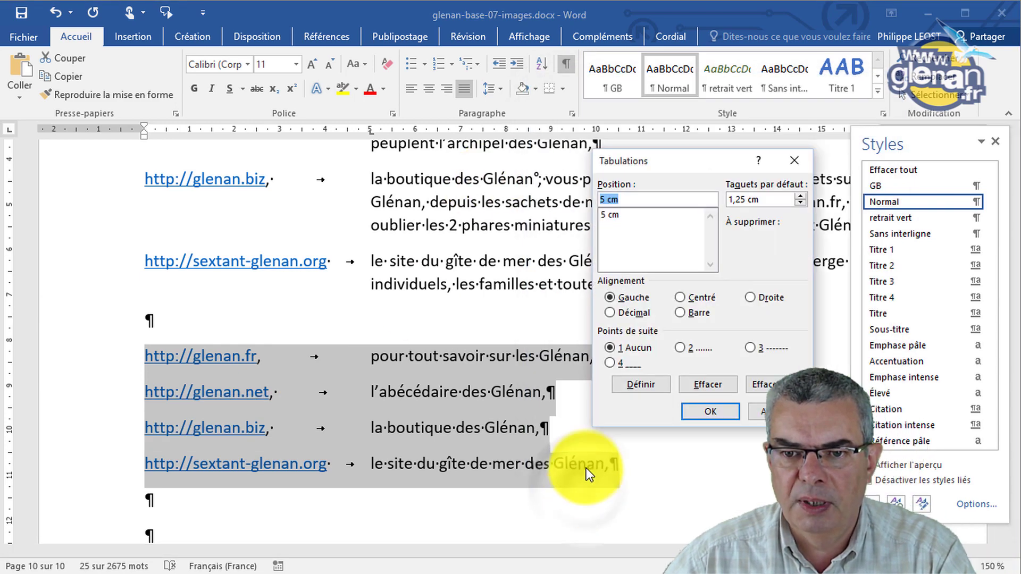
pyautogui.moveTo(663, 161); pyautogui.dragTo(757, 165)
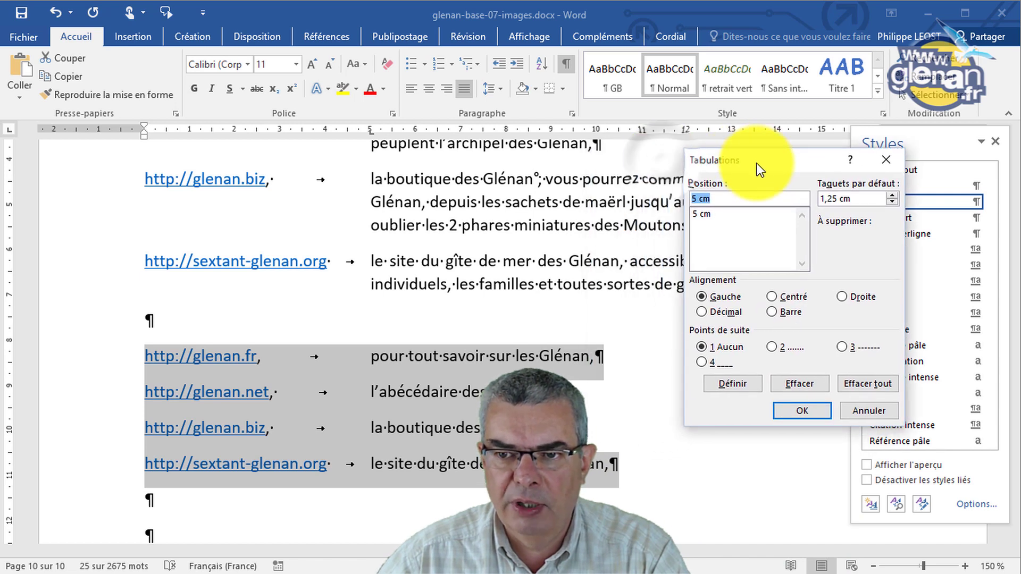
pyautogui.click(714, 220)
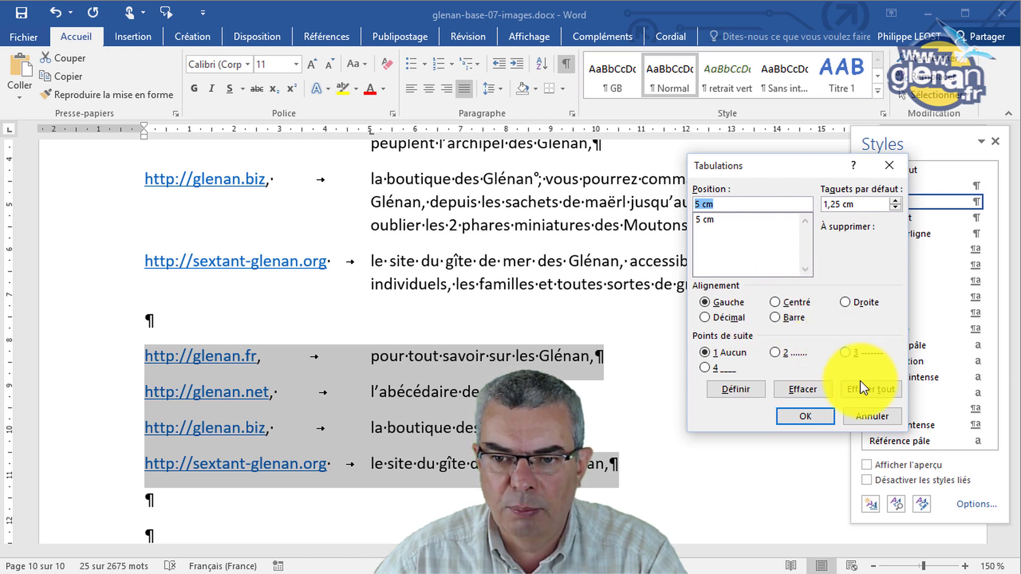
pyautogui.click(777, 352)
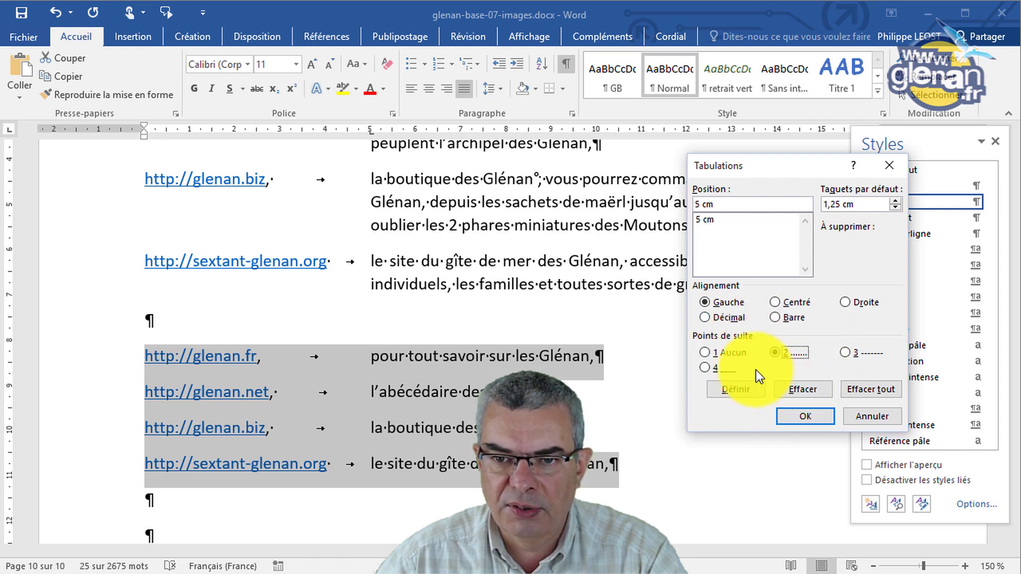
pyautogui.click(707, 219)
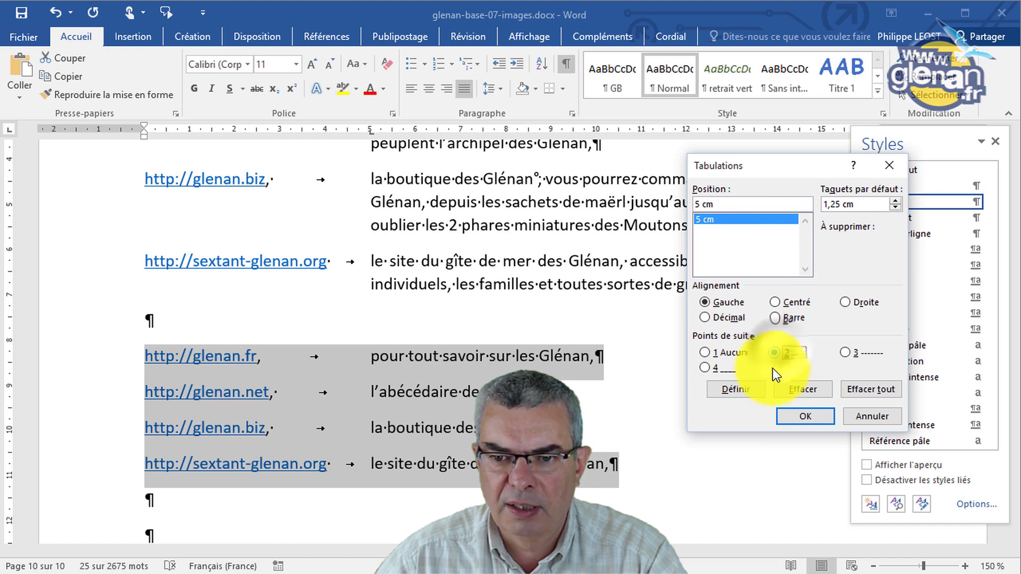
pyautogui.click(733, 394)
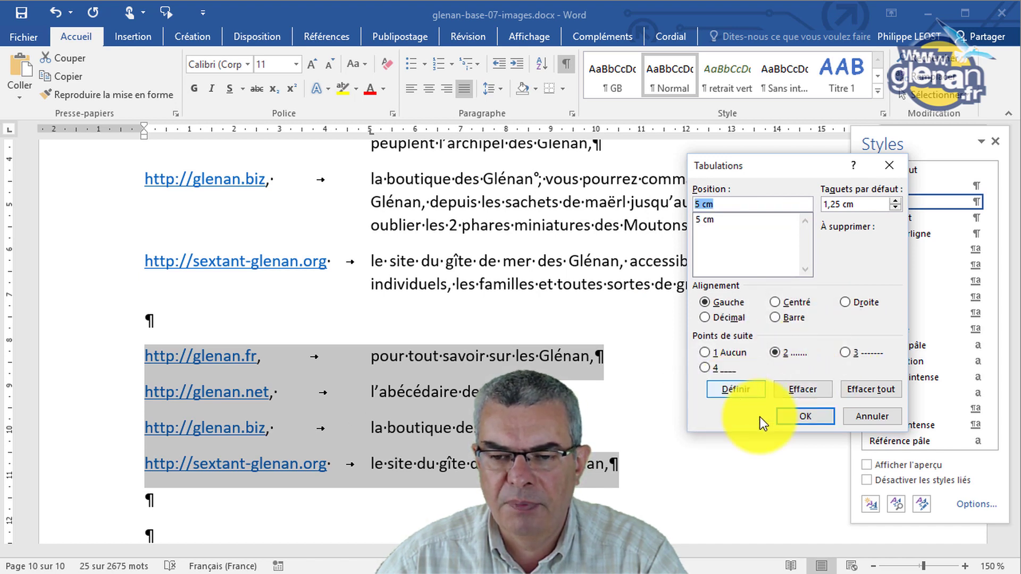
pyautogui.click(806, 417)
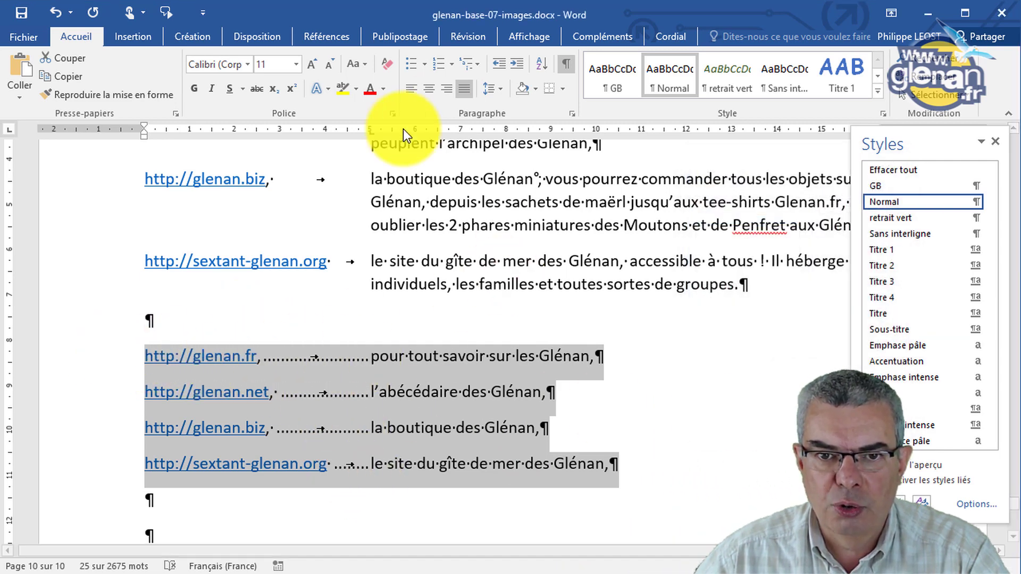
# Test the dotted leaders by moving the tab stop away and back to 5 cm, and by adding and removing text after glenan.fr.
pyautogui.moveTo(372, 136); pyautogui.dragTo(450, 136)
pyautogui.moveTo(561, 145); pyautogui.dragTo(369, 140)
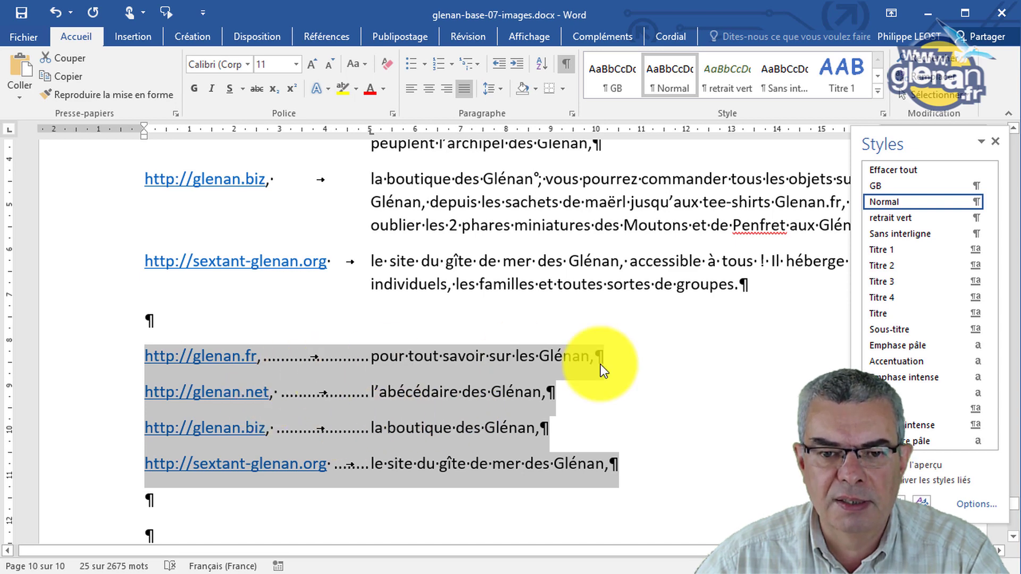
pyautogui.click(268, 355)
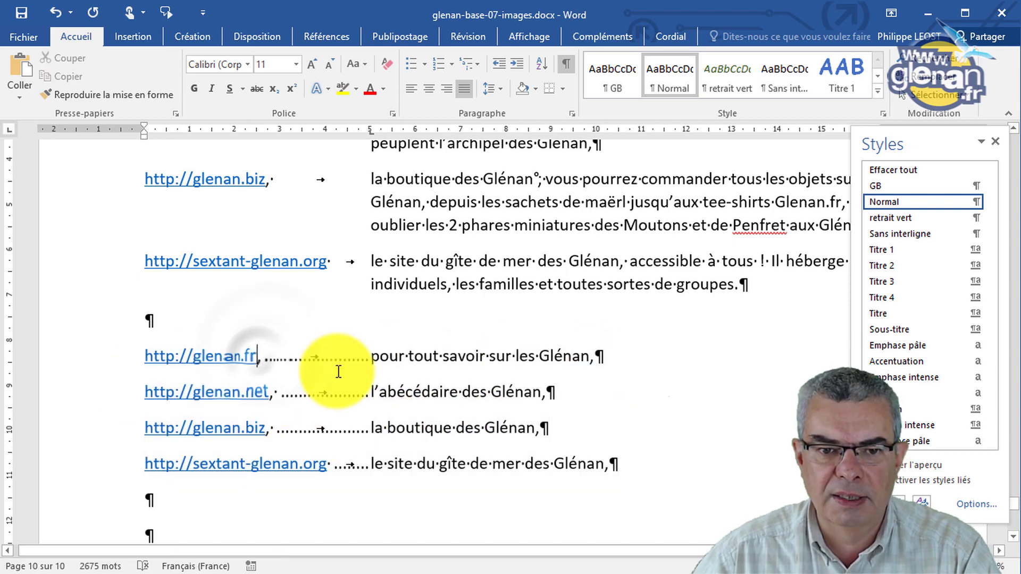
pyautogui.write('g')
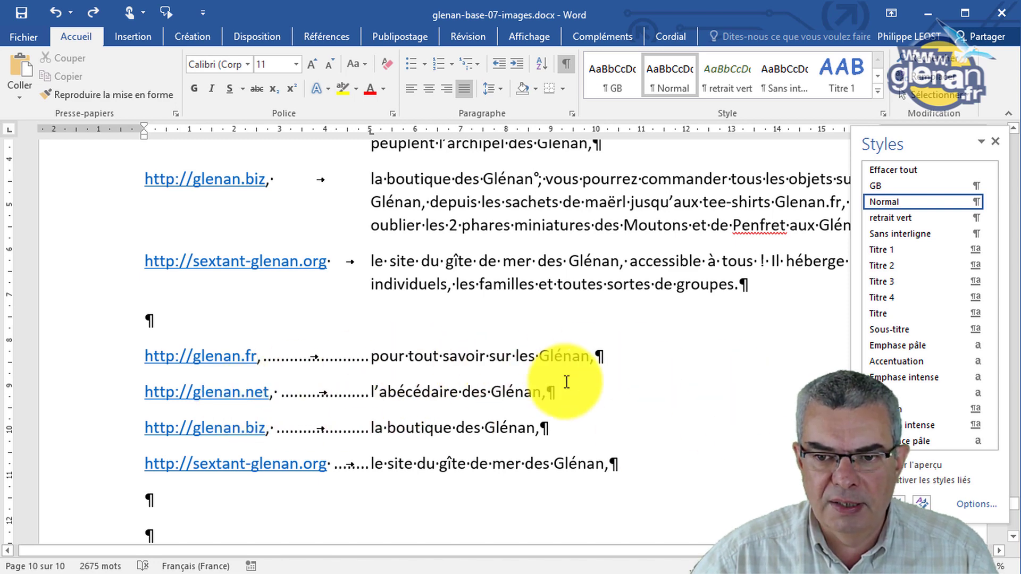
# Add a paragraph with two tabs below the short website lines and insert the Wingdings scissors symbol (code 35) between them.
pyautogui.scroll(-1, 575, 385)
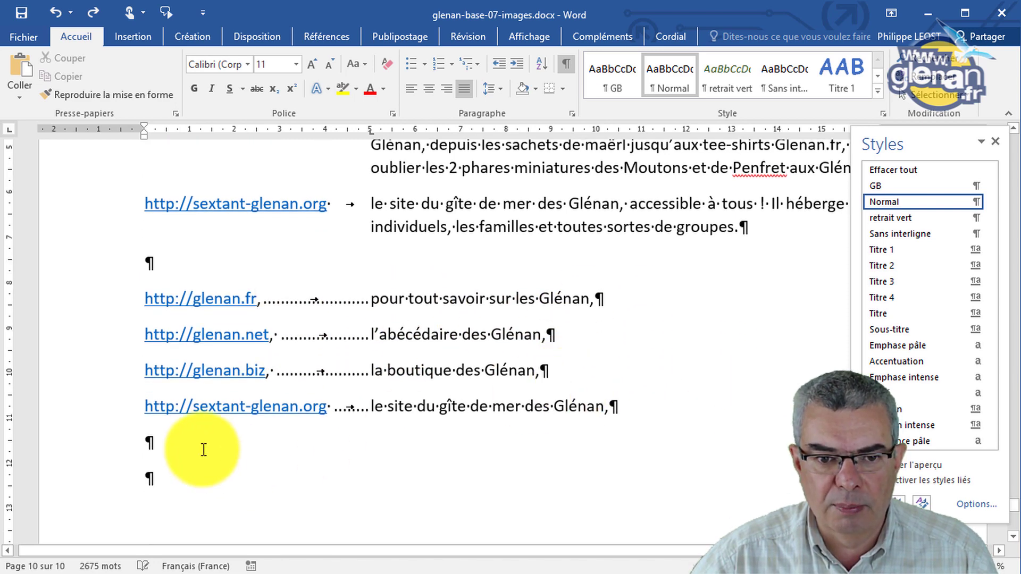
pyautogui.press('Return')
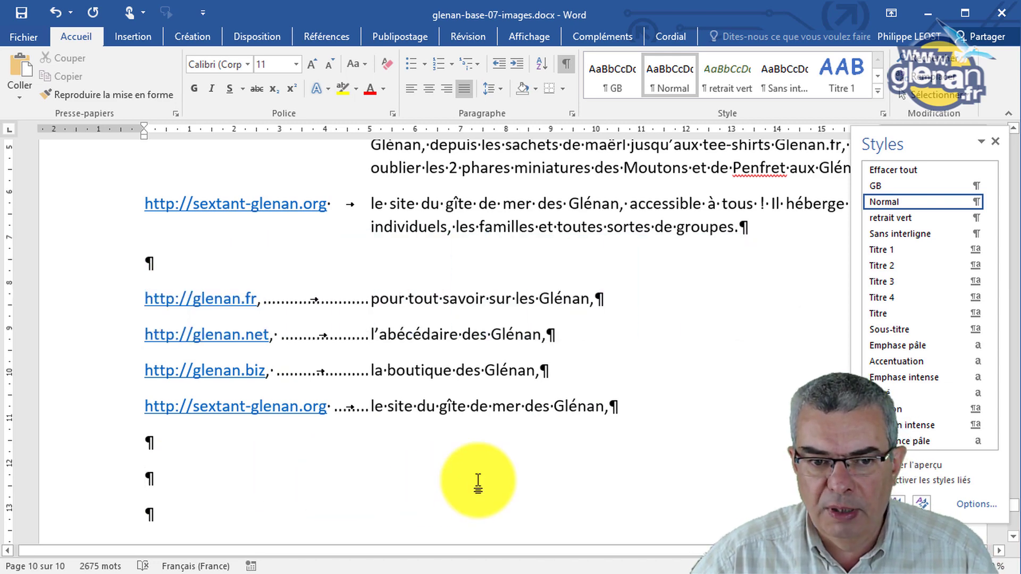
pyautogui.press('Tab')
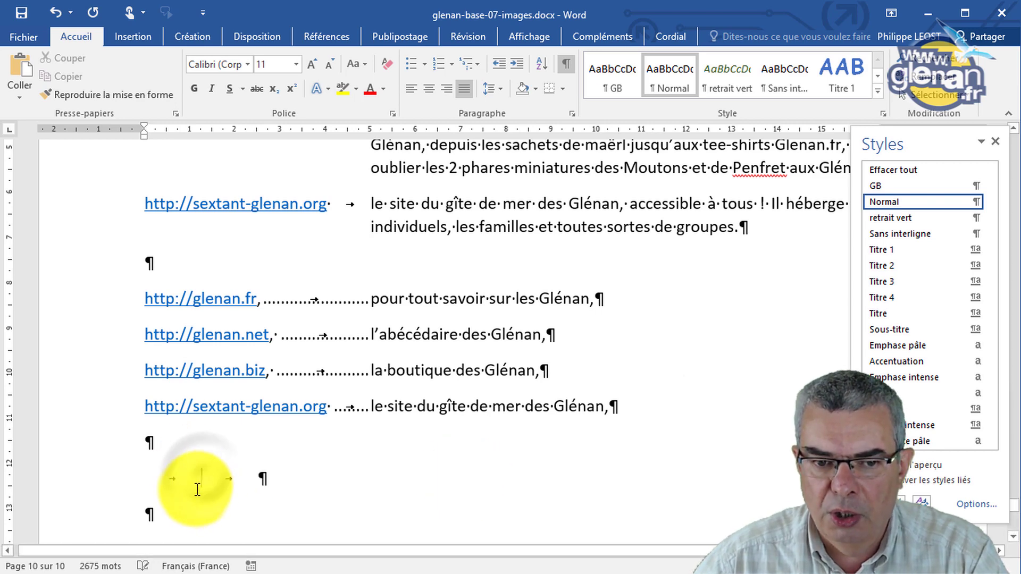
pyautogui.click(139, 36)
pyautogui.click(950, 85)
pyautogui.click(899, 201)
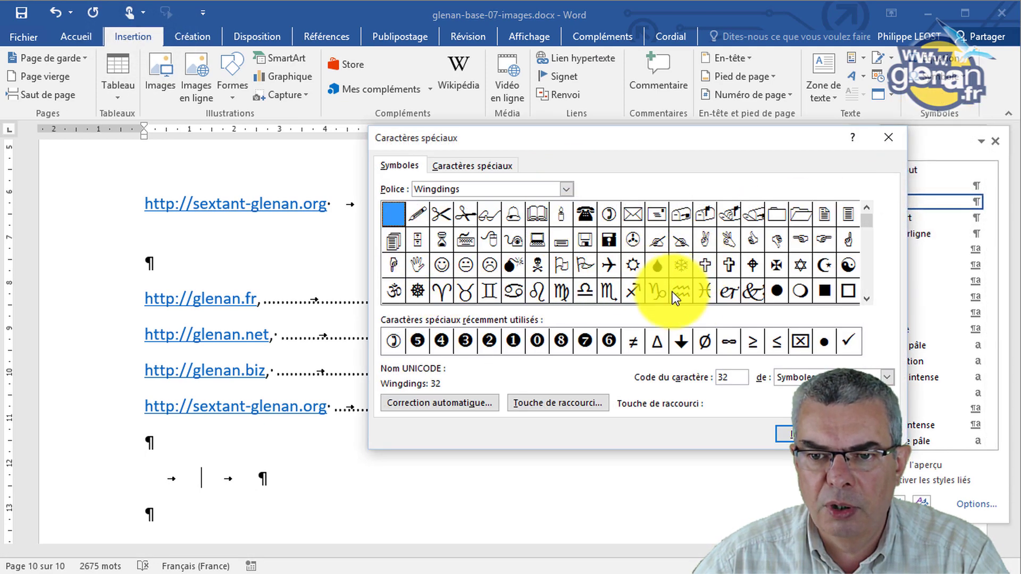
pyautogui.click(470, 216)
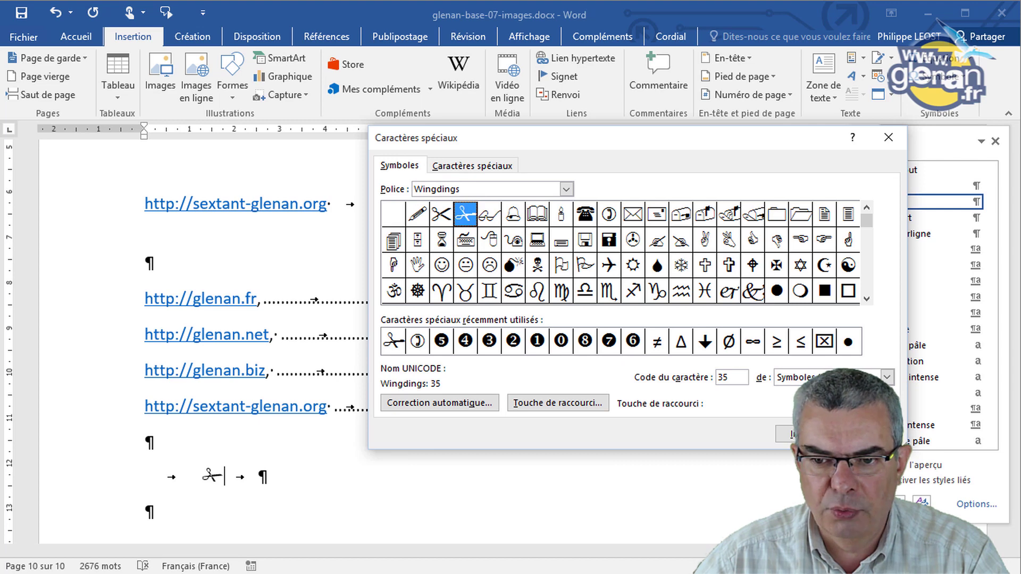
pyautogui.click(862, 434)
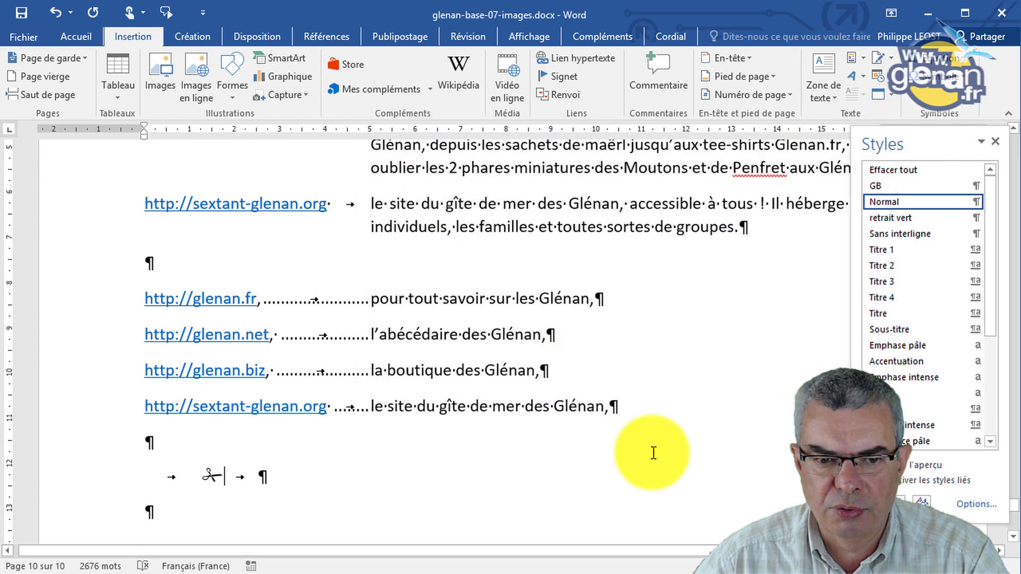
# Give the scissors line a left tab stop at 5 cm and a right tab stop at the right margin, and close the styles list.
pyautogui.click(81, 478)
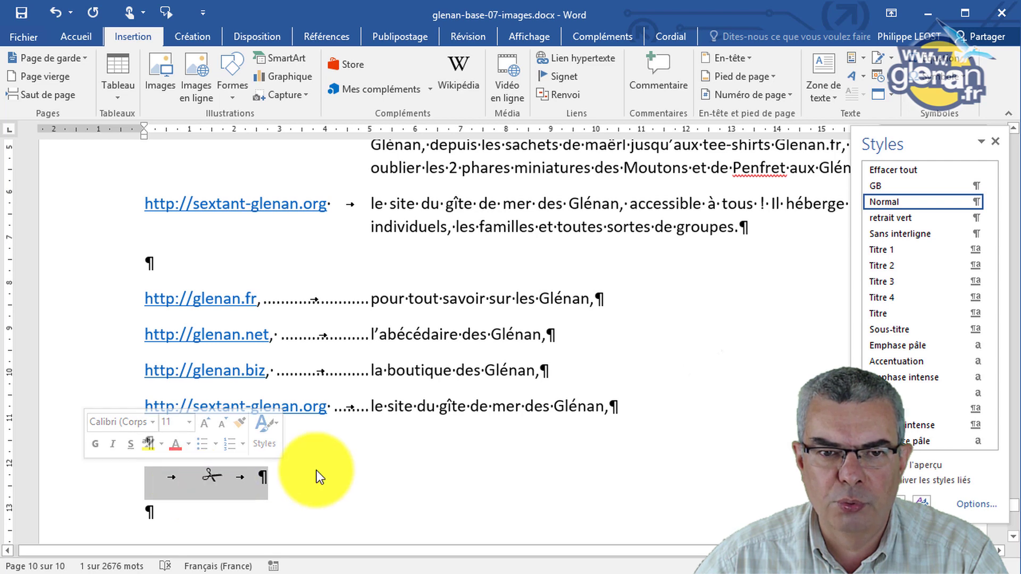
pyautogui.click(368, 129)
pyautogui.click(9, 132)
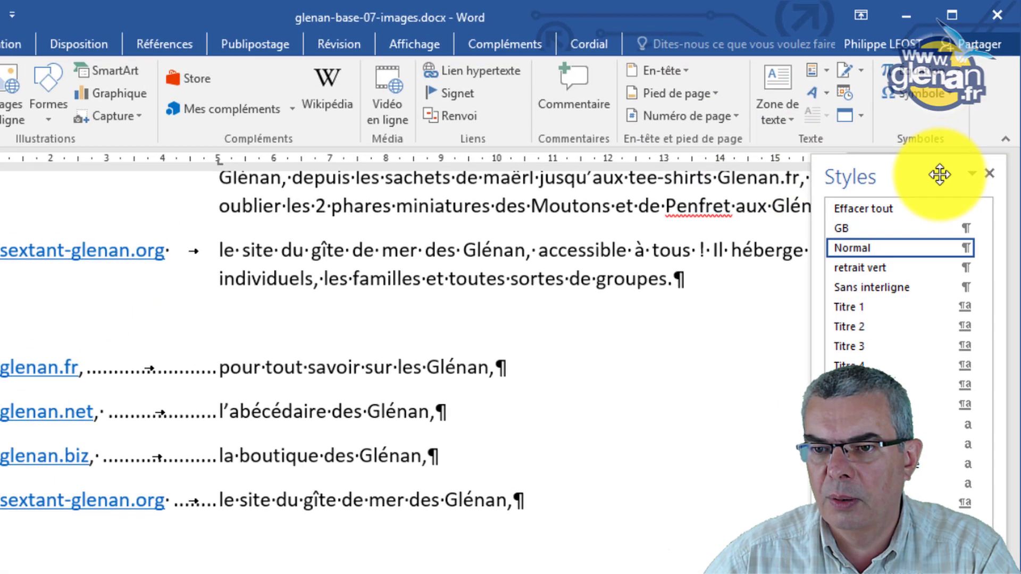
pyautogui.moveTo(939, 175); pyautogui.dragTo(940, 211)
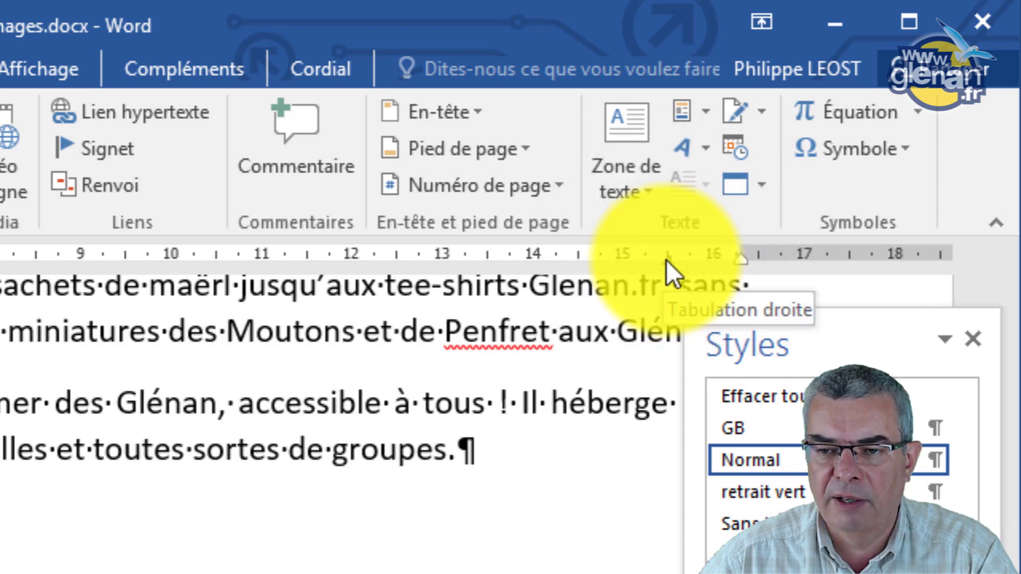
pyautogui.click(974, 341)
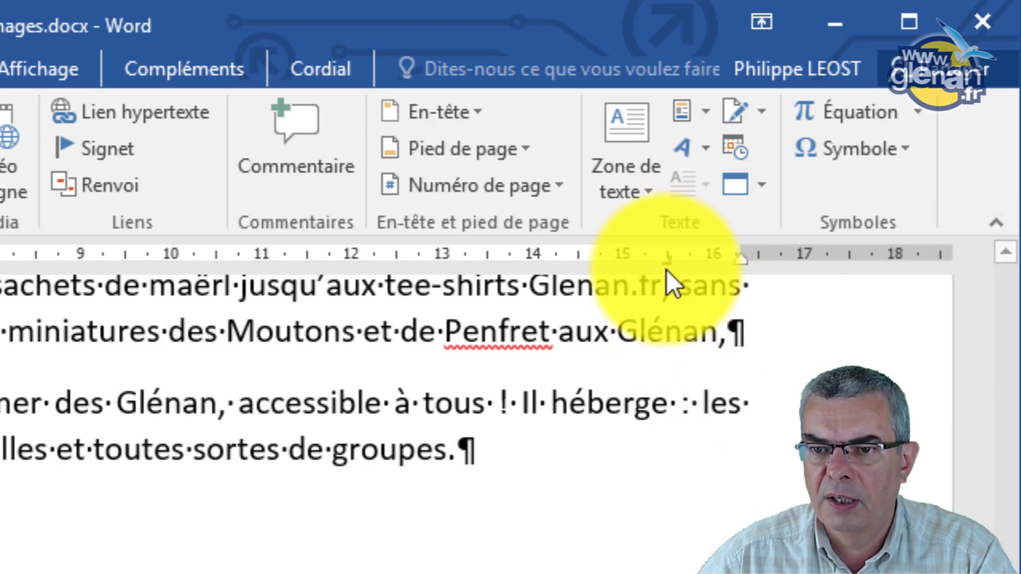
pyautogui.moveTo(672, 263); pyautogui.dragTo(745, 270)
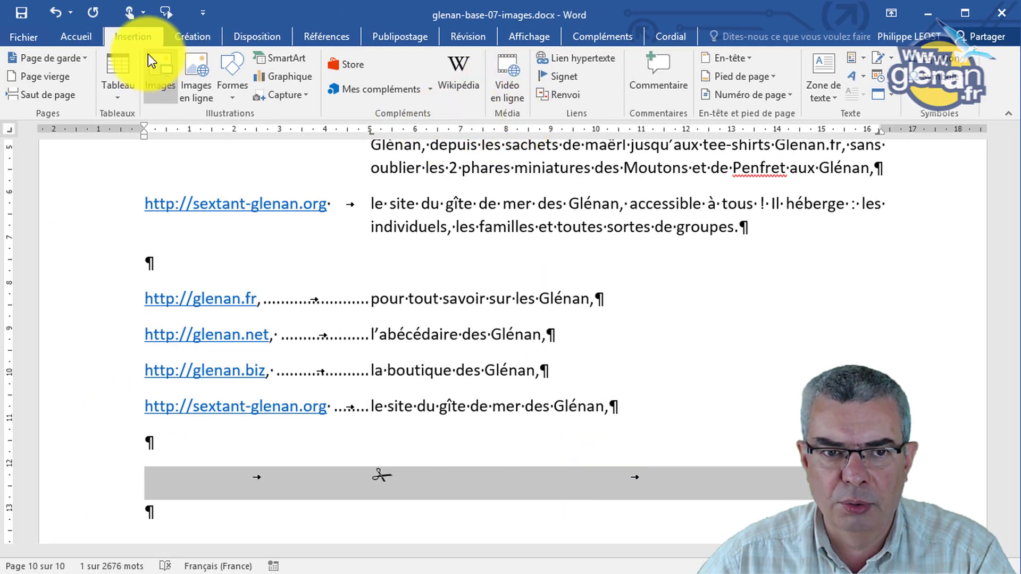
# Set dashed leaders (option 3) on the 5 cm and 16.25 cm tab stops of the scissors line.
pyautogui.click(81, 35)
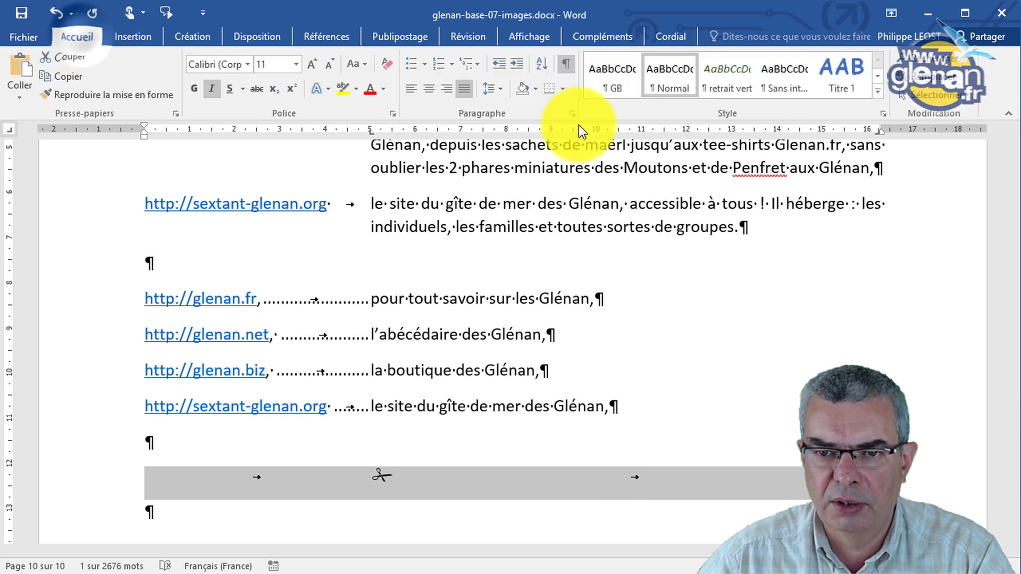
pyautogui.click(569, 113)
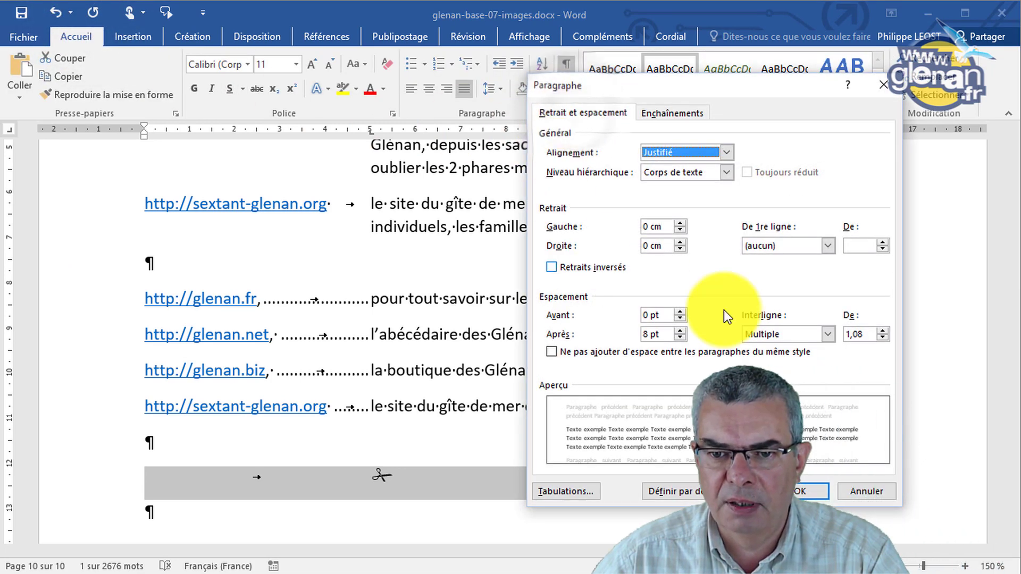
pyautogui.click(573, 491)
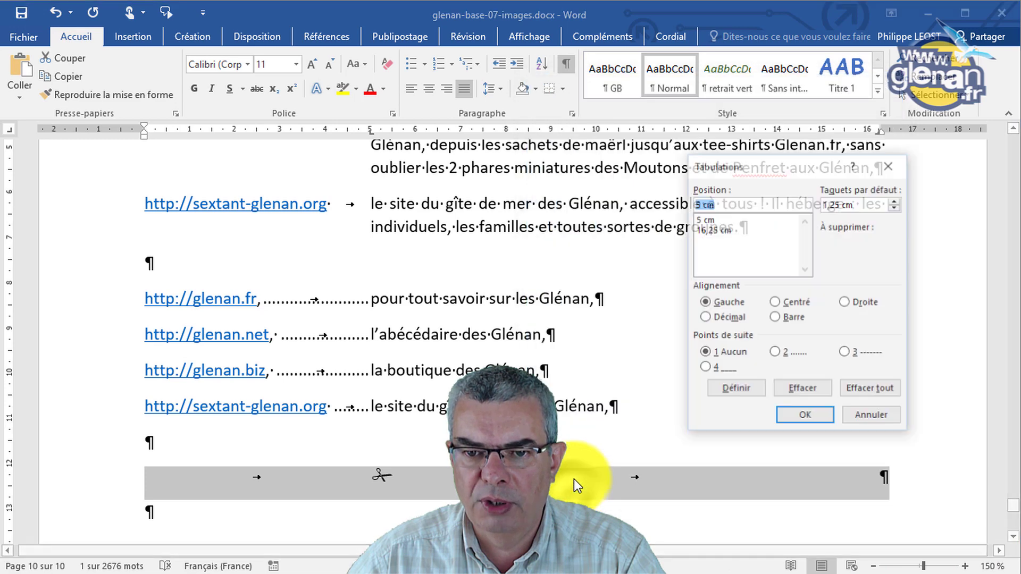
pyautogui.click(844, 352)
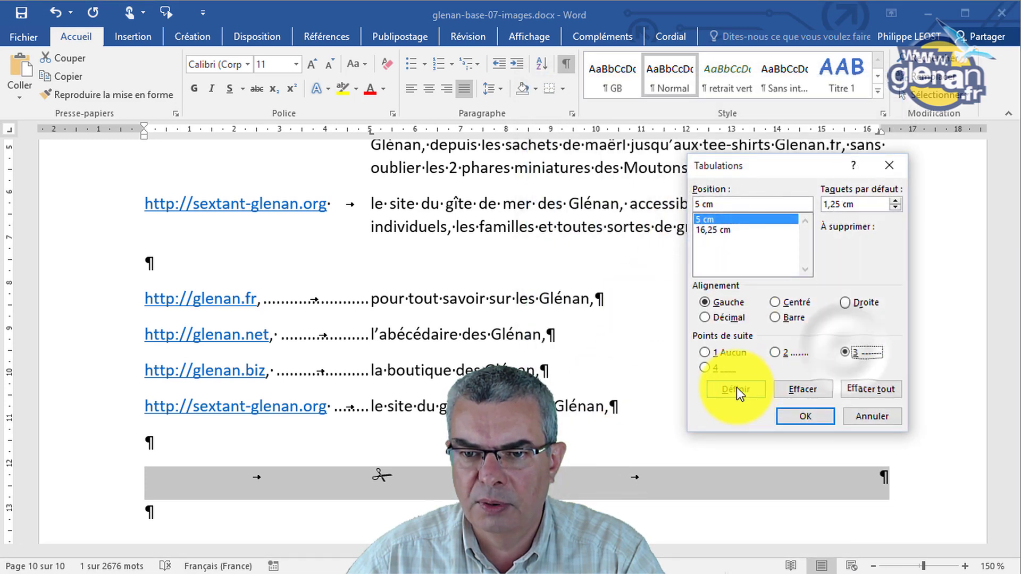
pyautogui.click(707, 229)
pyautogui.click(847, 352)
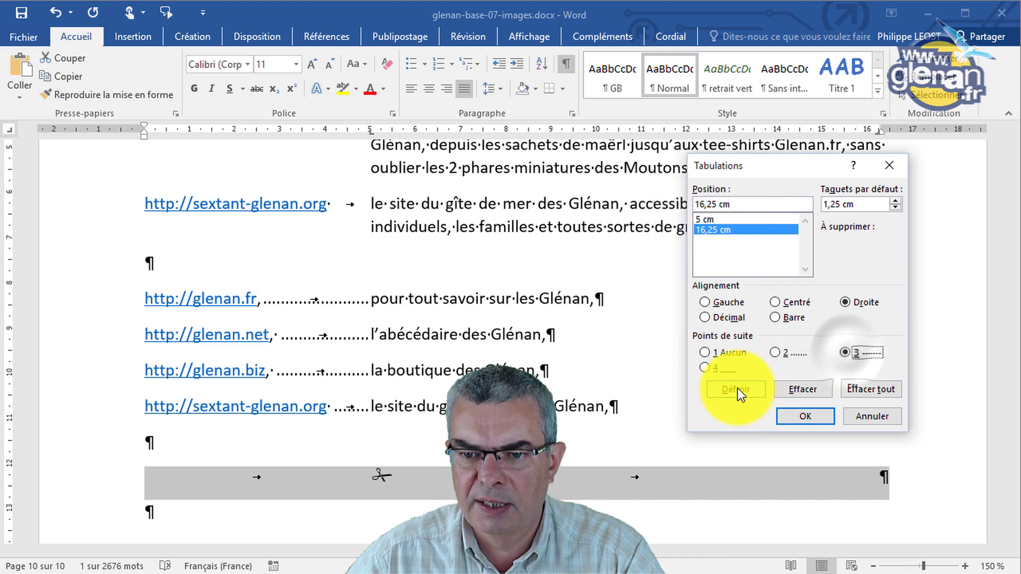
pyautogui.click(738, 388)
pyautogui.click(806, 414)
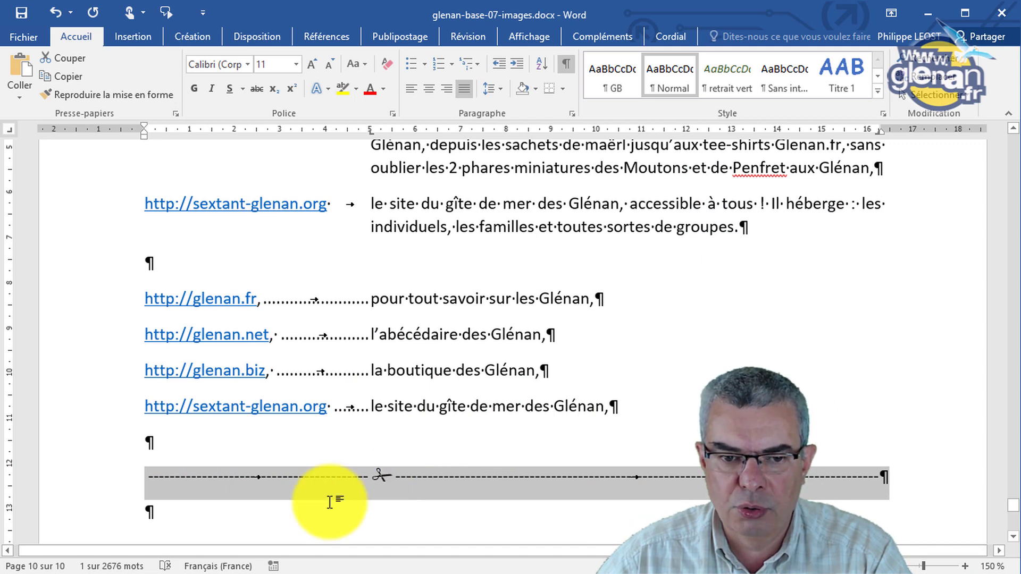
# Enter a row of hyphens in the empty paragraph below the scissors line, and erase it again.
pyautogui.click(181, 515)
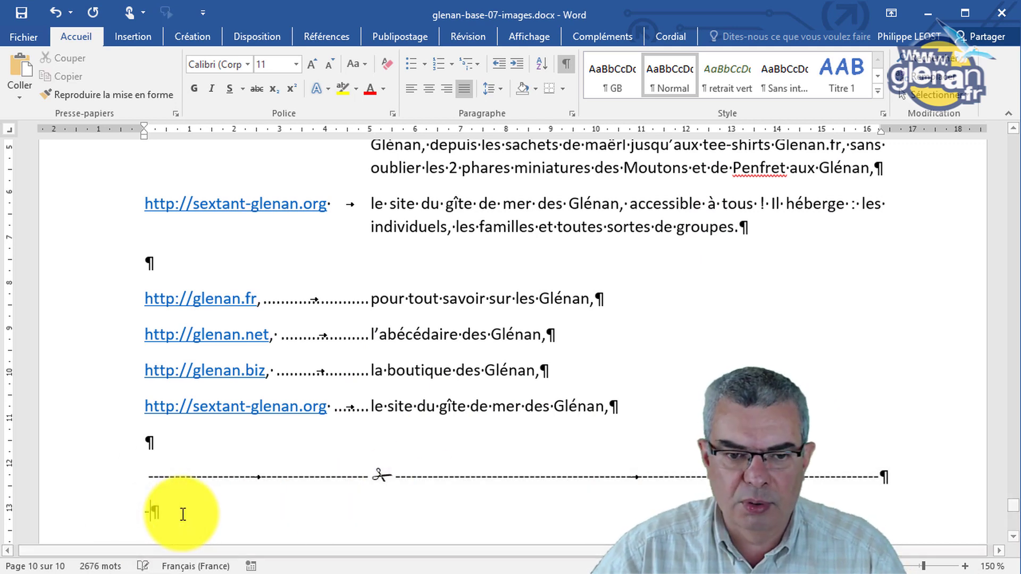
pyautogui.write('---------------------------------------')
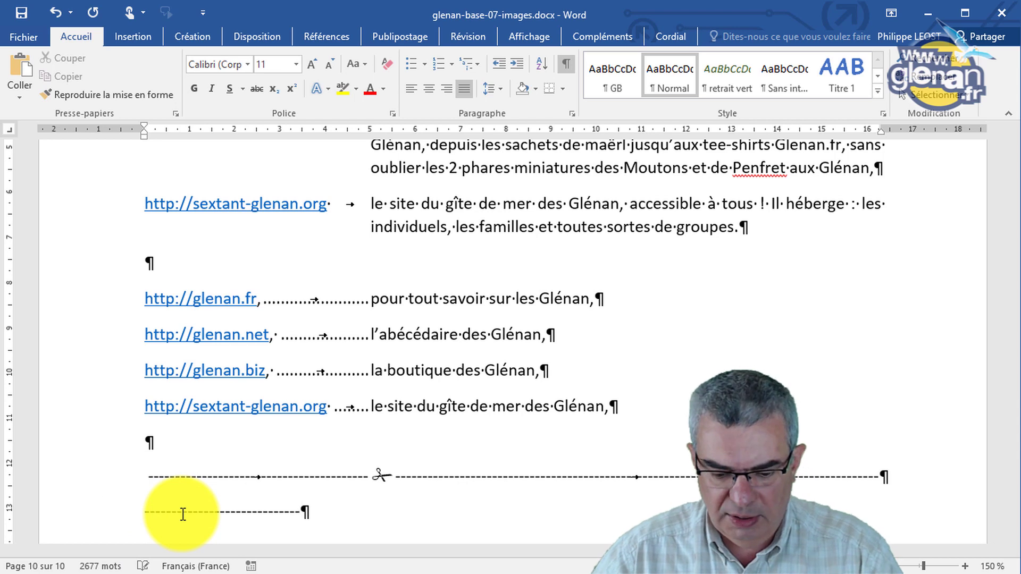
pyautogui.press('BackSpace')
pyautogui.press('BackSpace')
pyautogui.press('BackSpace')
pyautogui.press('BackSpace')
pyautogui.press('BackSpace')
pyautogui.press('BackSpace')
pyautogui.press('BackSpace')
pyautogui.press('BackSpace')
pyautogui.press('BackSpace')
pyautogui.press('BackSpace')
pyautogui.press('BackSpace')
pyautogui.press('BackSpace')
pyautogui.press('BackSpace')
pyautogui.press('BackSpace')
pyautogui.press('BackSpace')
pyautogui.press('BackSpace')
pyautogui.press('BackSpace')
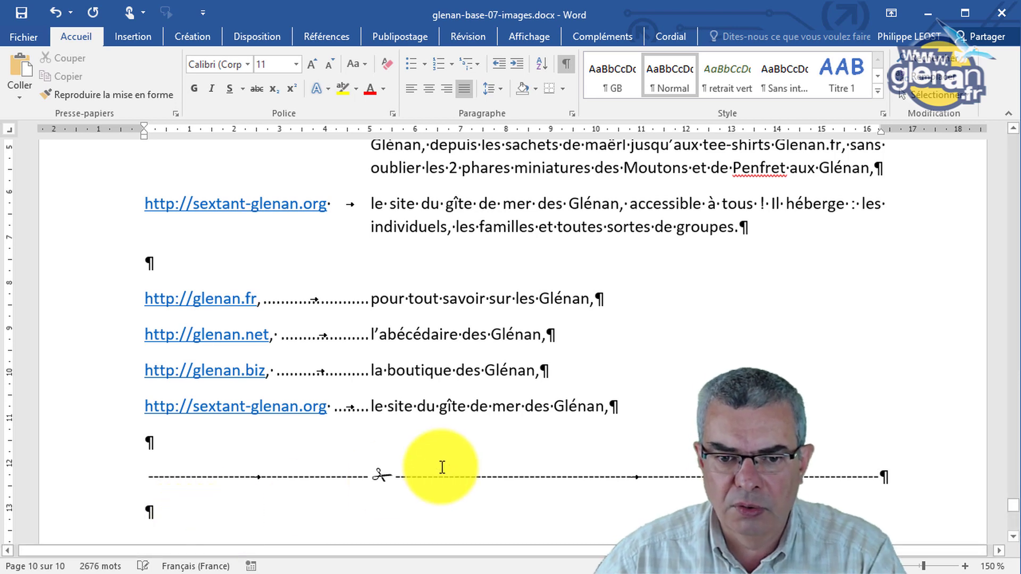
# Move the scissors line's 5 cm tab stop to about 2.5 cm and set the whole line's font size to 18.
pyautogui.click(69, 478)
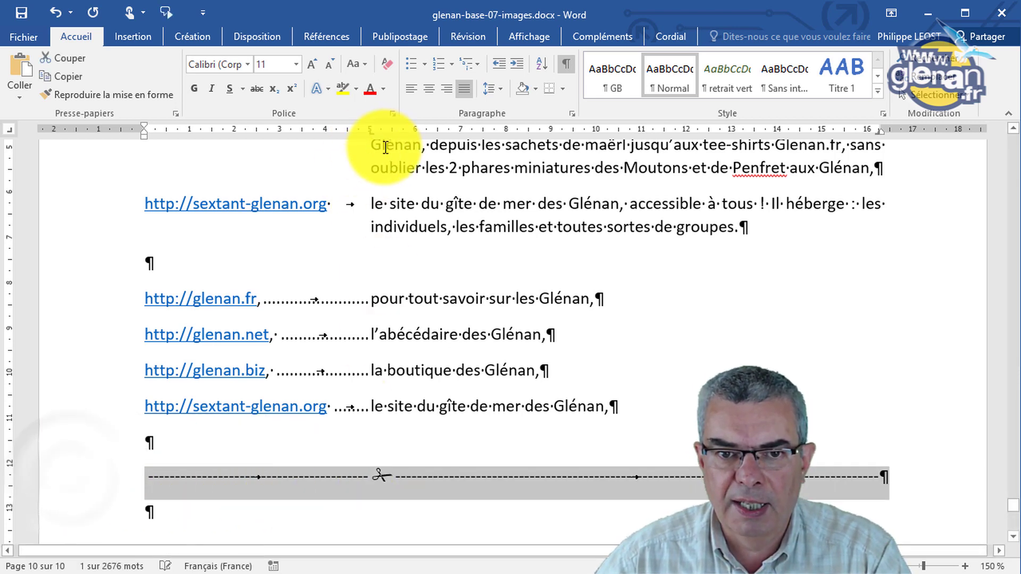
pyautogui.moveTo(372, 133); pyautogui.dragTo(263, 143)
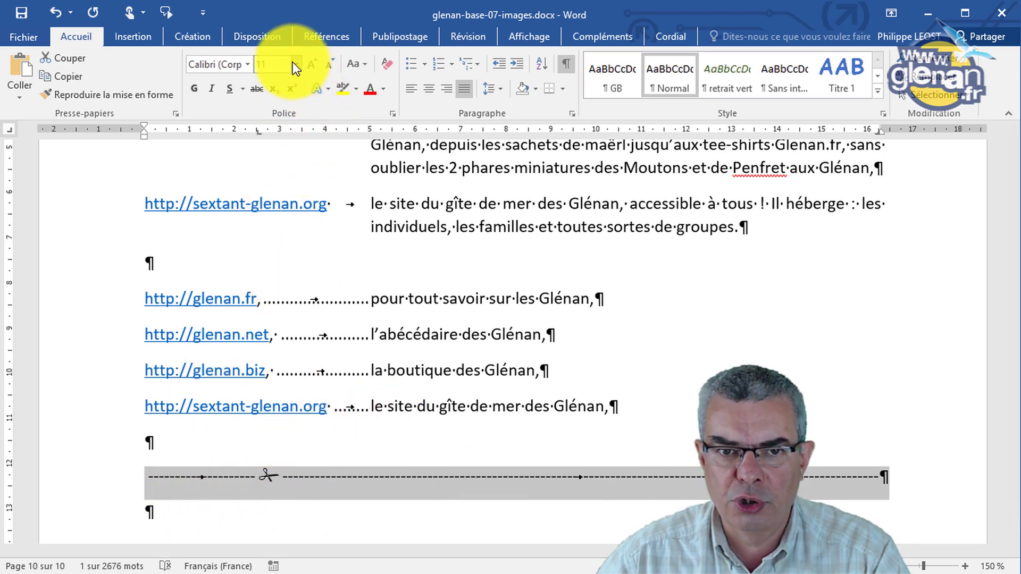
pyautogui.click(295, 65)
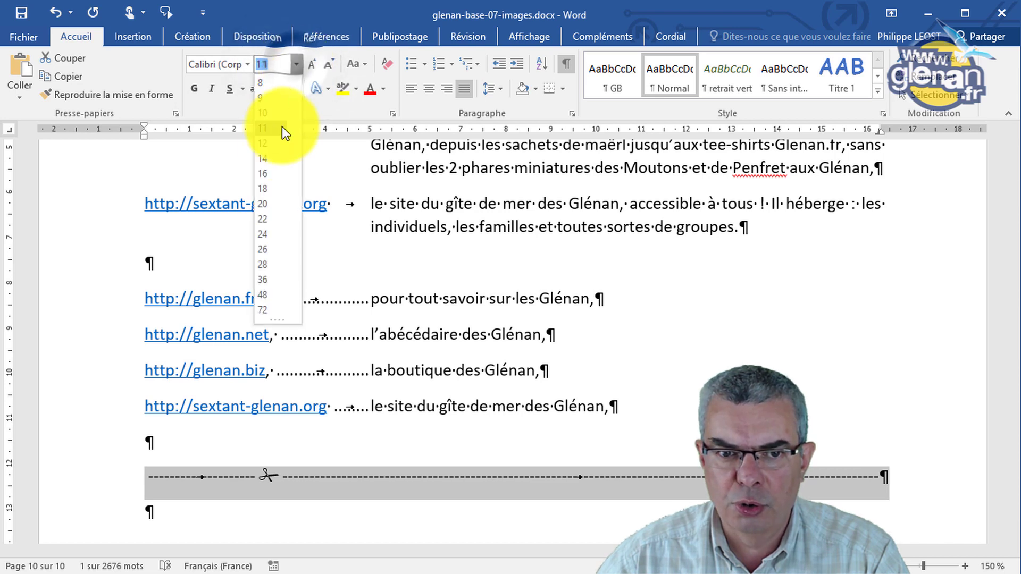
pyautogui.click(273, 190)
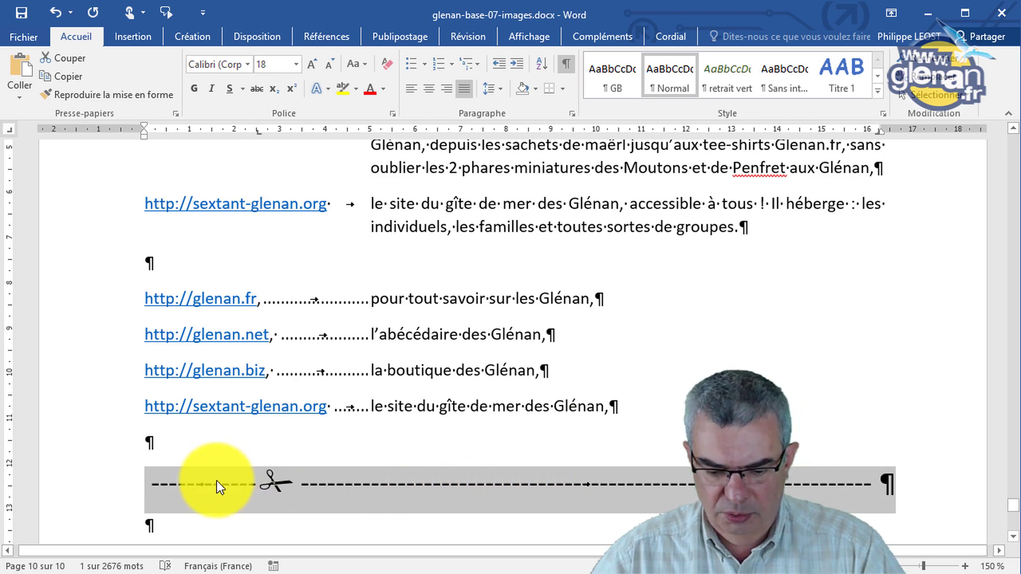
# Delete the whole scissors line.
pyautogui.press('Delete')
# Indent the first line of the paragraph below the heading "Prisonnier de la sorcière" by 1.25 cm.
pyautogui.scroll(10, 314, 456)
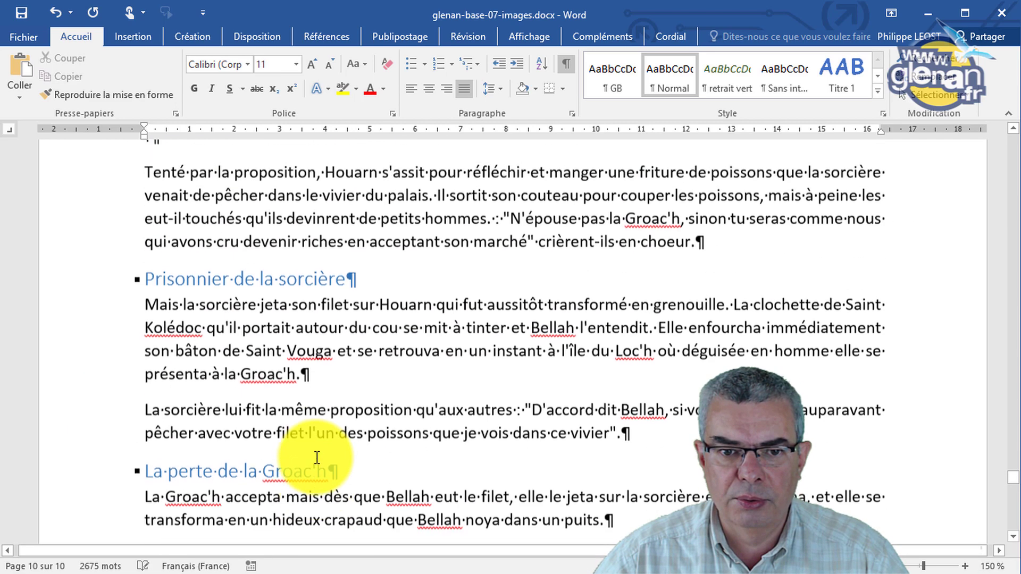
pyautogui.click(148, 327)
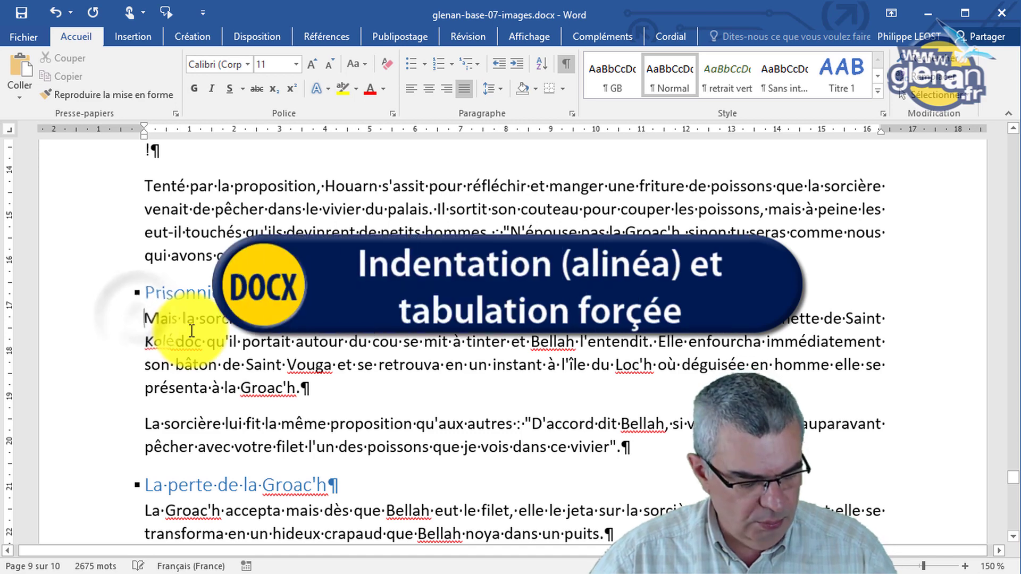
pyautogui.press('Tab')
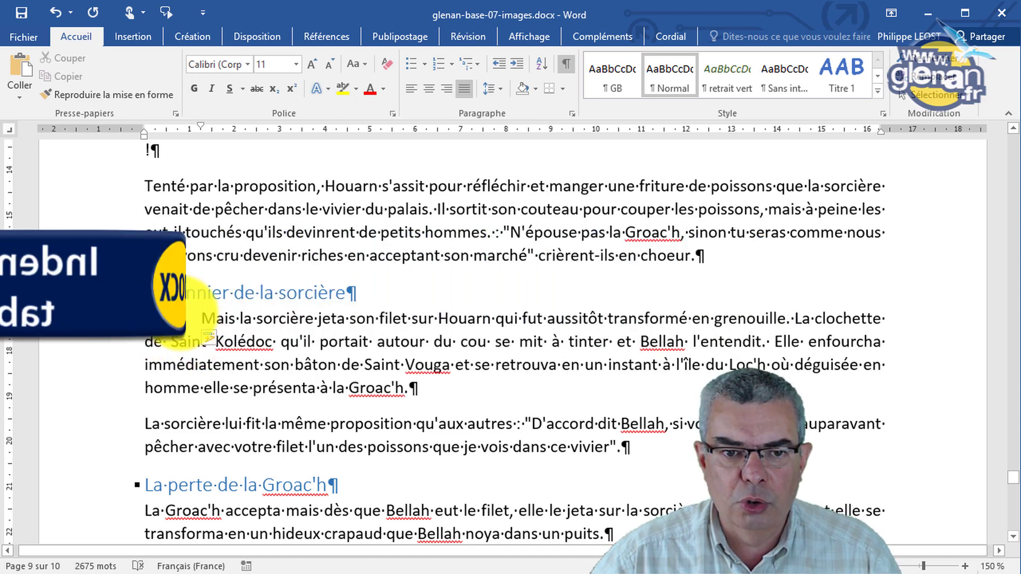
pyautogui.click(198, 306)
pyautogui.click(187, 158)
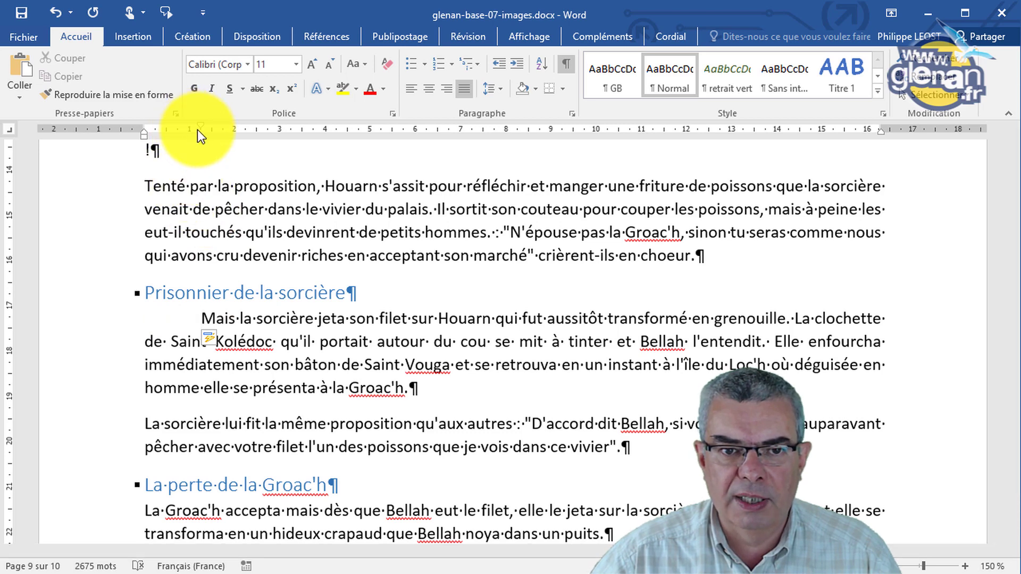
pyautogui.click(518, 136)
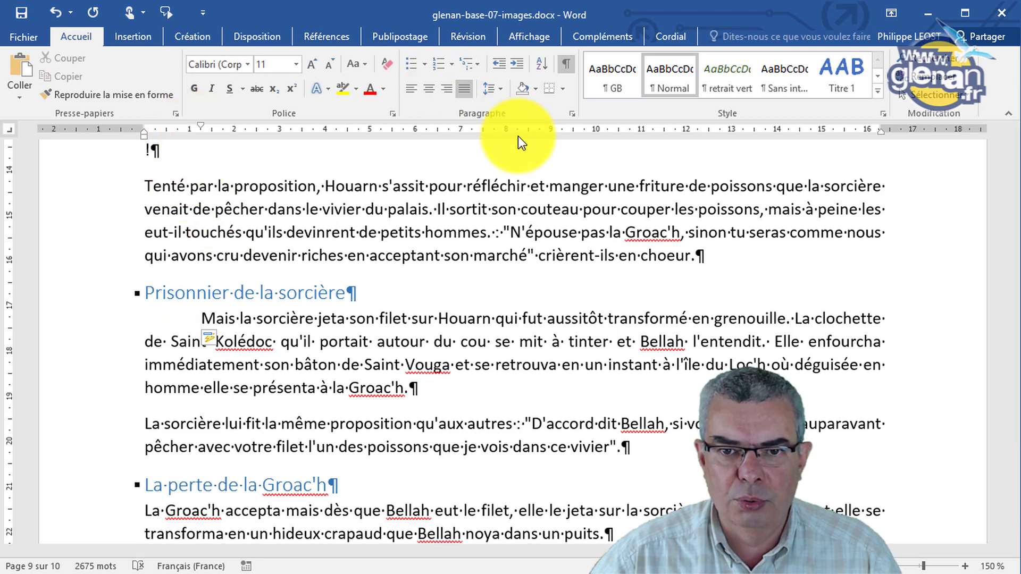
# Check the first-line indent in that paragraph's settings, close them unchanged, and undo the indent.
pyautogui.click(570, 114)
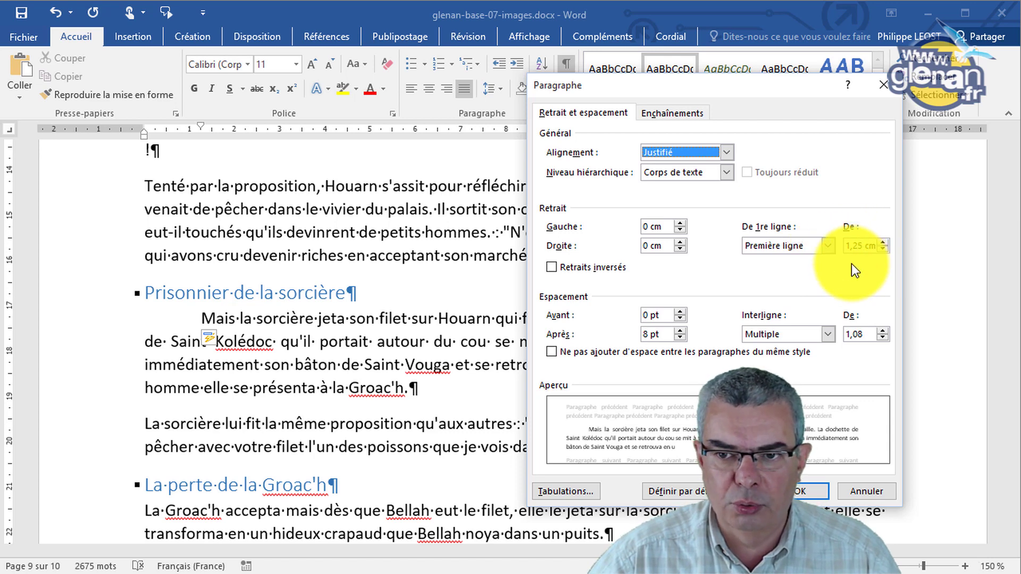
pyautogui.click(880, 88)
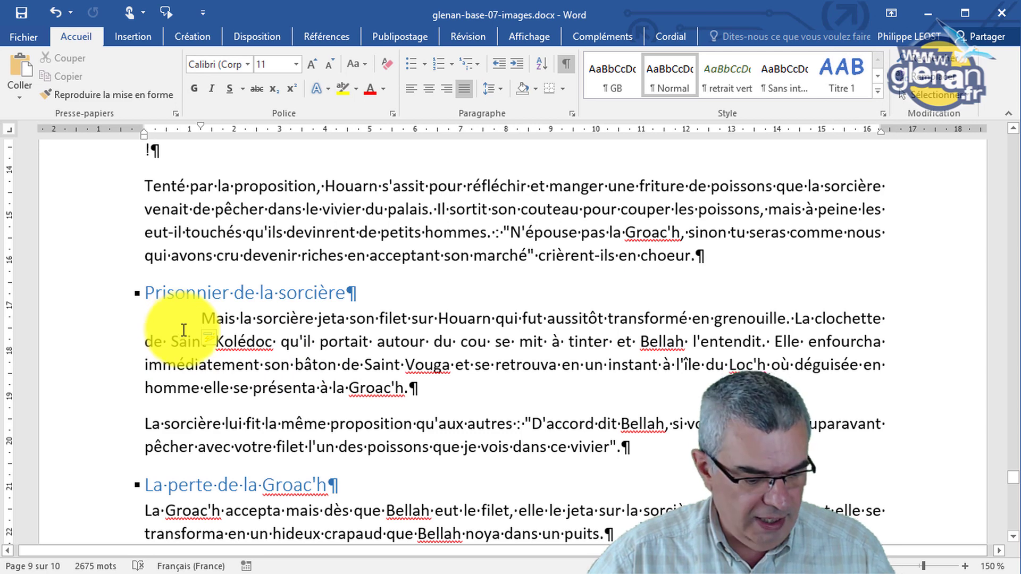
pyautogui.press('BackSpace')
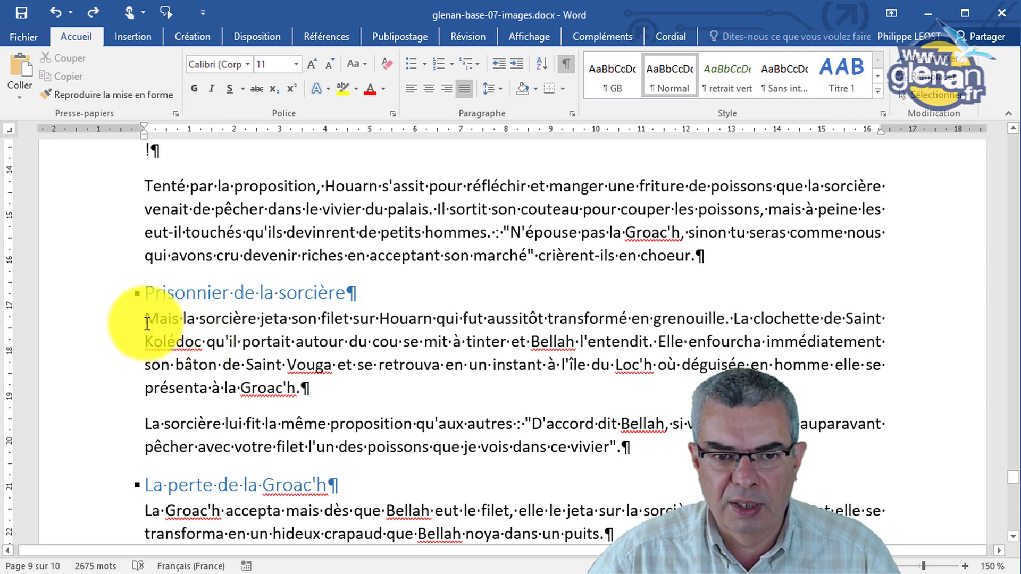
# Insert a tab in the first empty paragraph below the website lines with dotted leaders.
pyautogui.scroll(-10, 342, 408)
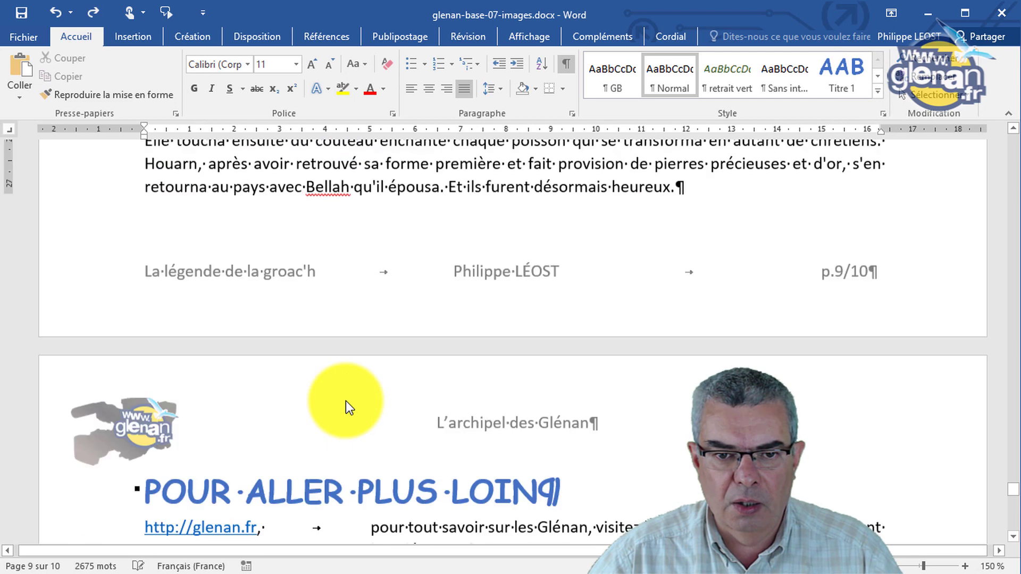
pyautogui.scroll(-5, 346, 401)
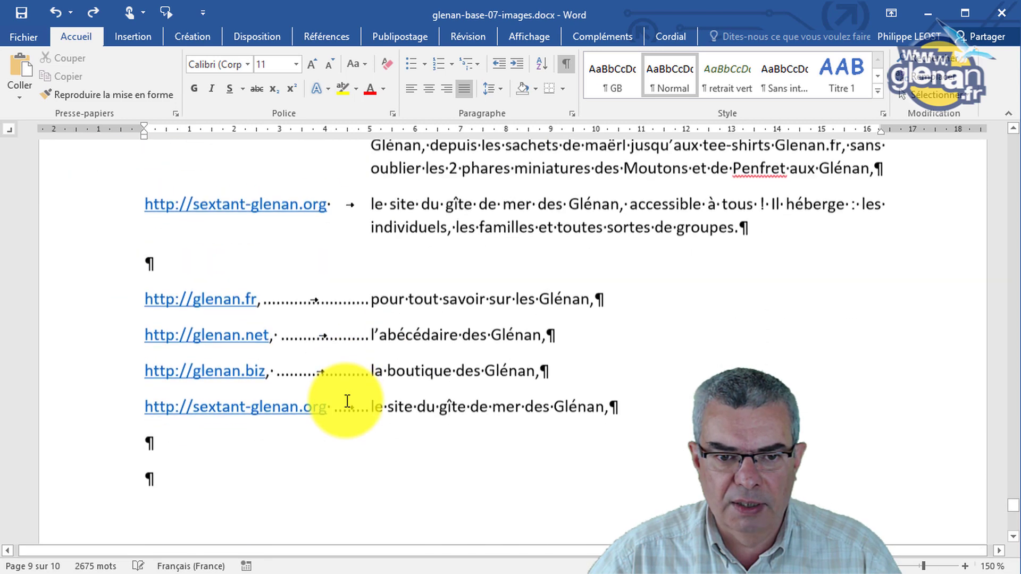
pyautogui.click(171, 441)
pyautogui.press('Tab')
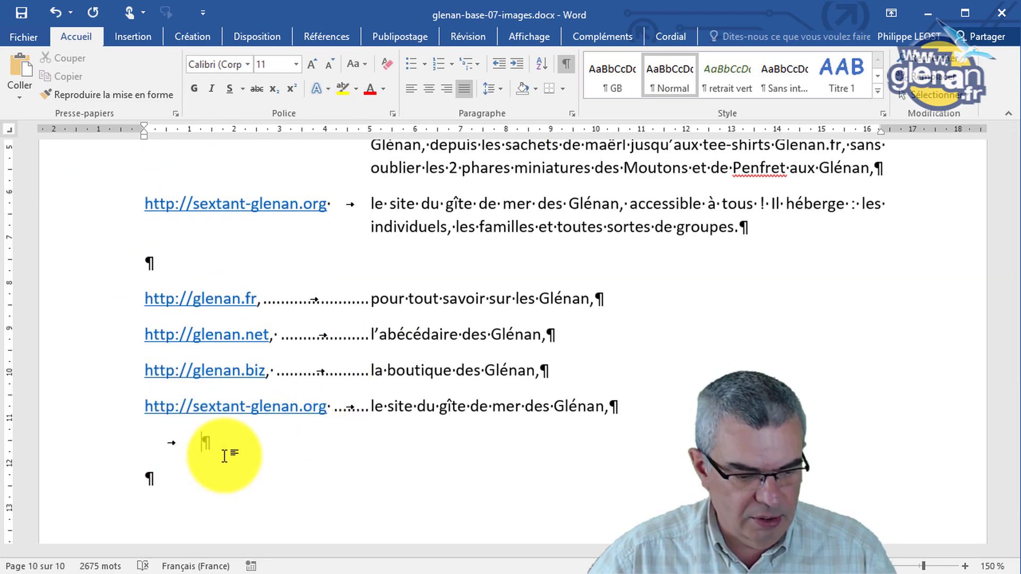
# Indent the first line of the paragraph beginning "Elle toucha ensuite", and undo the indent.
pyautogui.scroll(15, 229, 457)
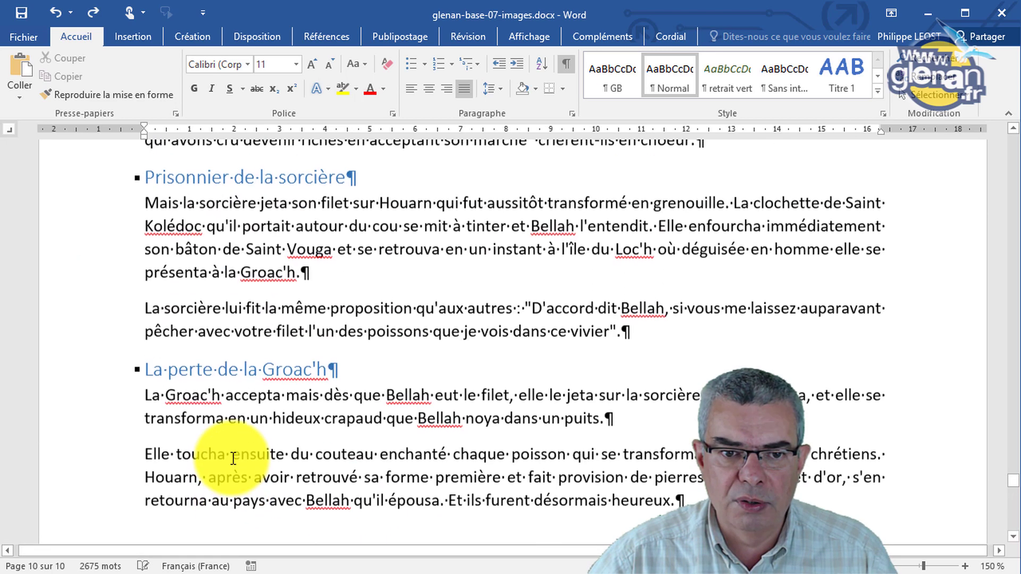
pyautogui.click(150, 453)
pyautogui.press('Tab')
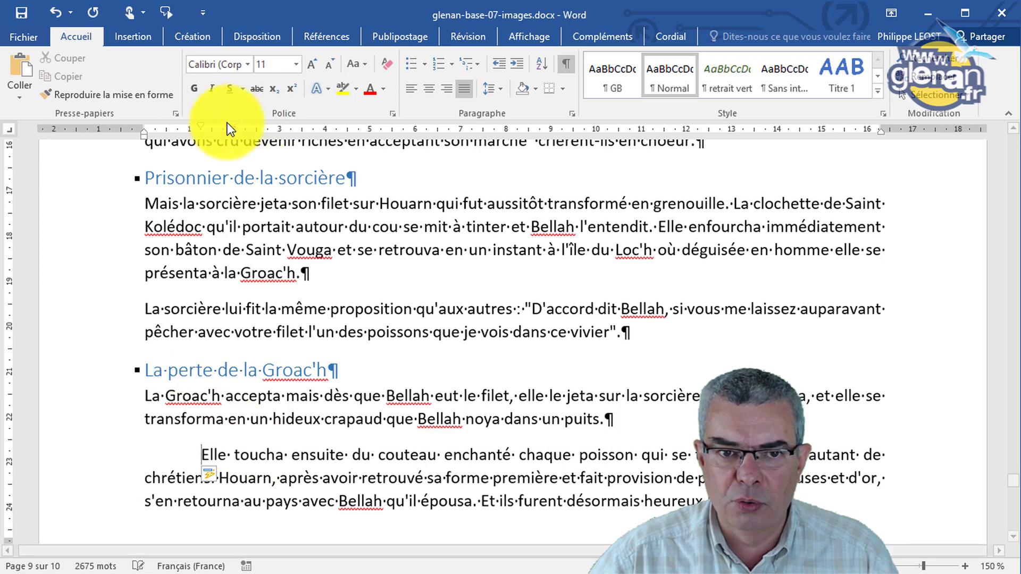
pyautogui.hotkey('ctrl', 'z')
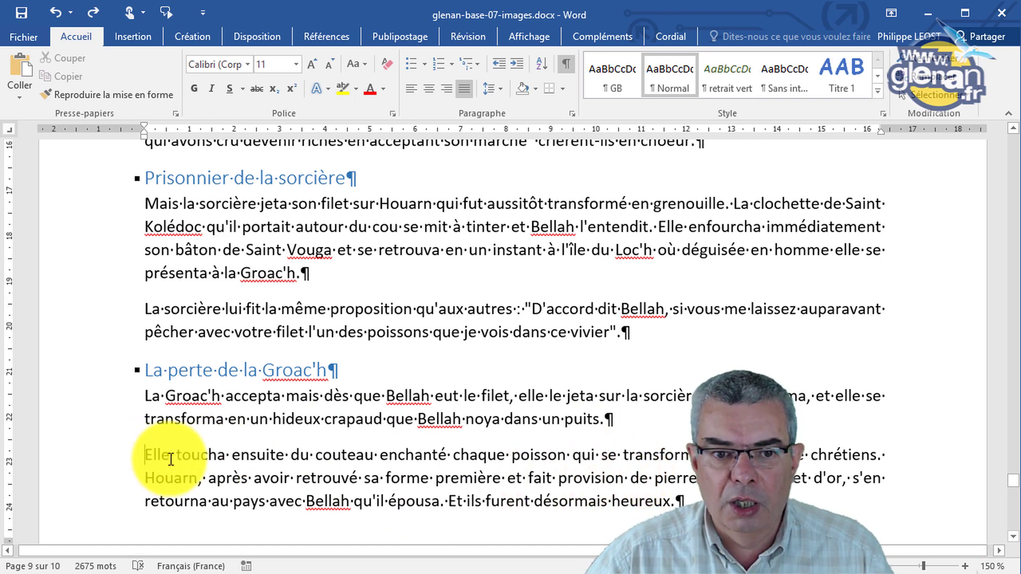
# Insert a real tab character instead of an indent before "Elle toucha ensuite", and remove it again.
pyautogui.hotkey('ctrl', 'Tab')
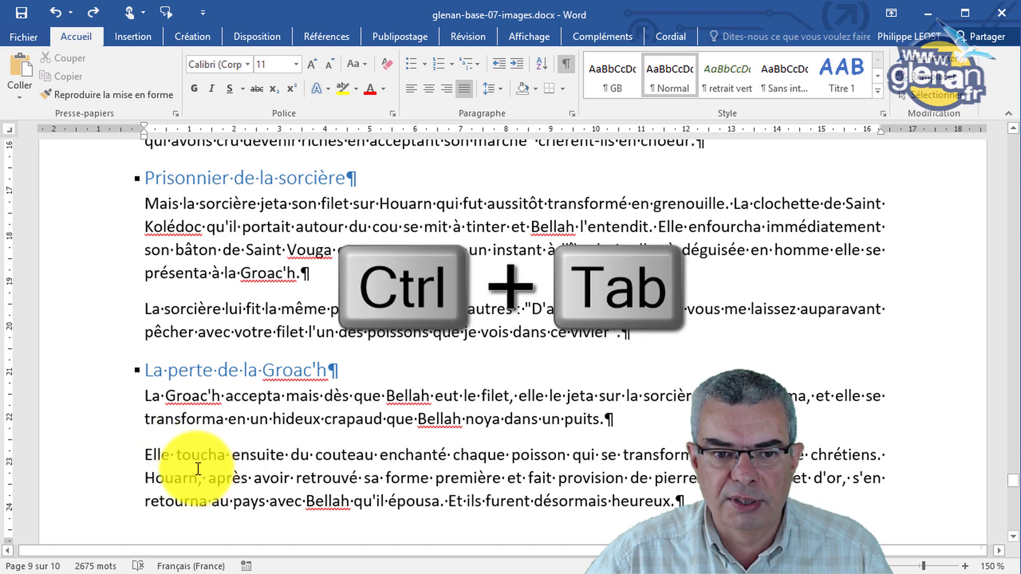
pyautogui.hotkey('ctrl', 'Tab')
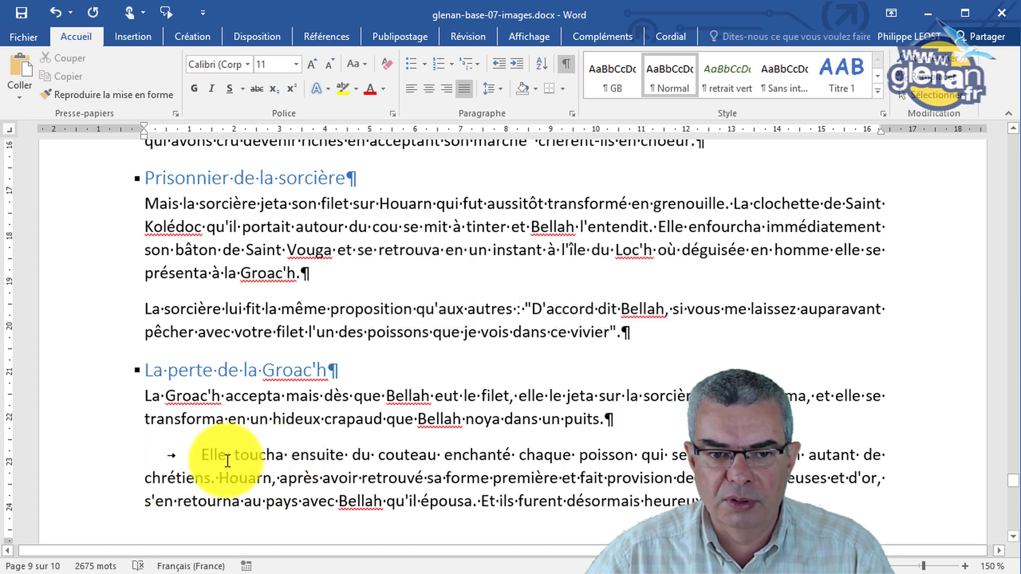
pyautogui.press('BackSpace')
pyautogui.scroll(-10, 228, 461)
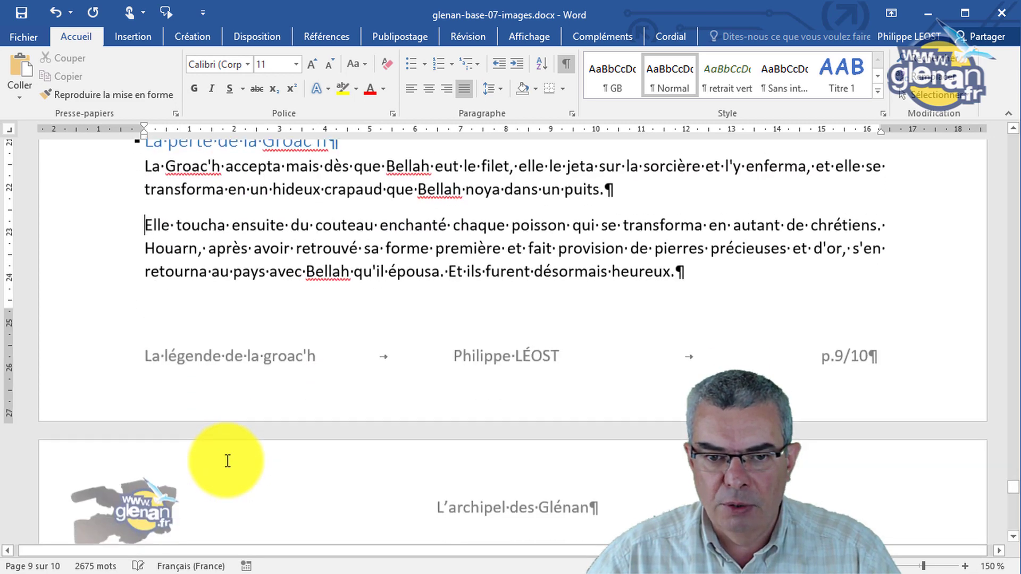
pyautogui.scroll(-4, 228, 460)
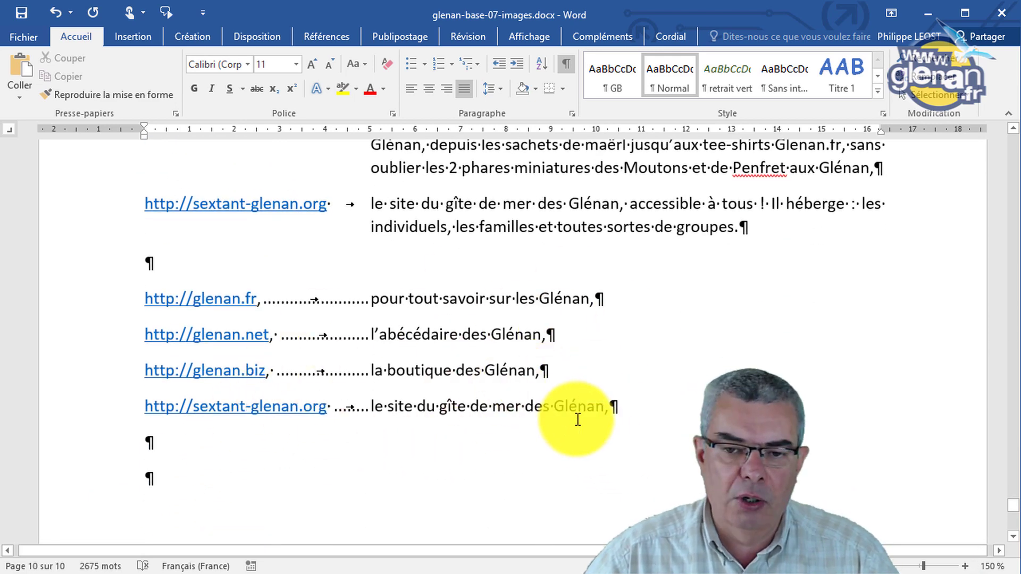
pyautogui.scroll(5, 607, 404)
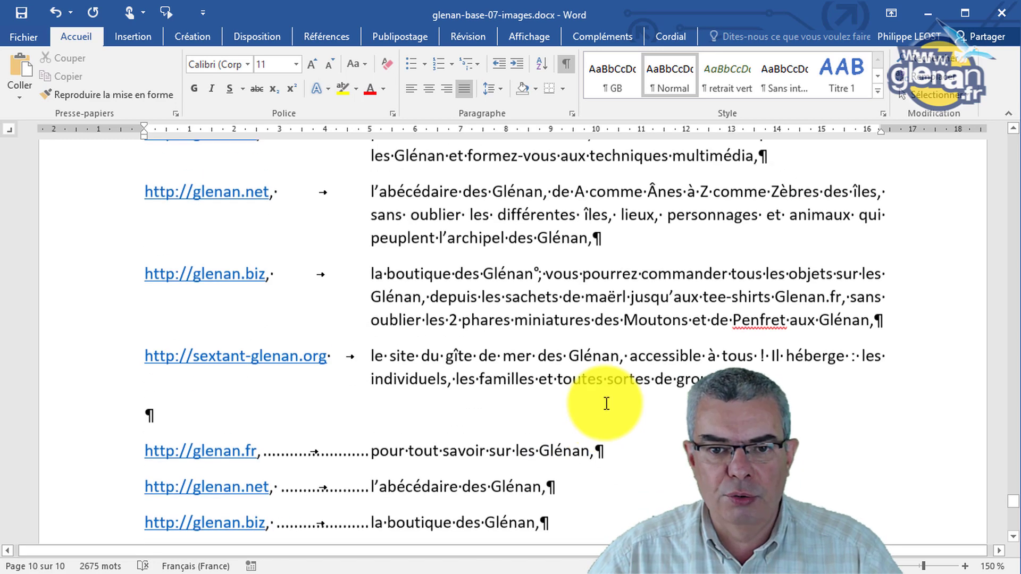